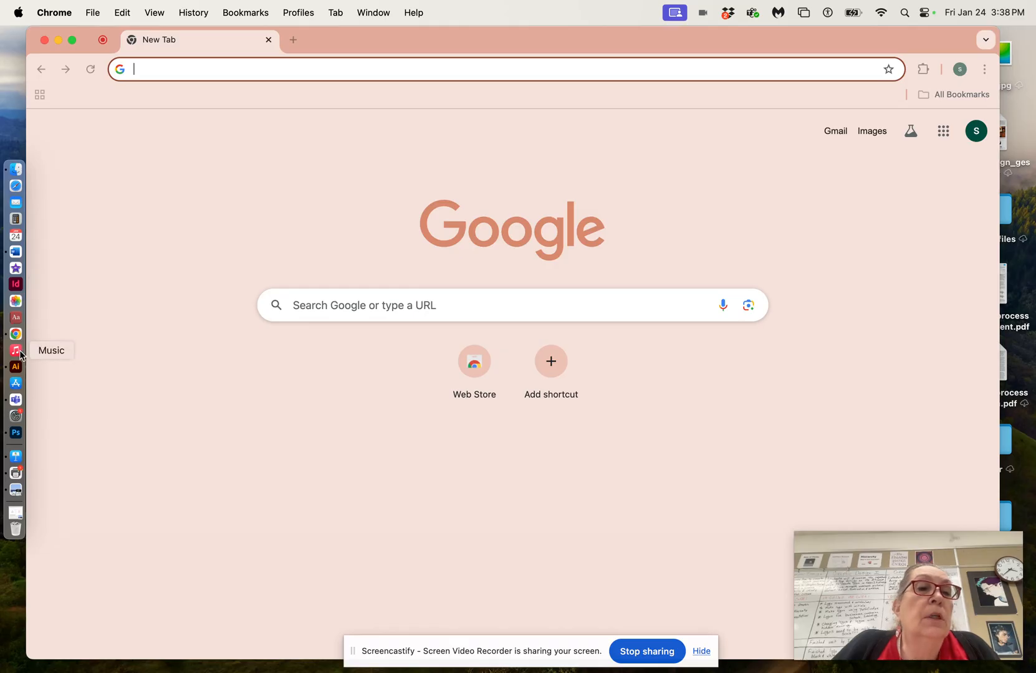
# - Switch to Illustrator and open the recent file combining objects.pdf
pyautogui.click(18, 375)
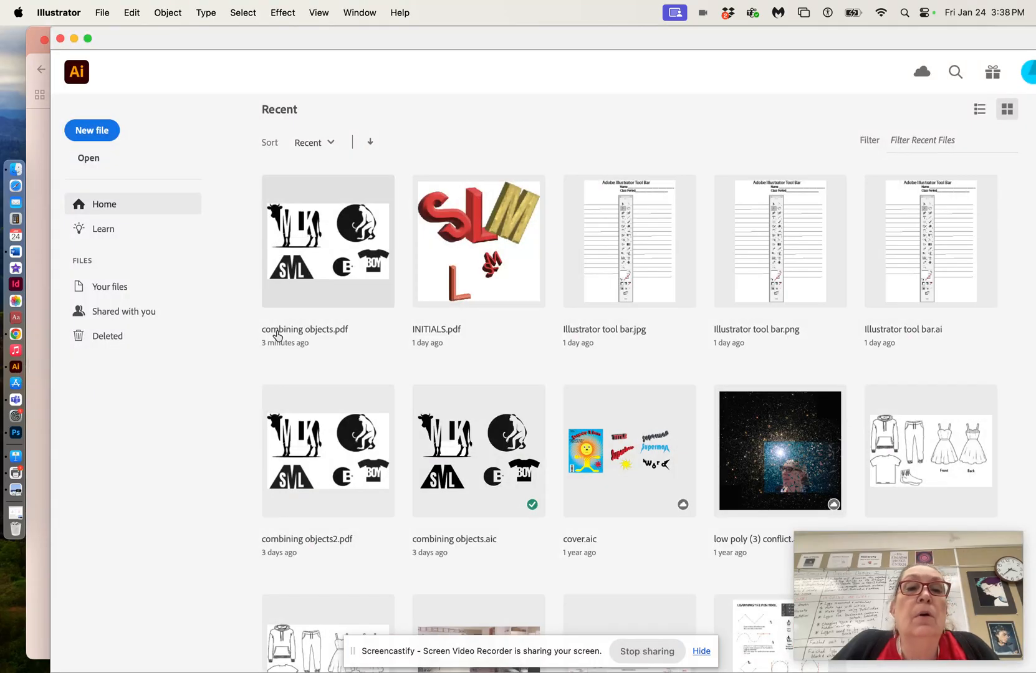
pyautogui.click(337, 290)
pyautogui.scroll(5, 338, 290)
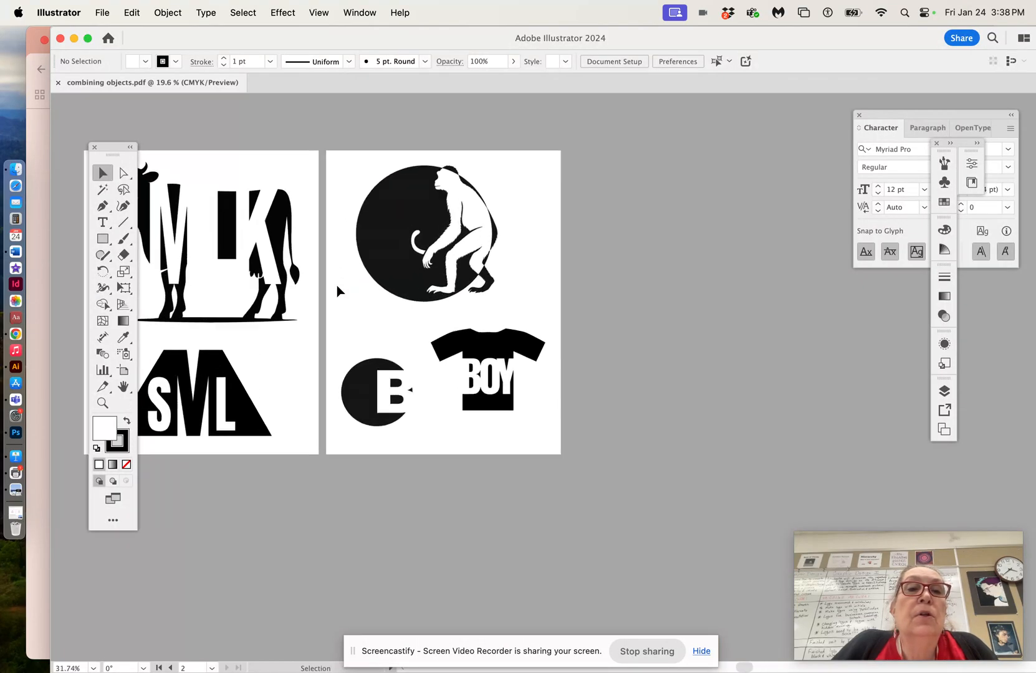
pyautogui.hscroll(-5, 337, 291)
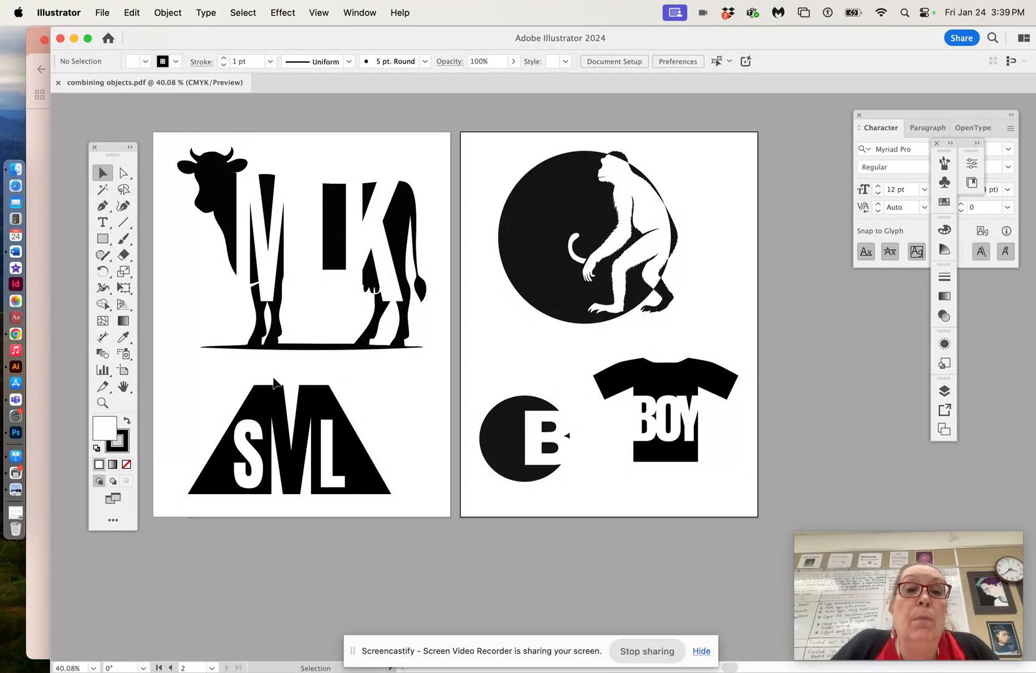
# - Shift the SML trapezoid artwork and the monkey circle group slightly to the right on their artboards
pyautogui.moveTo(323, 399)
pyautogui.mouseDown()
pyautogui.moveTo(346, 398)
pyautogui.moveTo(329, 400)
pyautogui.mouseUp()
pyautogui.moveTo(546, 271)
pyautogui.mouseDown()
pyautogui.moveTo(528, 268)
pyautogui.moveTo(560, 268)
pyautogui.mouseUp()
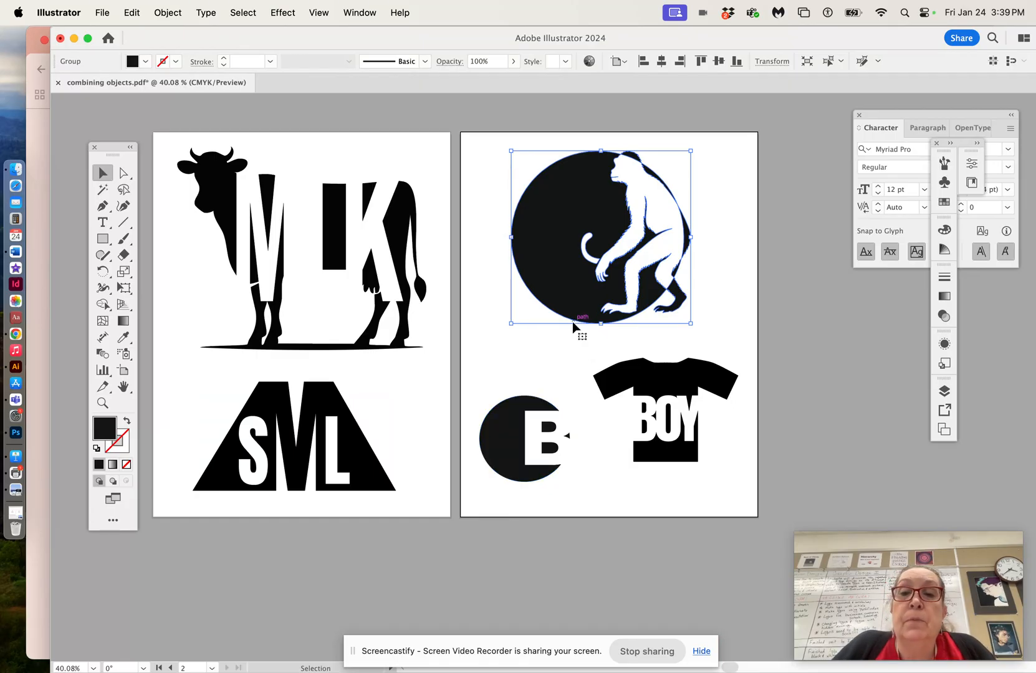
# - Add a third blank artboard beside Artboard 2 to work on
pyautogui.click(945, 432)
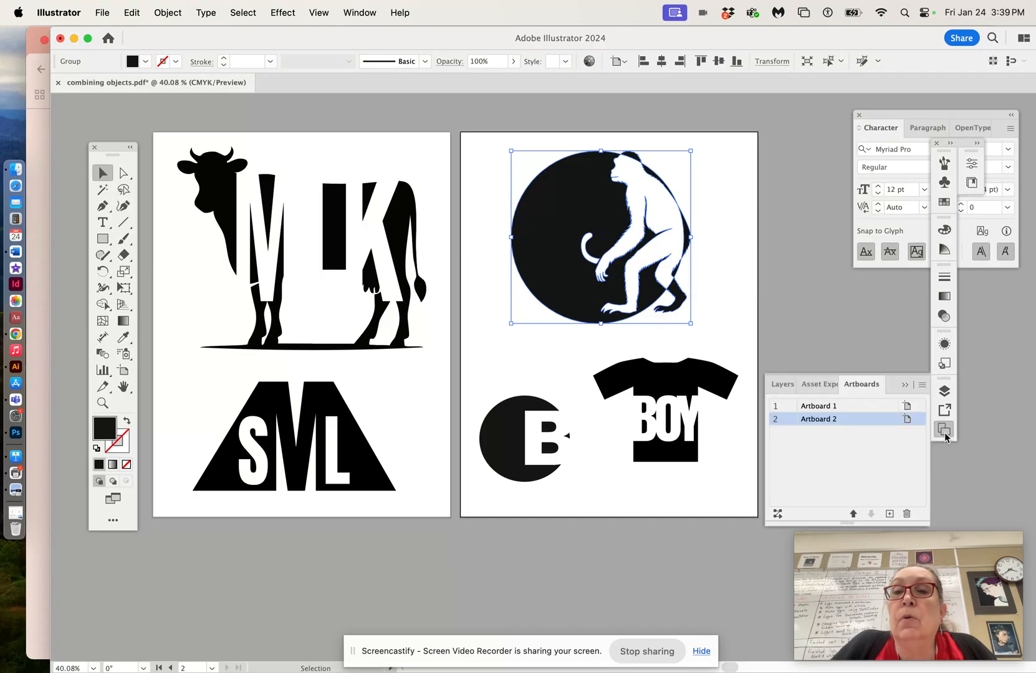
pyautogui.click(889, 513)
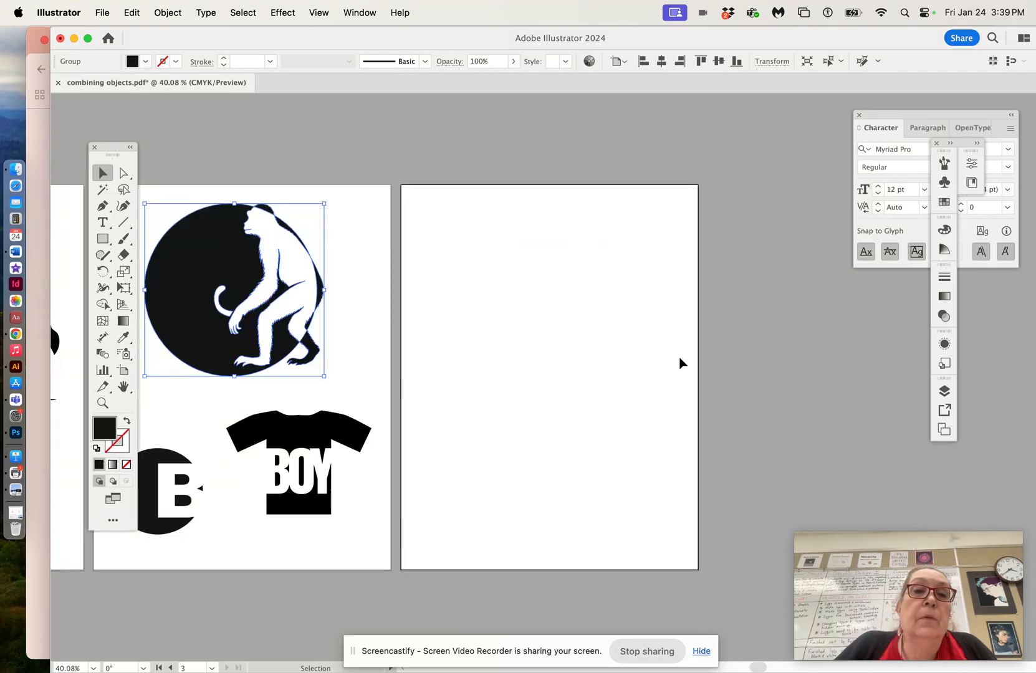
pyautogui.scroll(3, 679, 356)
pyautogui.scroll(-2, 680, 359)
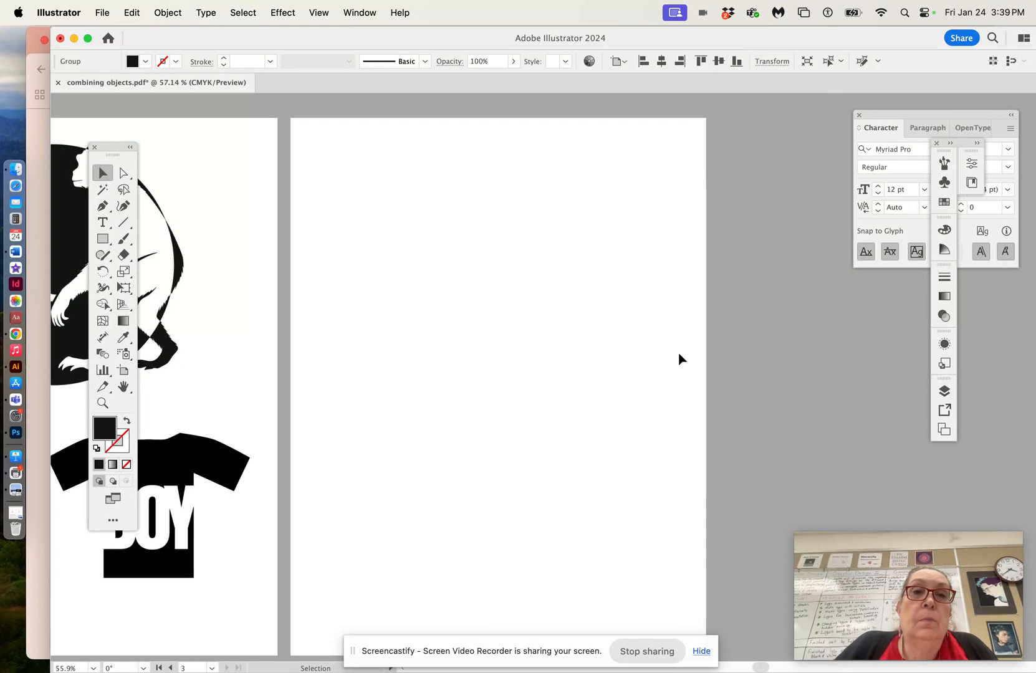
pyautogui.scroll(1, 680, 359)
pyautogui.scroll(-1, 680, 359)
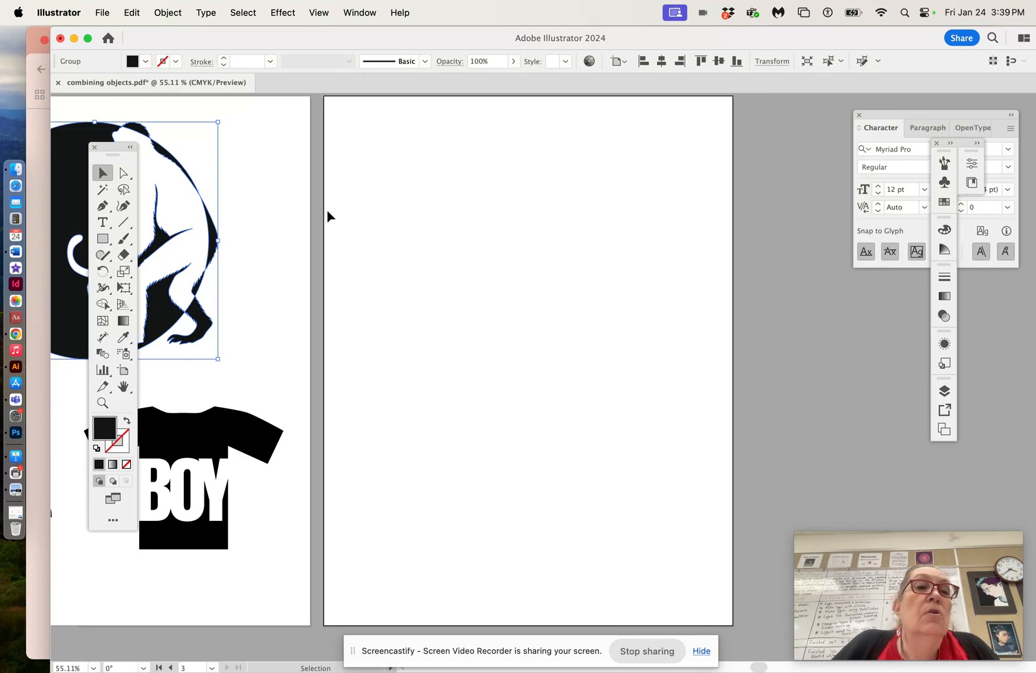
# - Draw a black-filled, nearly square rectangle in the upper left part of the blank artboard with the Rectangle tool
pyautogui.click(104, 240)
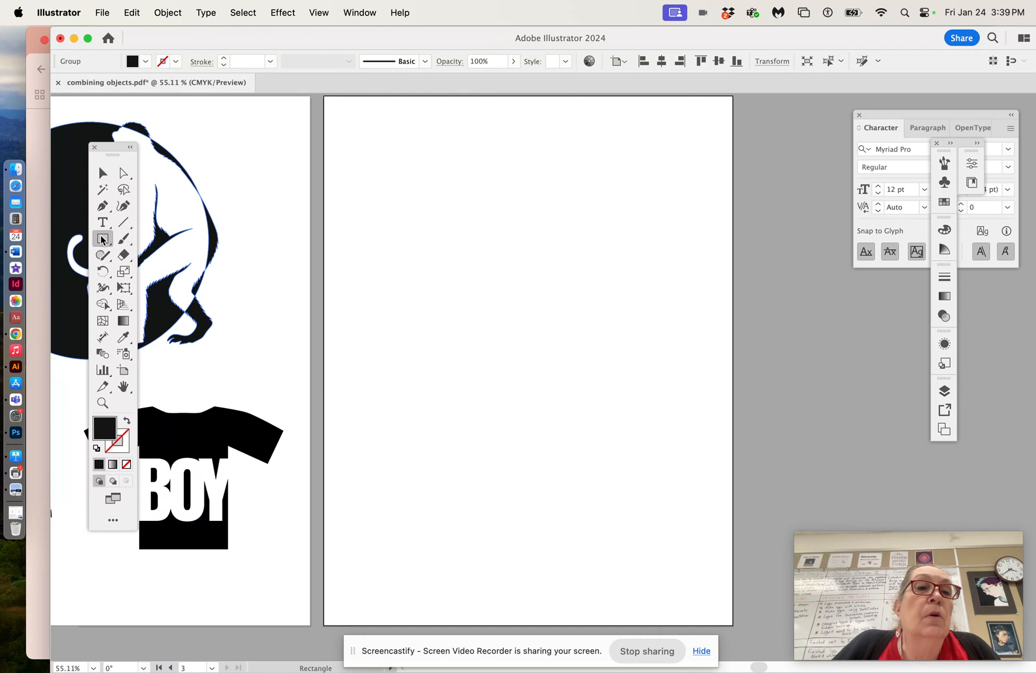
pyautogui.click(102, 240)
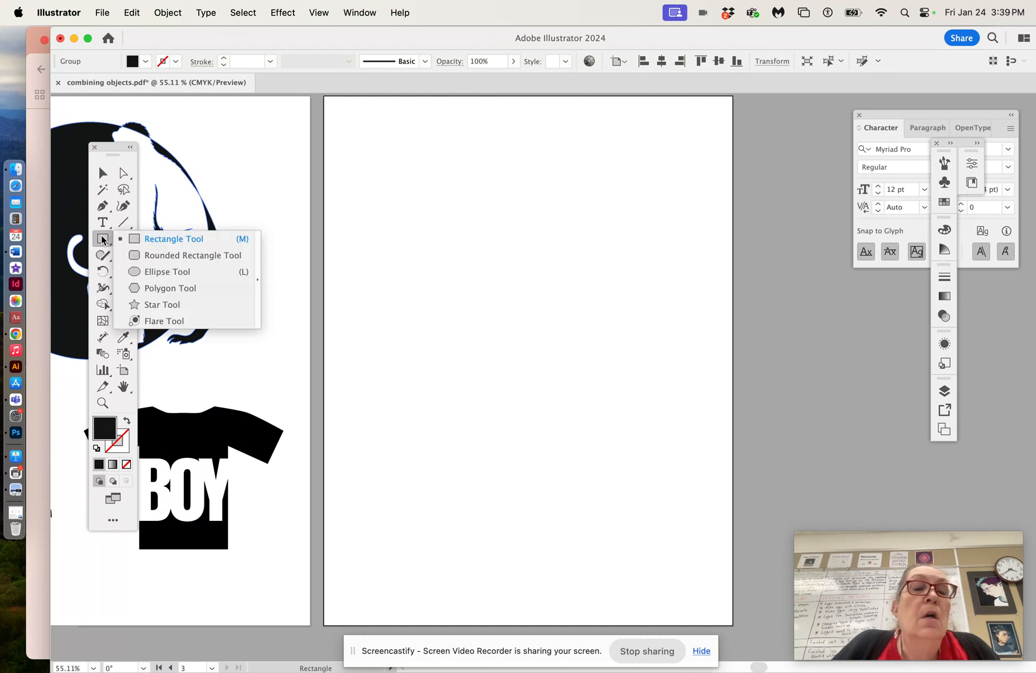
pyautogui.click(159, 239)
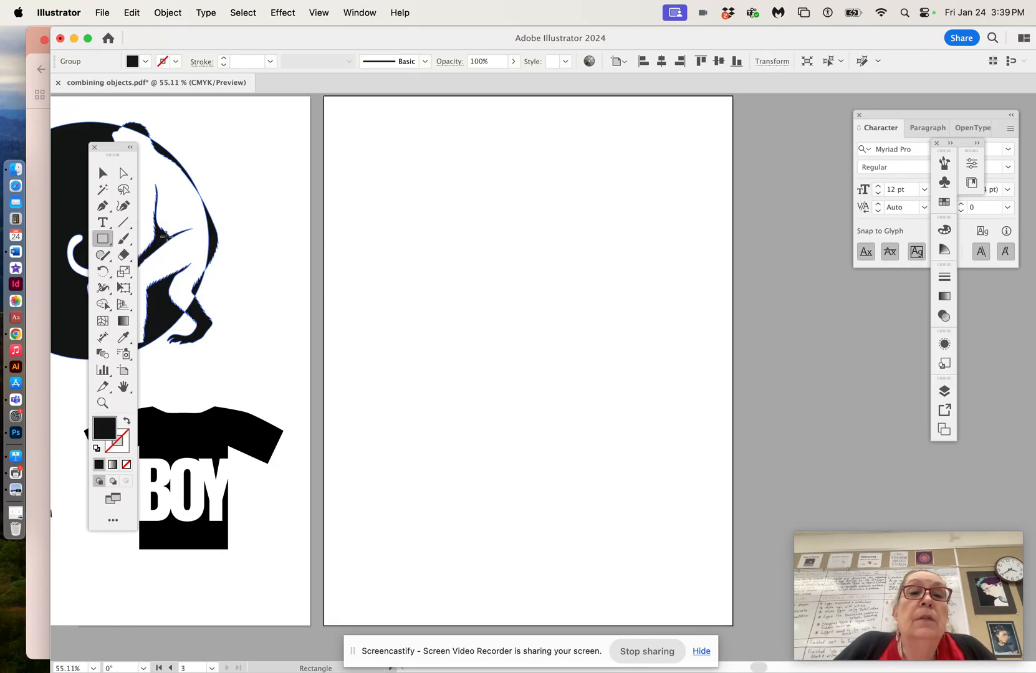
pyautogui.moveTo(380, 188); pyautogui.dragTo(543, 336)
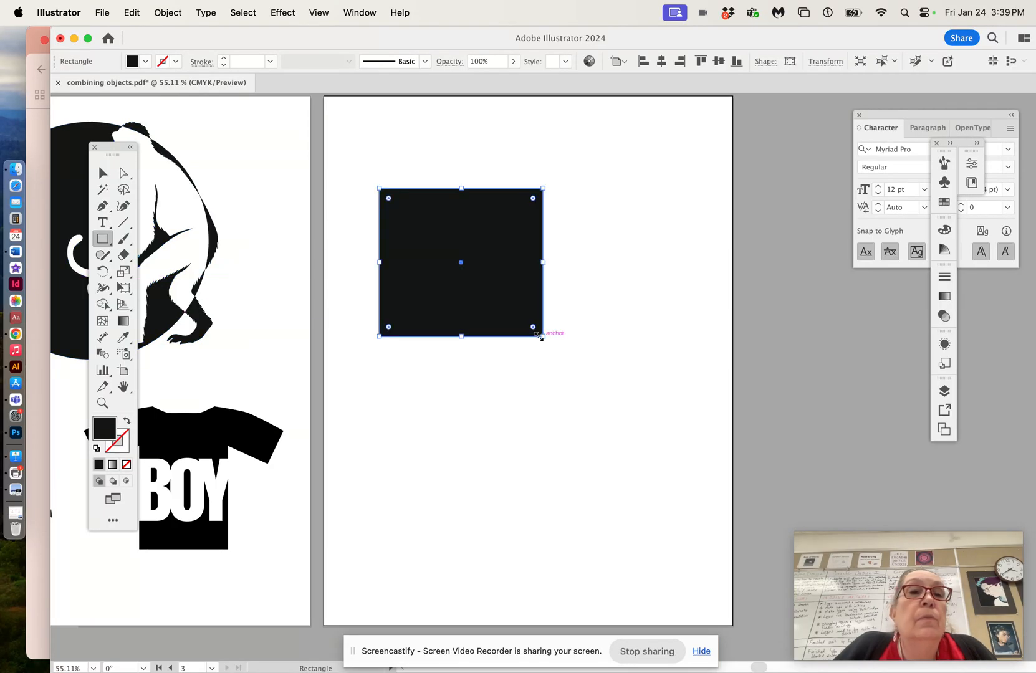
# - Draw a five-pointed star over the black rectangle with the Star tool, one point extending past the rectangle's right edge, and deselect it
pyautogui.click(104, 238)
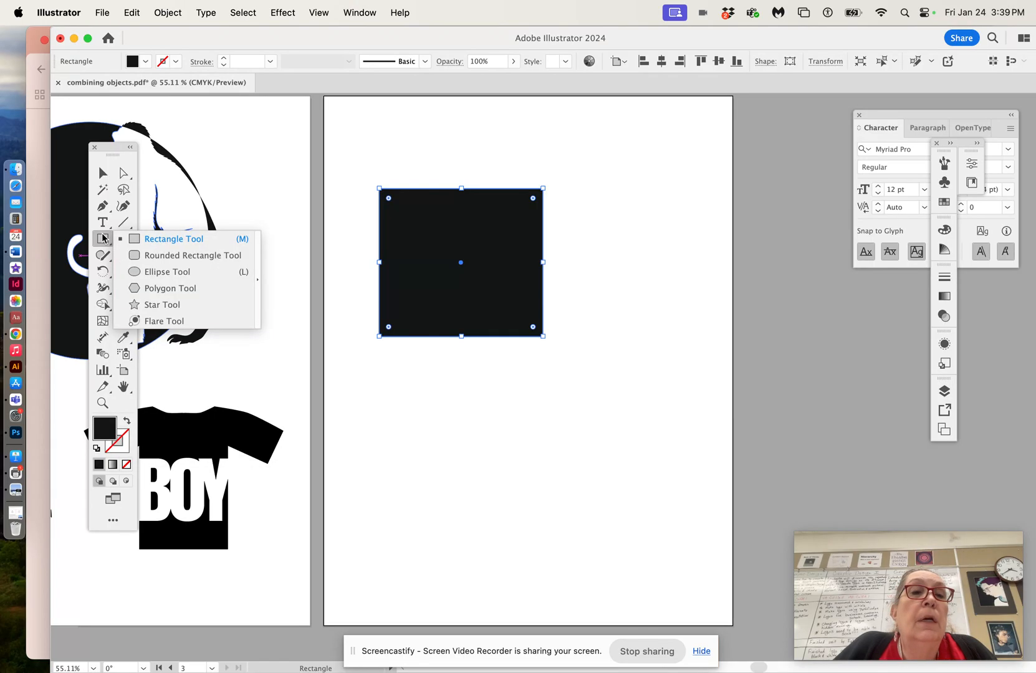
pyautogui.click(153, 304)
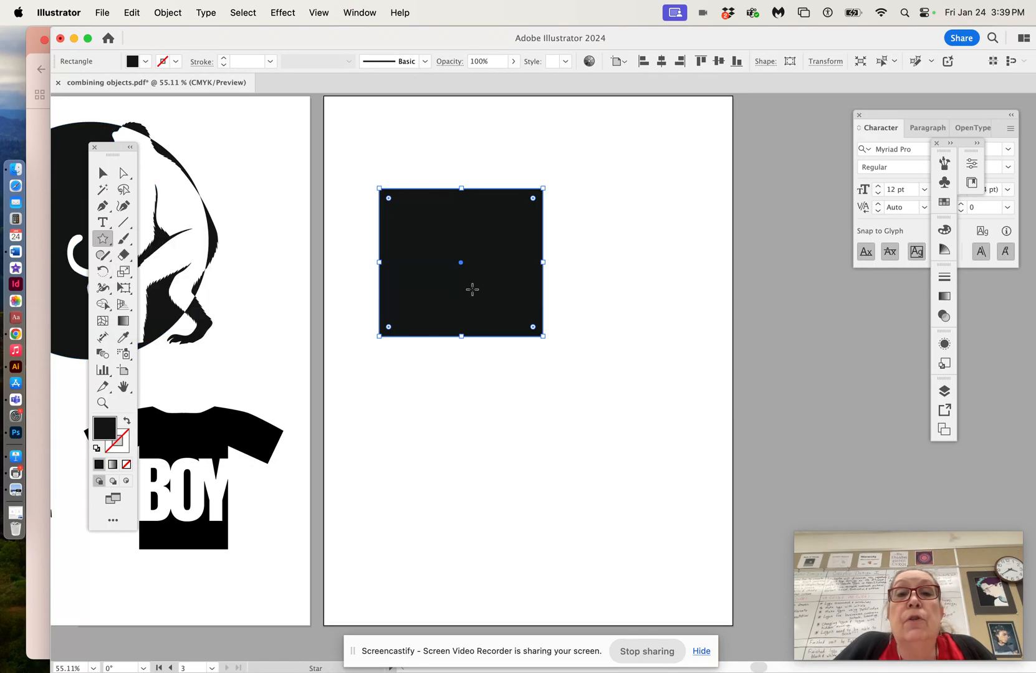
pyautogui.moveTo(478, 271); pyautogui.dragTo(527, 332)
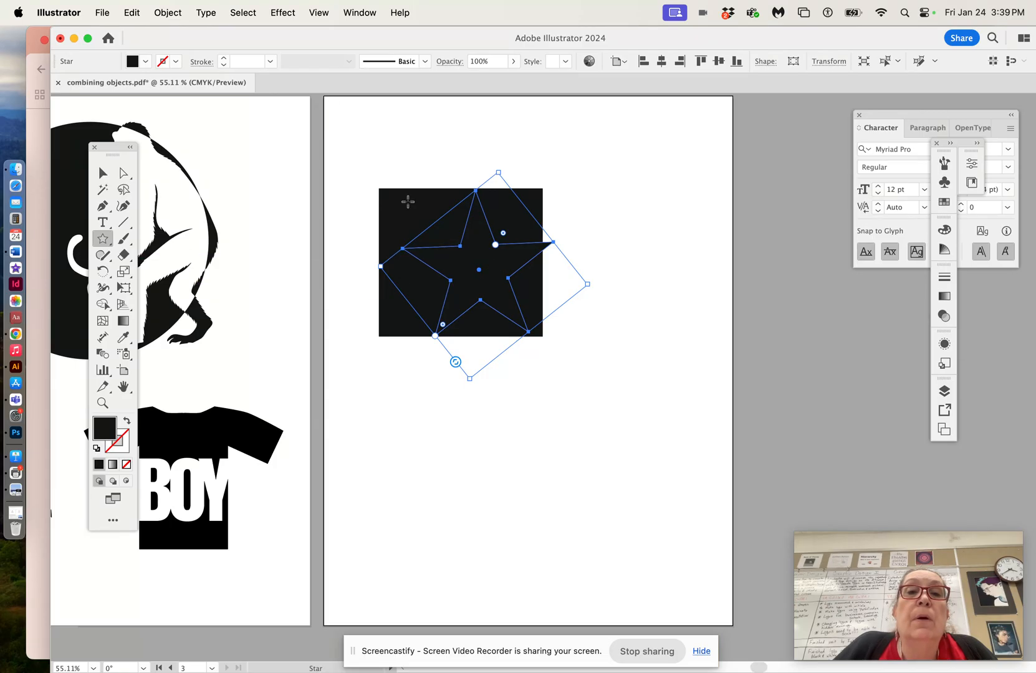
pyautogui.click(101, 170)
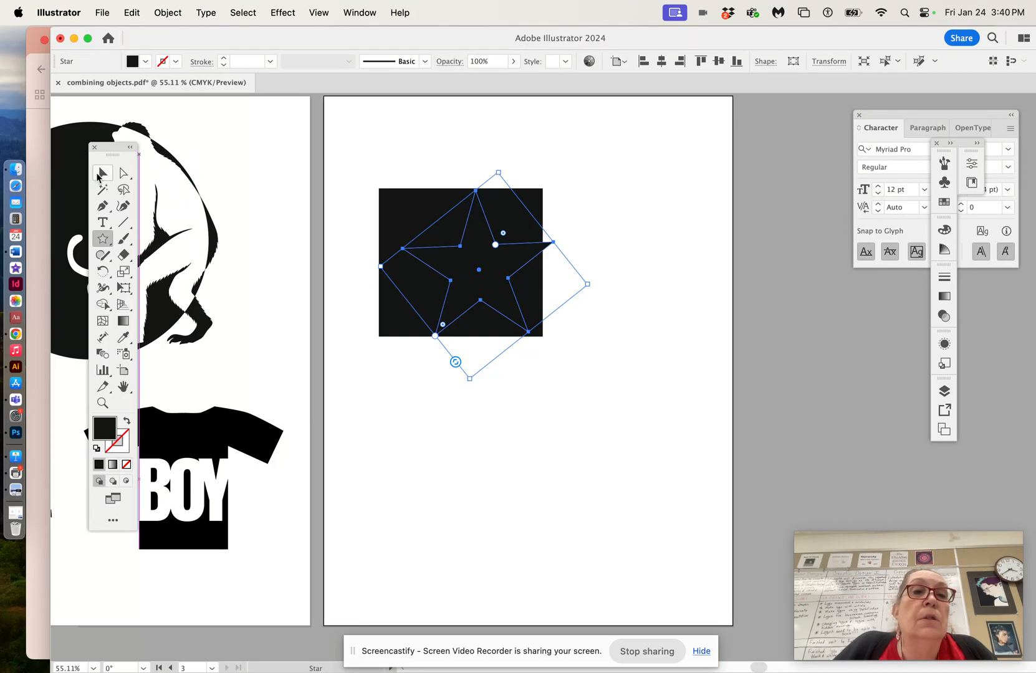
pyautogui.click(409, 111)
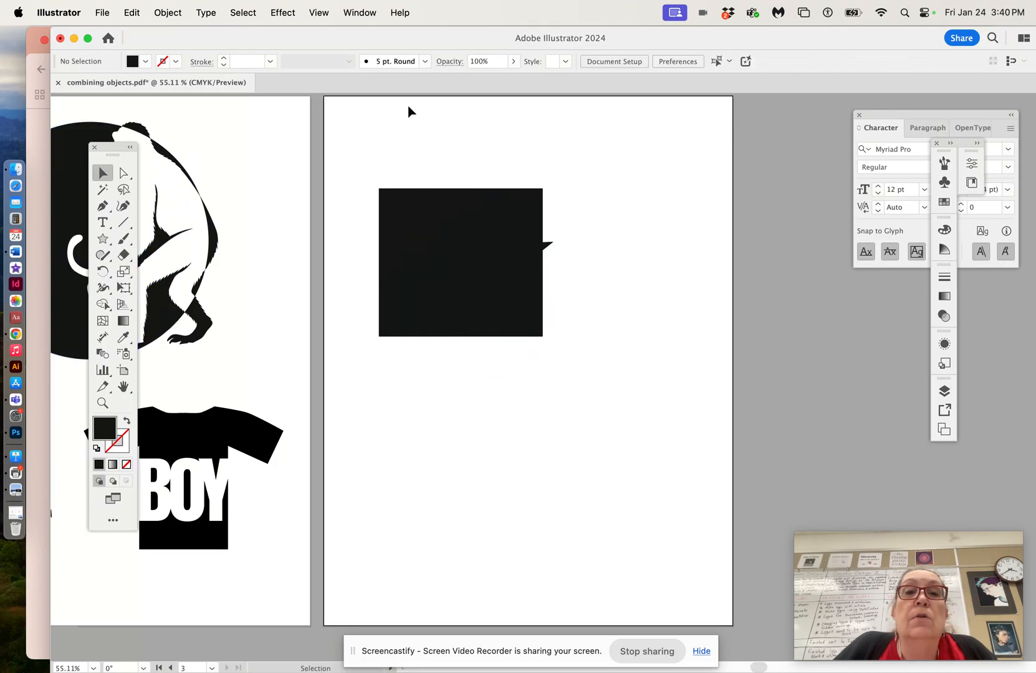
# - Use the star to cut the rectangle beneath it with Divide Objects Below
pyautogui.click(475, 256)
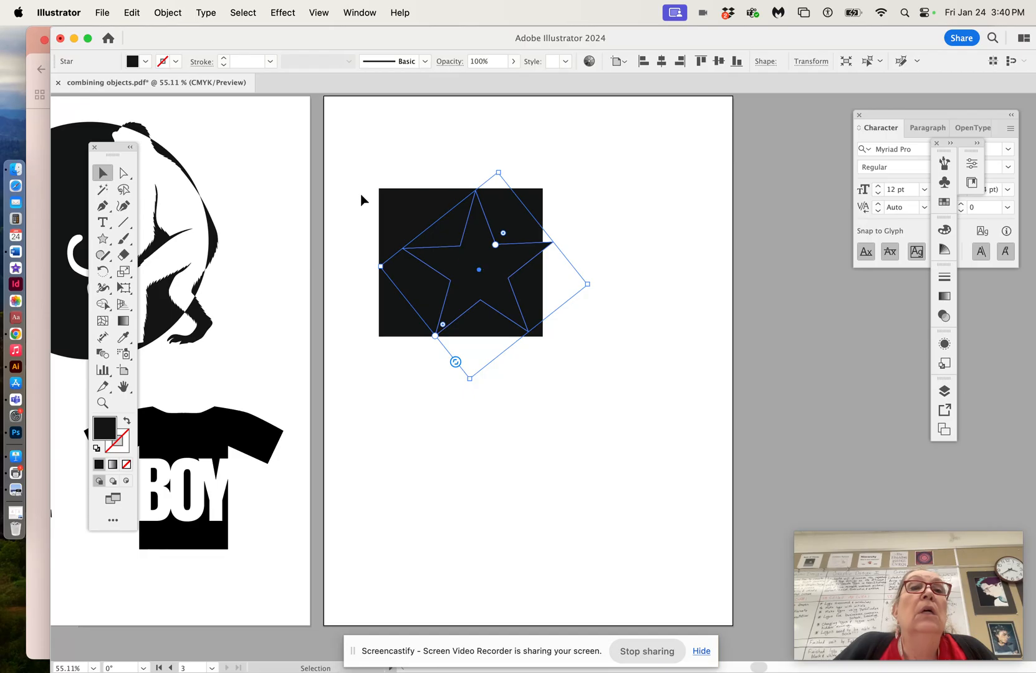
pyautogui.click(177, 14)
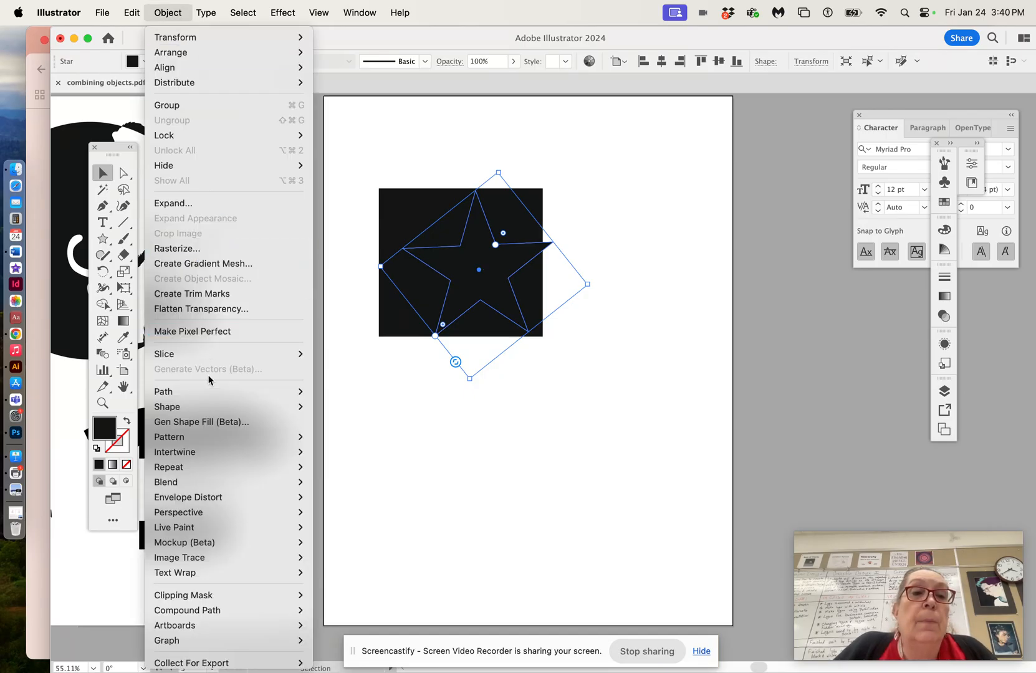
pyautogui.moveTo(210, 390)
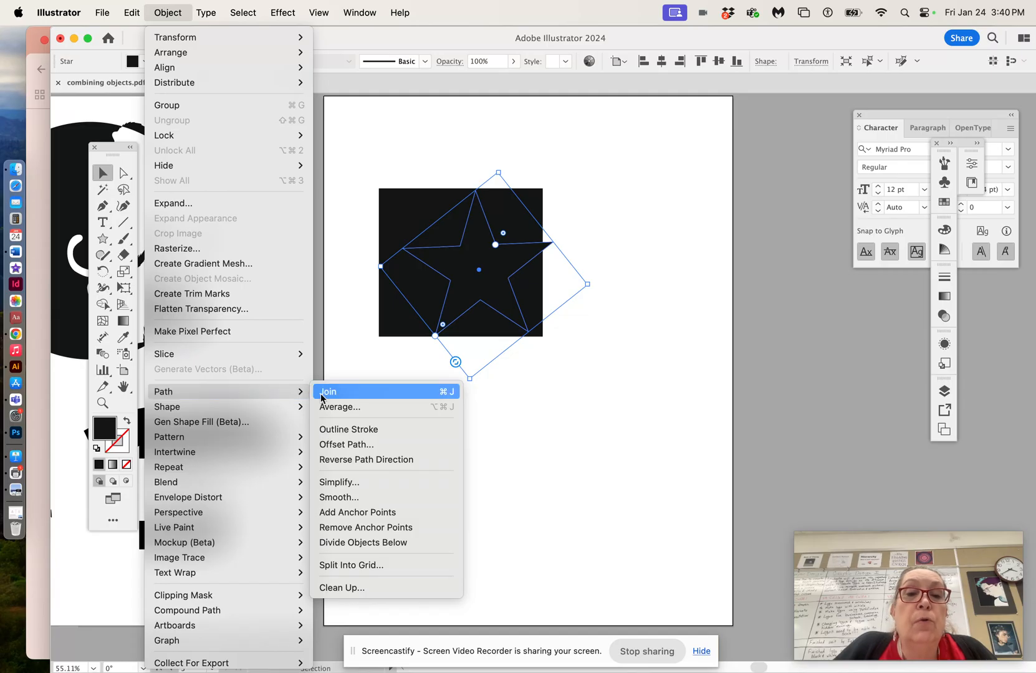
pyautogui.click(349, 543)
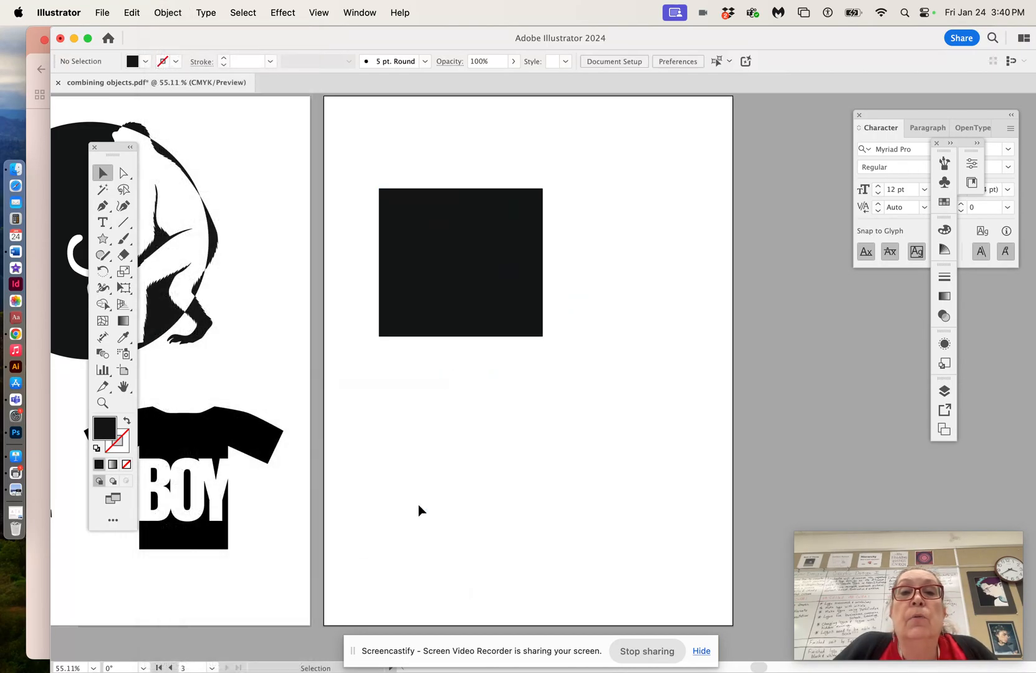
# - Move the cut star piece out of the rectangle to the lower right of the artboard and deselect it
pyautogui.click(485, 293)
pyautogui.moveTo(486, 268); pyautogui.dragTo(652, 514)
pyautogui.click(575, 334)
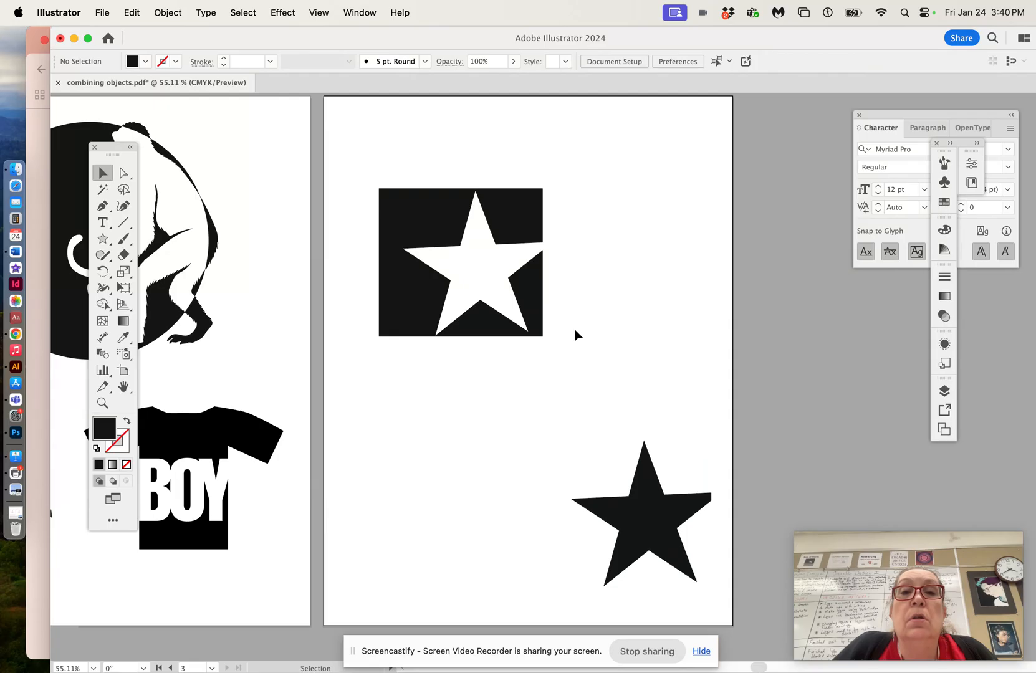
# - Move the cut-out rectangle to the artboard's upper left corner and place the black star level beside it on the right
pyautogui.moveTo(522, 205); pyautogui.dragTo(482, 131)
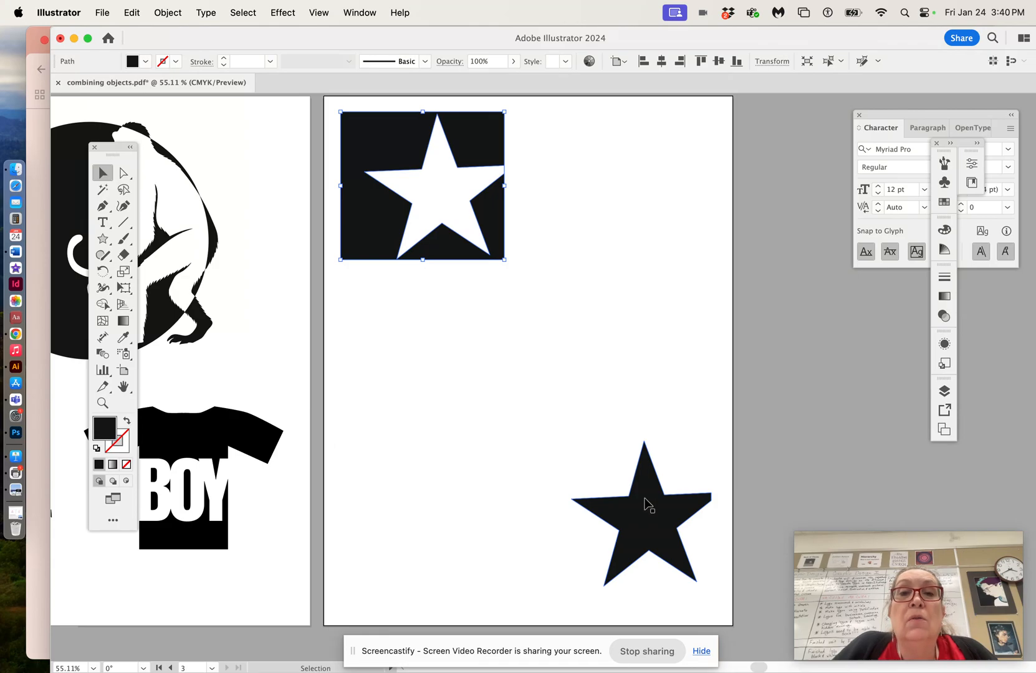
pyautogui.moveTo(469, 145)
pyautogui.mouseDown()
pyautogui.moveTo(572, 147)
pyautogui.moveTo(482, 143)
pyautogui.moveTo(461, 130)
pyautogui.mouseUp()
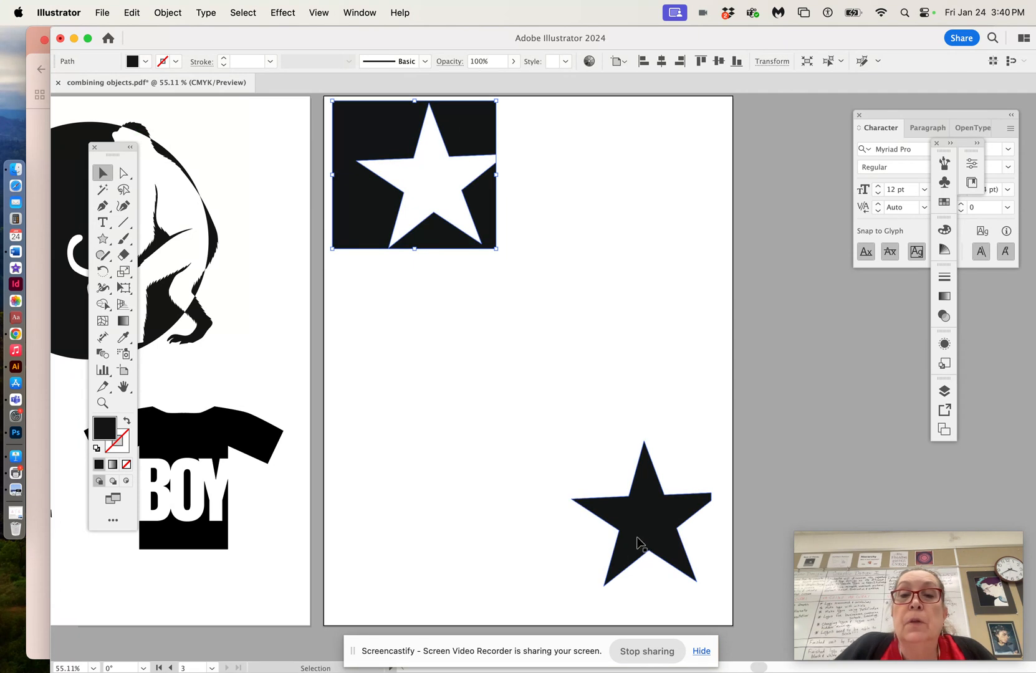
pyautogui.moveTo(643, 542); pyautogui.dragTo(585, 204)
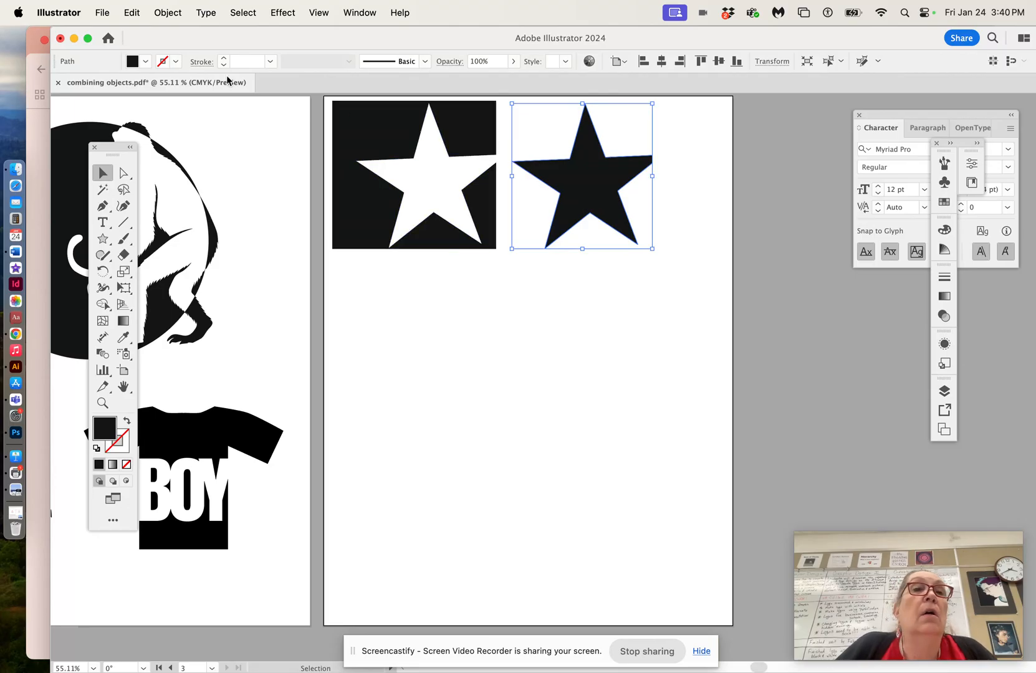
# - Reflect the black star across the vertical axis and move it flush against the cut-out rectangle's right edge
pyautogui.click(178, 17)
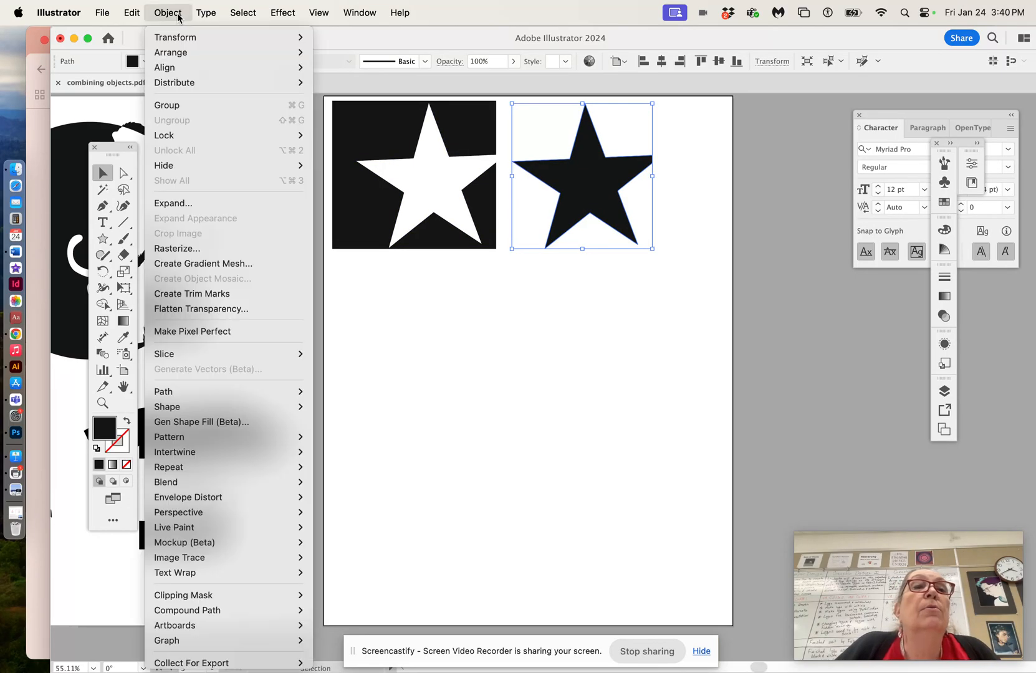
pyautogui.moveTo(181, 42)
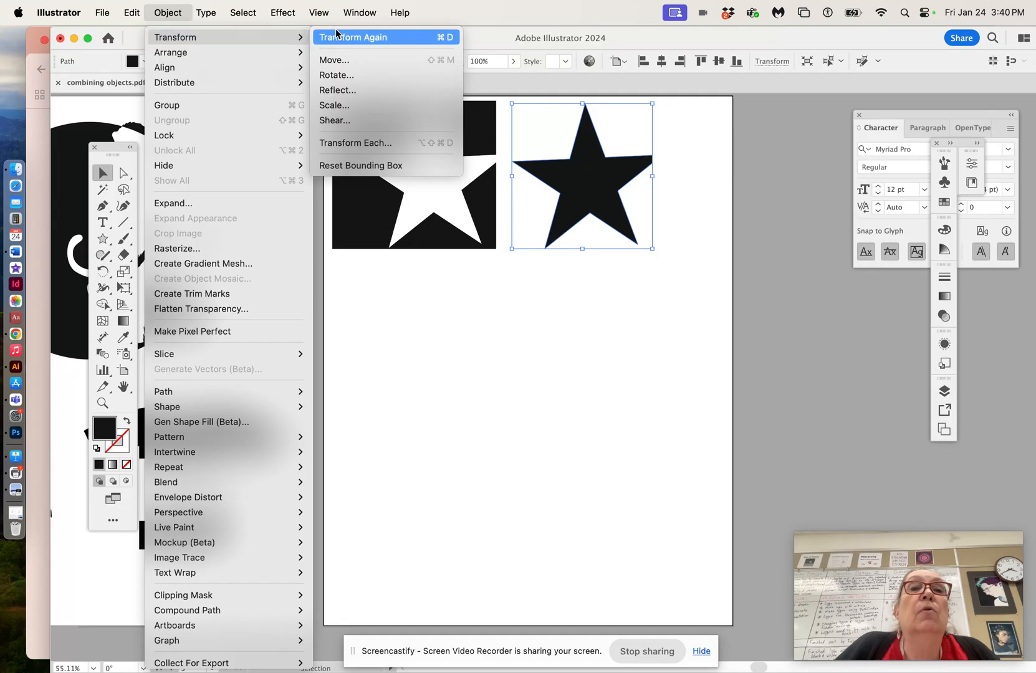
pyautogui.click(342, 93)
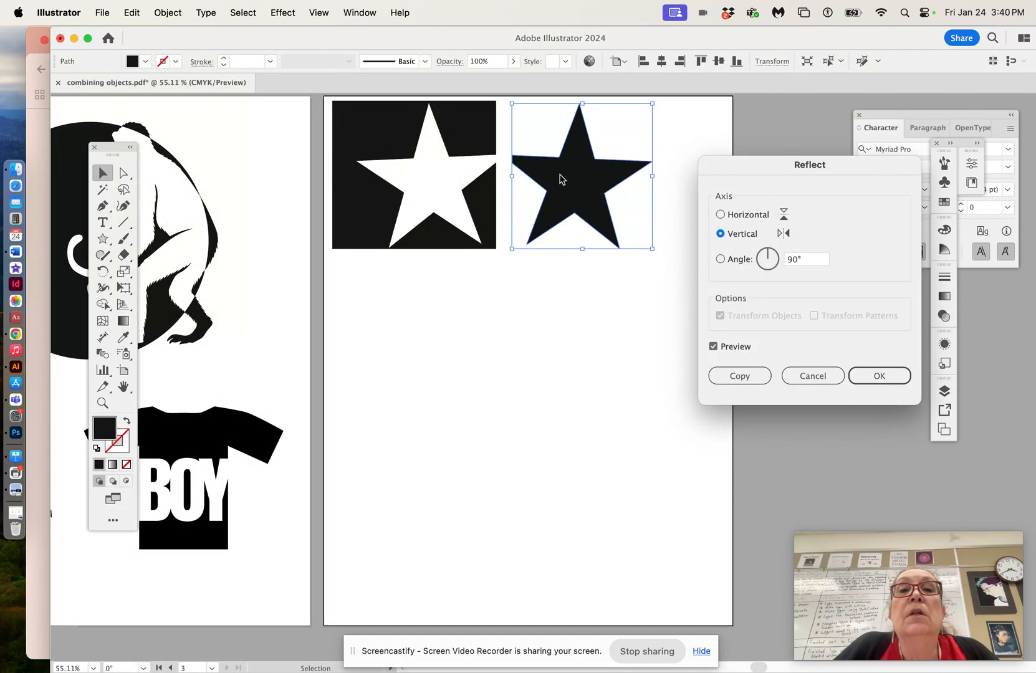
pyautogui.click(879, 375)
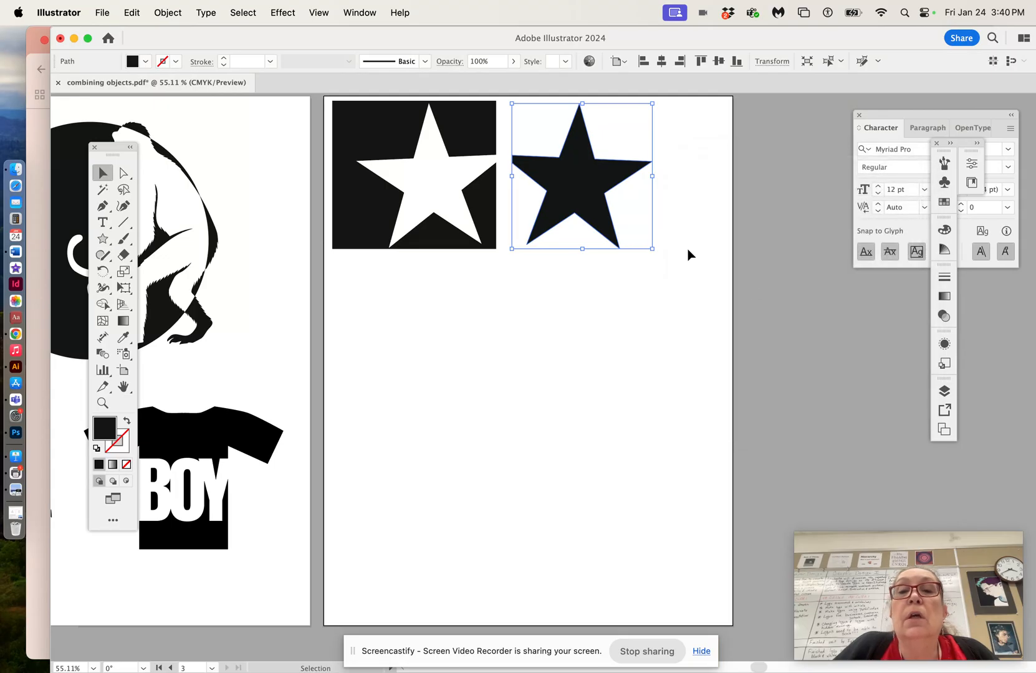
pyautogui.moveTo(592, 185); pyautogui.dragTo(578, 188)
pyautogui.click(584, 319)
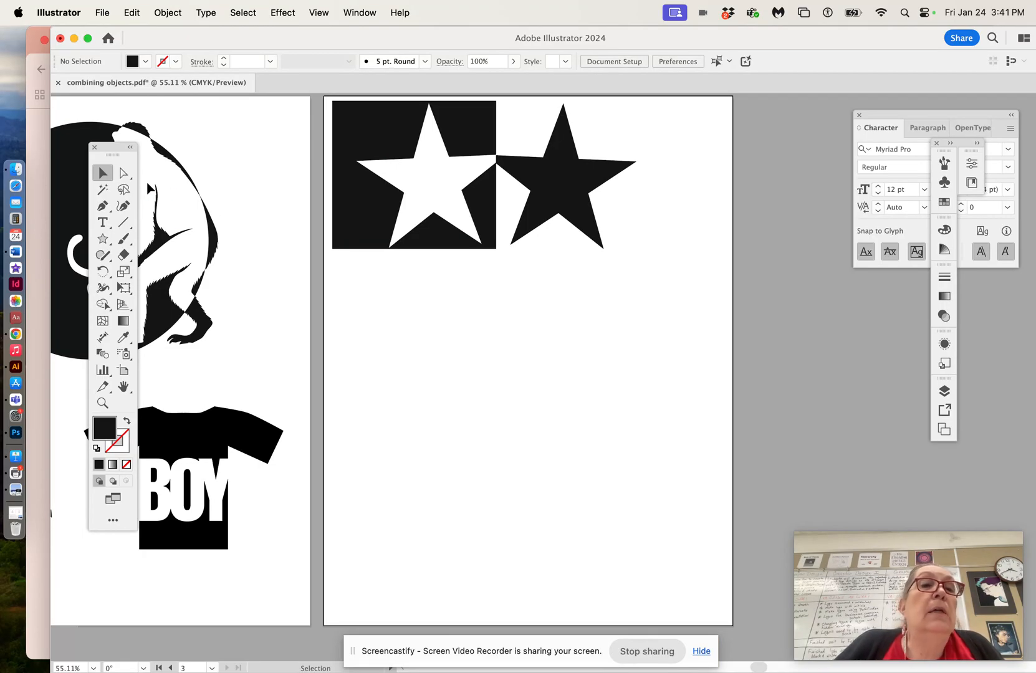
# - Draw three overlapping black rectangles stepping diagonally down to the right below the star design
pyautogui.click(103, 238)
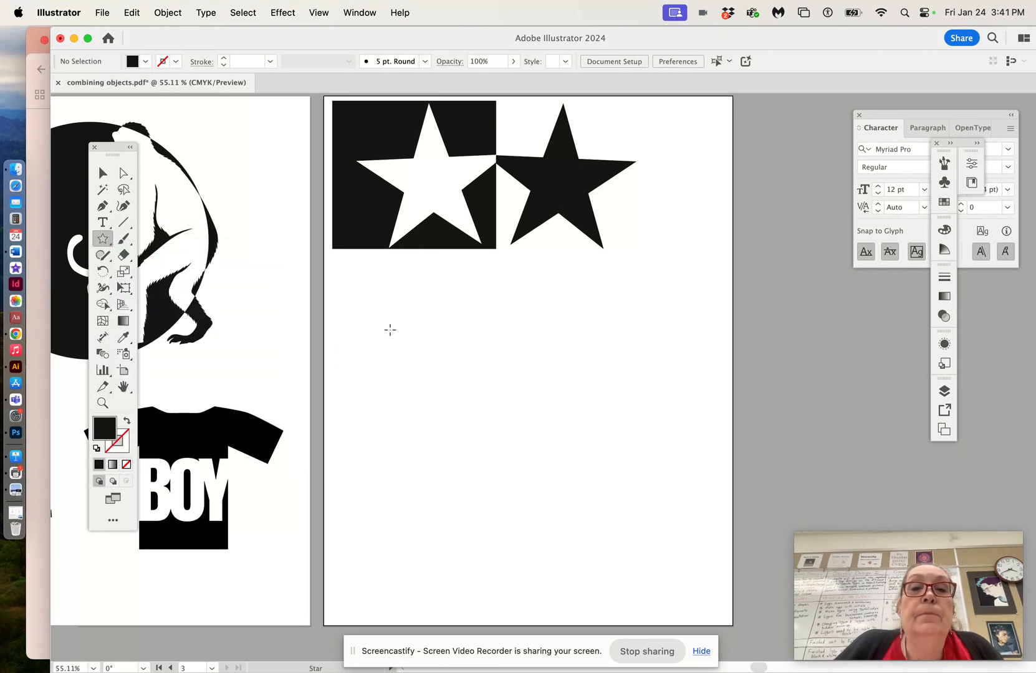
pyautogui.click(104, 244)
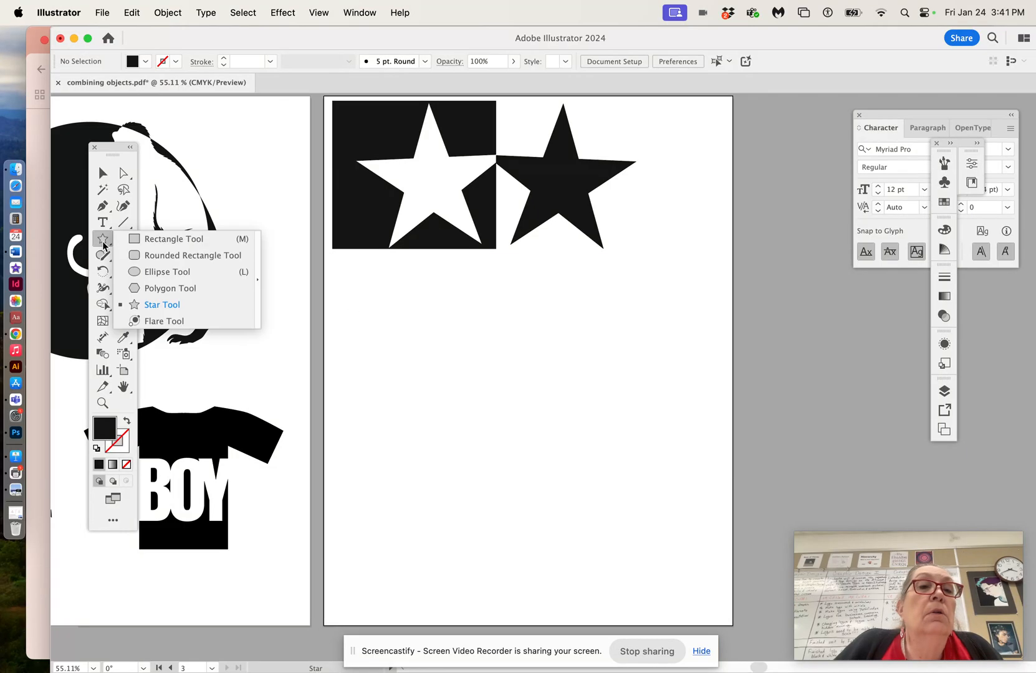
pyautogui.click(164, 239)
pyautogui.moveTo(350, 291); pyautogui.dragTo(491, 416)
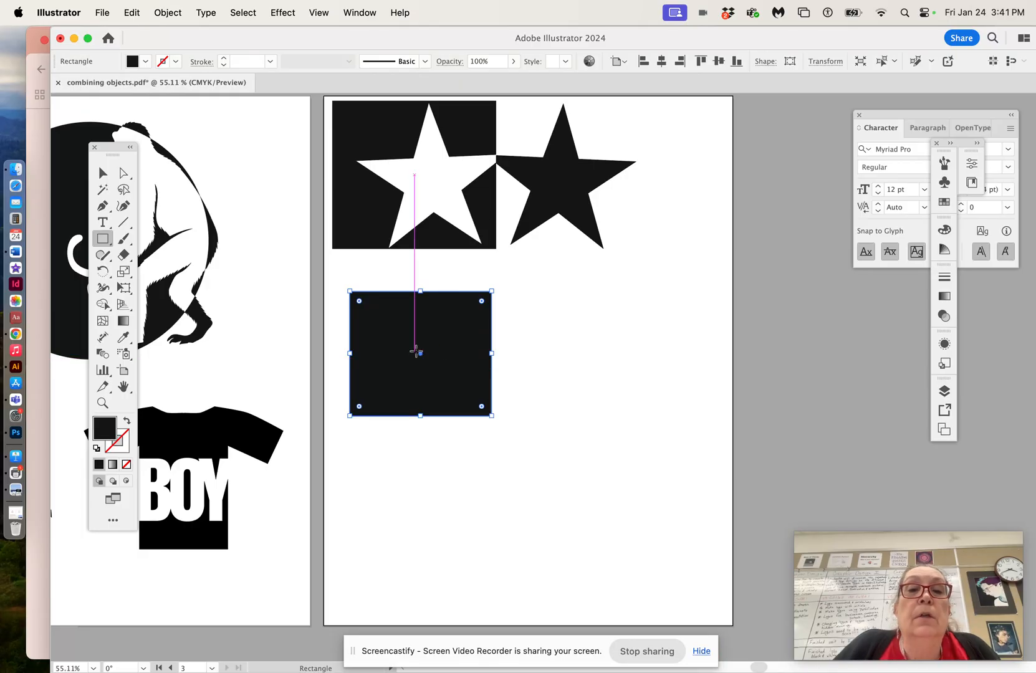
pyautogui.moveTo(415, 351); pyautogui.dragTo(556, 492)
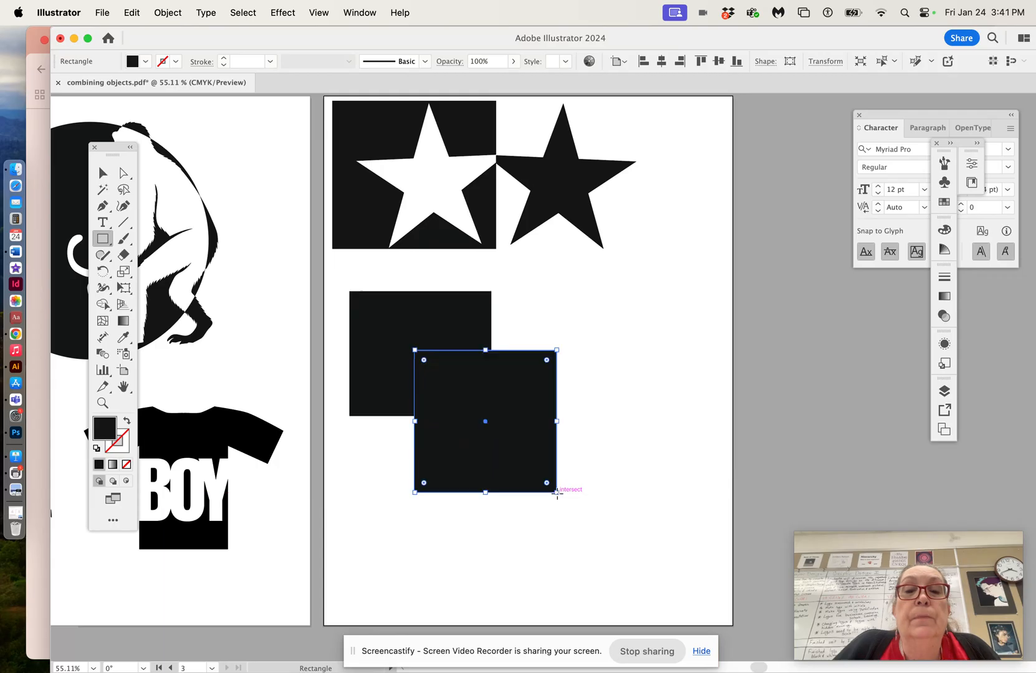
pyautogui.moveTo(504, 454); pyautogui.dragTo(628, 559)
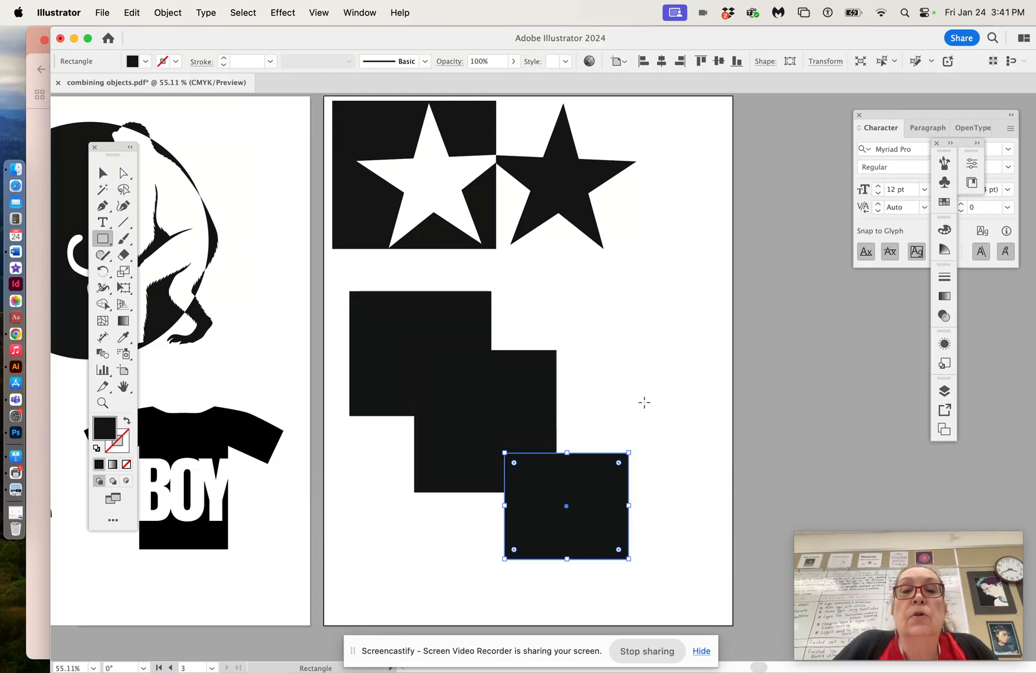
# - Select the three overlapping black rectangles below the star design and display the Pathfinder options
pyautogui.click(103, 172)
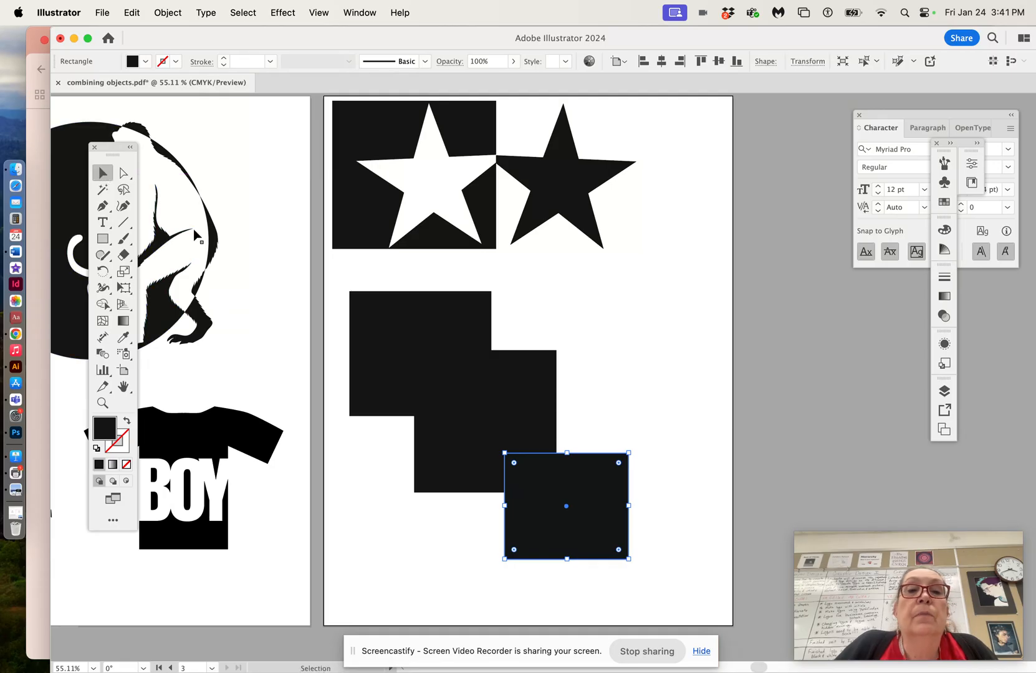
pyautogui.moveTo(337, 289); pyautogui.dragTo(656, 559)
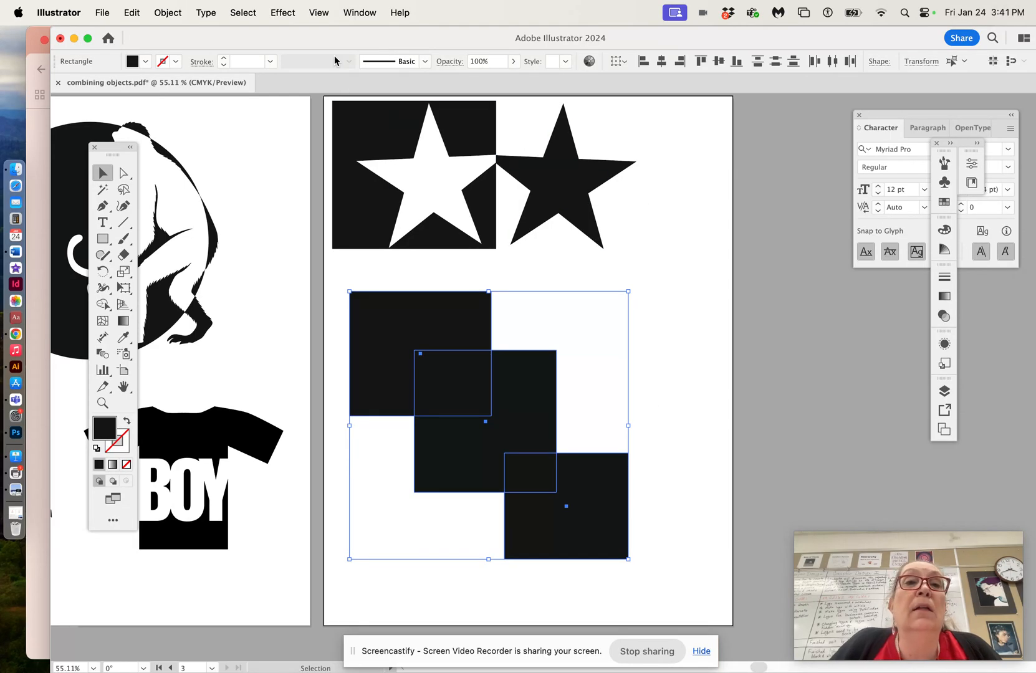
pyautogui.click(358, 14)
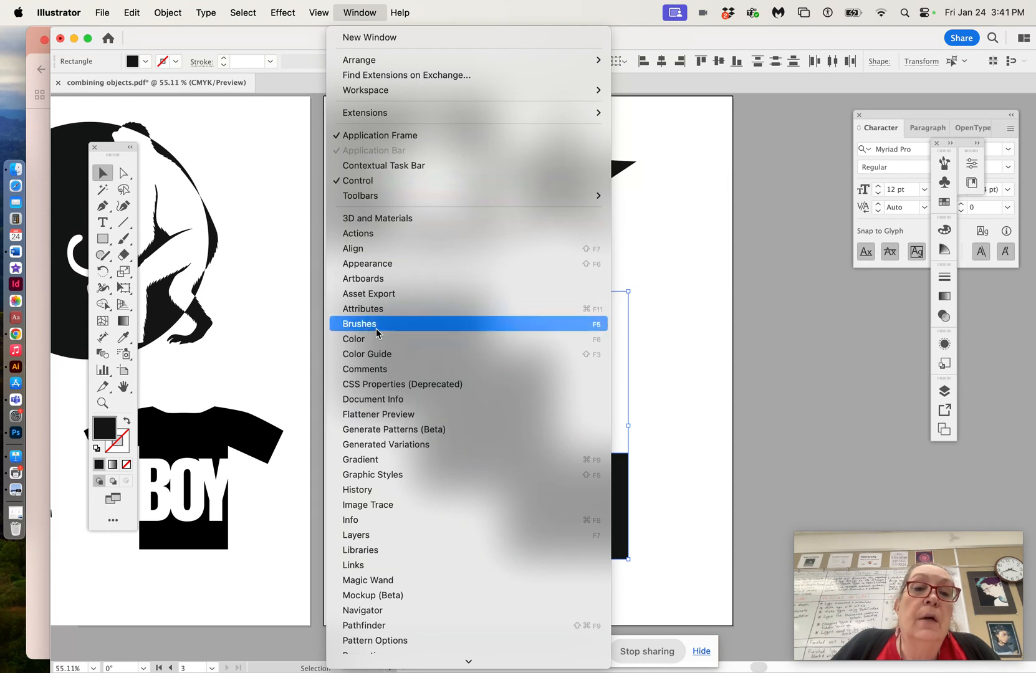
pyautogui.scroll(-3, 414, 551)
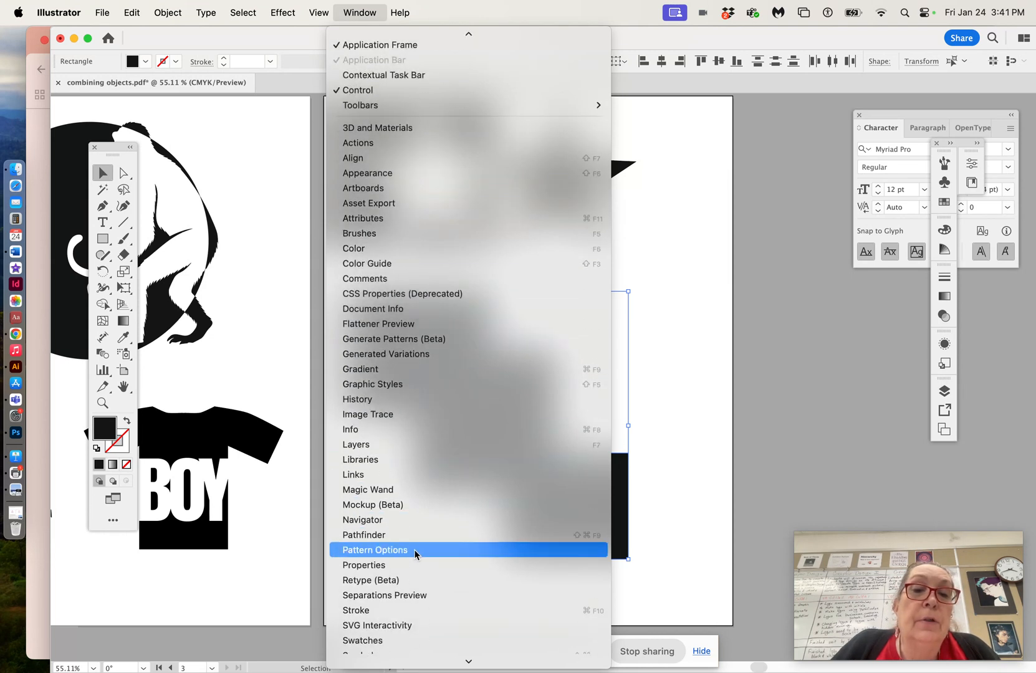
pyautogui.click(412, 534)
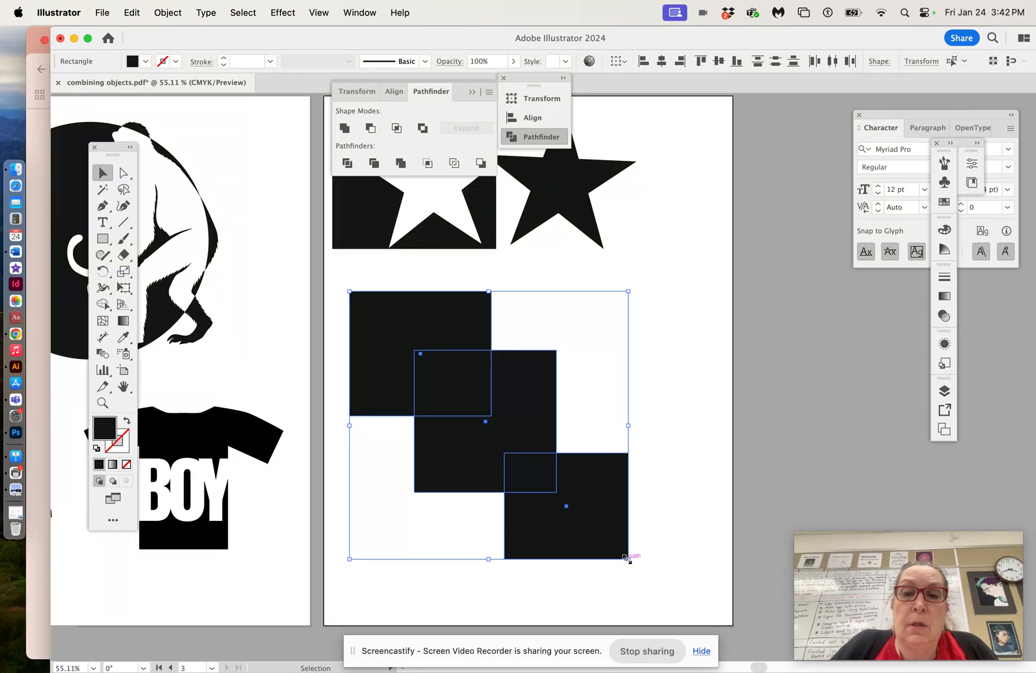
# - Scale the three rectangles down together to about two-thirds size and place four copies of the group around the artboard
pyautogui.moveTo(628, 559); pyautogui.dragTo(542, 463)
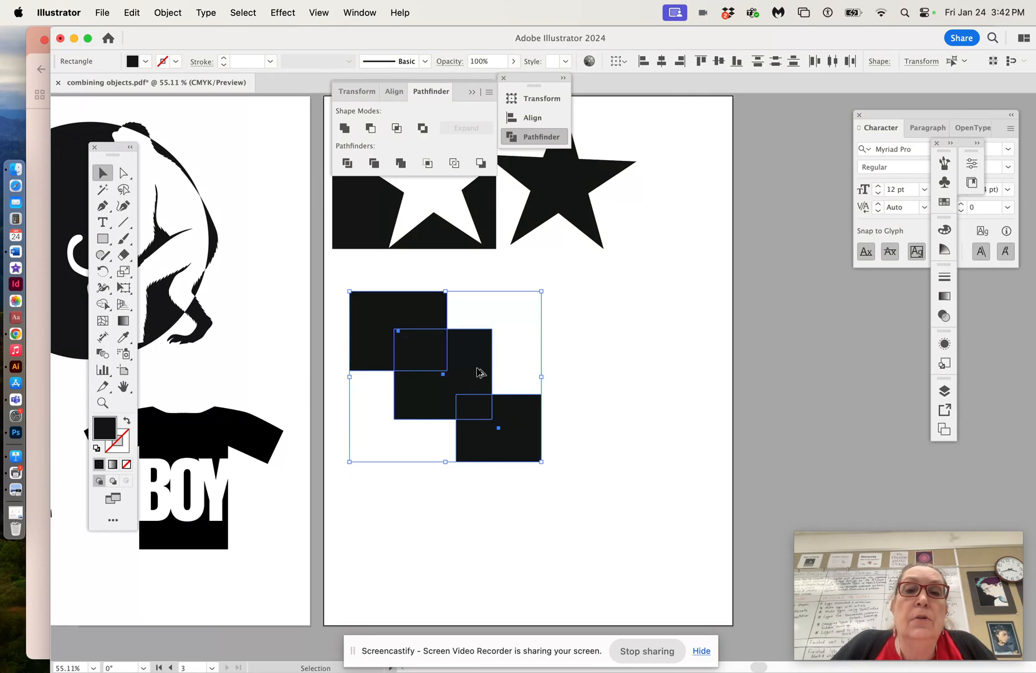
pyautogui.moveTo(480, 372); pyautogui.dragTo(455, 539)
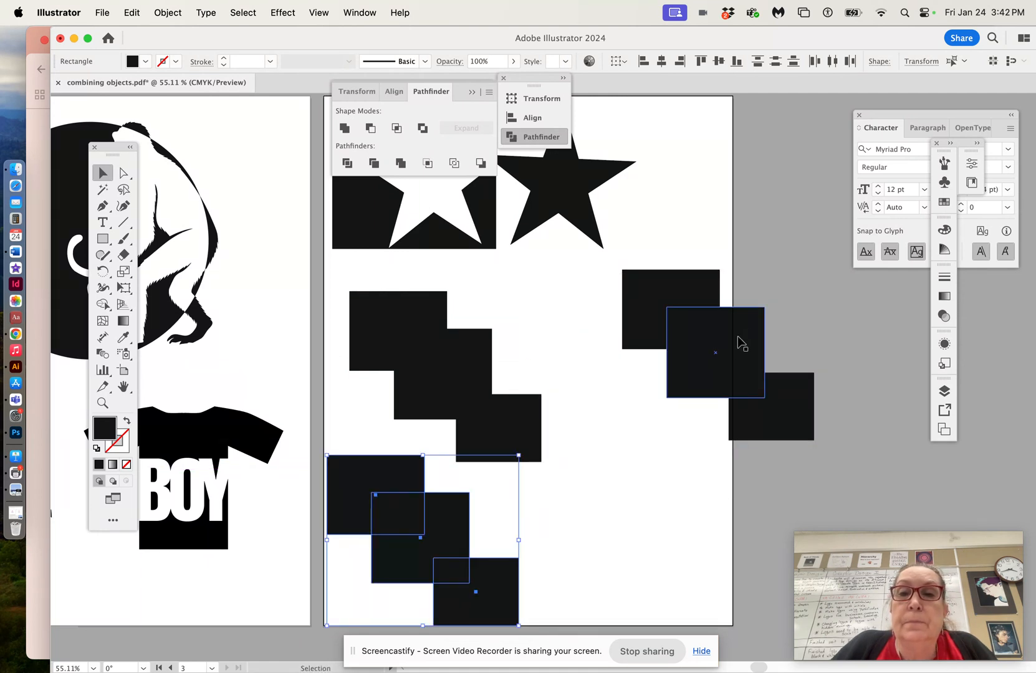
pyautogui.moveTo(594, 294); pyautogui.dragTo(807, 432)
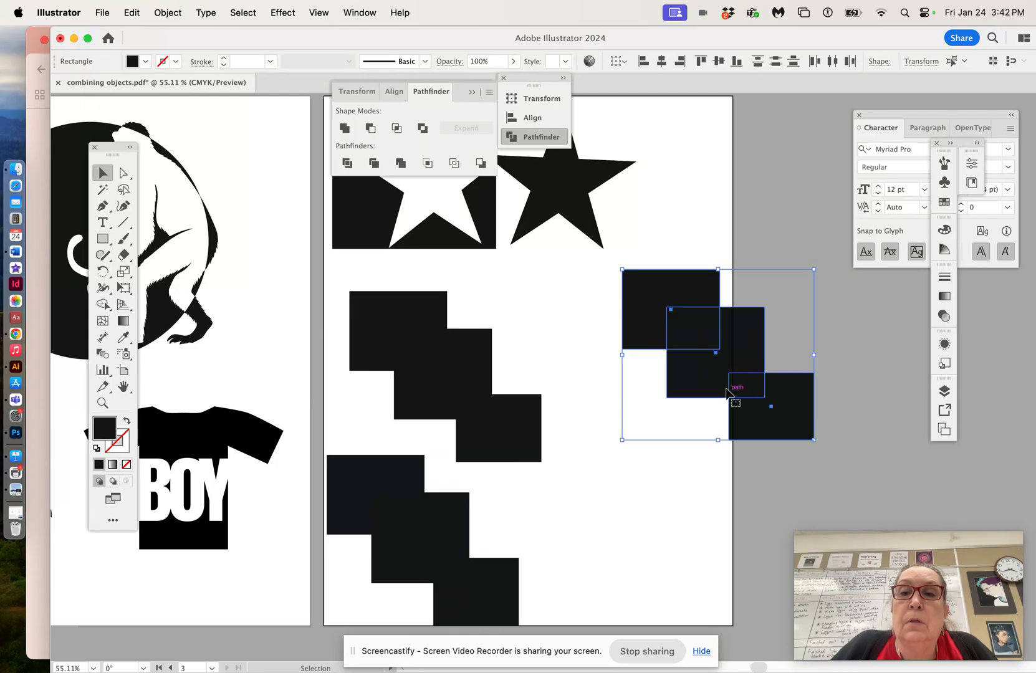
pyautogui.moveTo(727, 383); pyautogui.dragTo(670, 538)
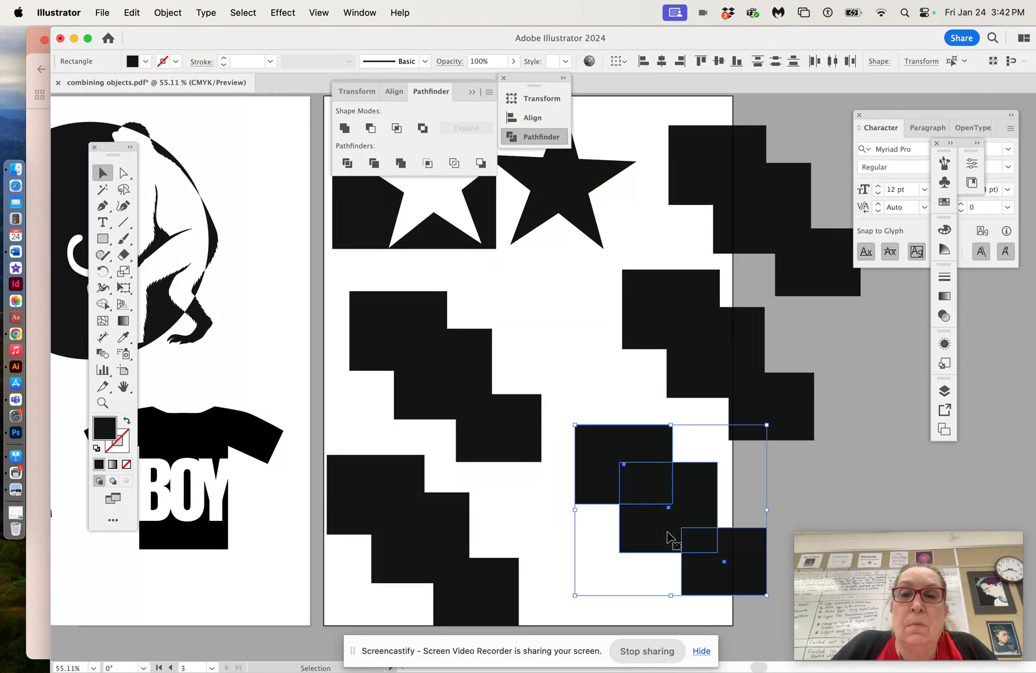
pyautogui.click(825, 490)
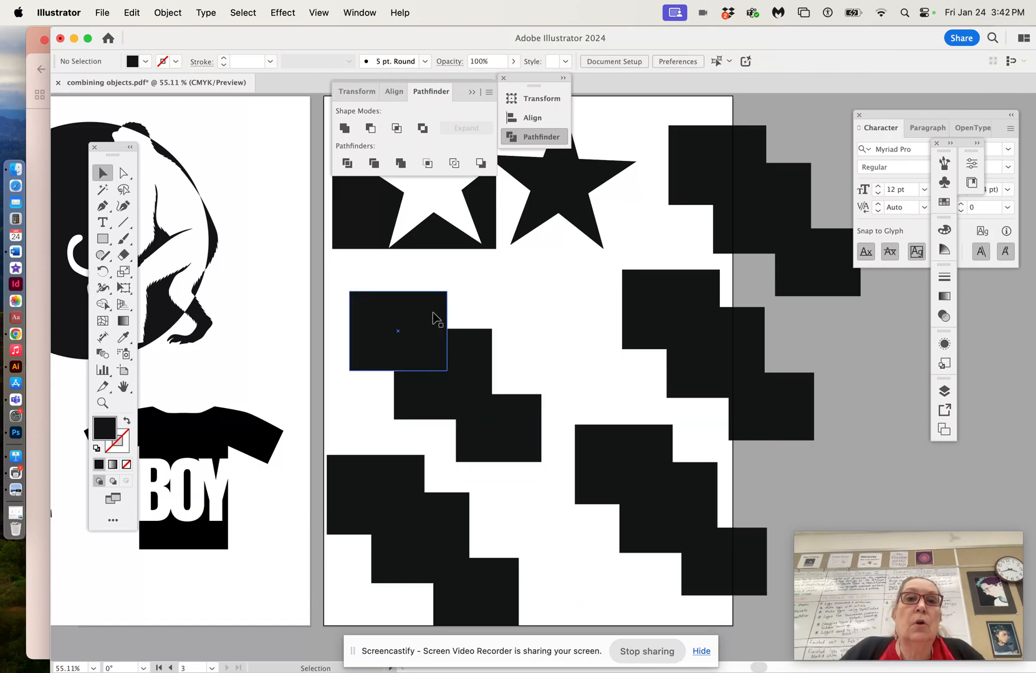
# - Fill the middle rectangle of the original group below the star design with CMYK Red
pyautogui.moveTo(336, 295); pyautogui.dragTo(499, 424)
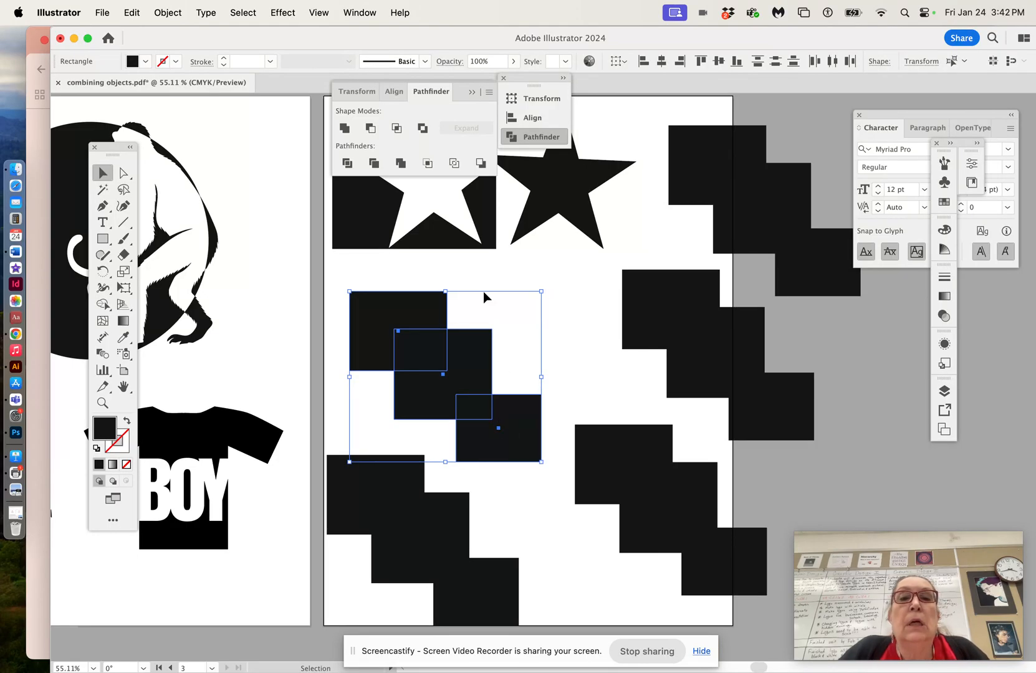
pyautogui.click(583, 310)
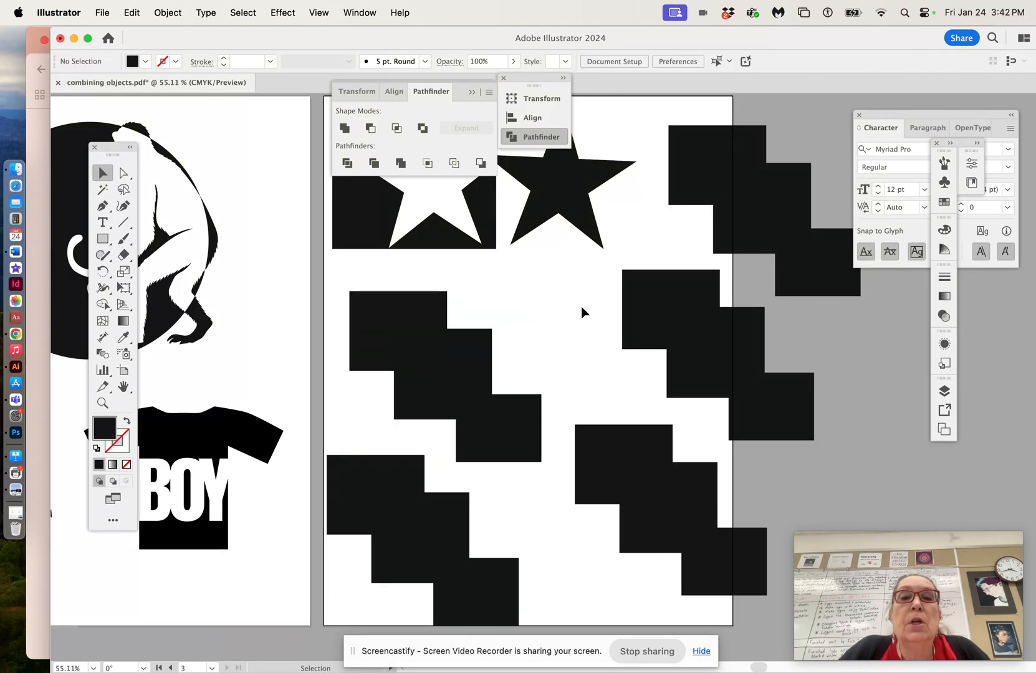
pyautogui.click(467, 364)
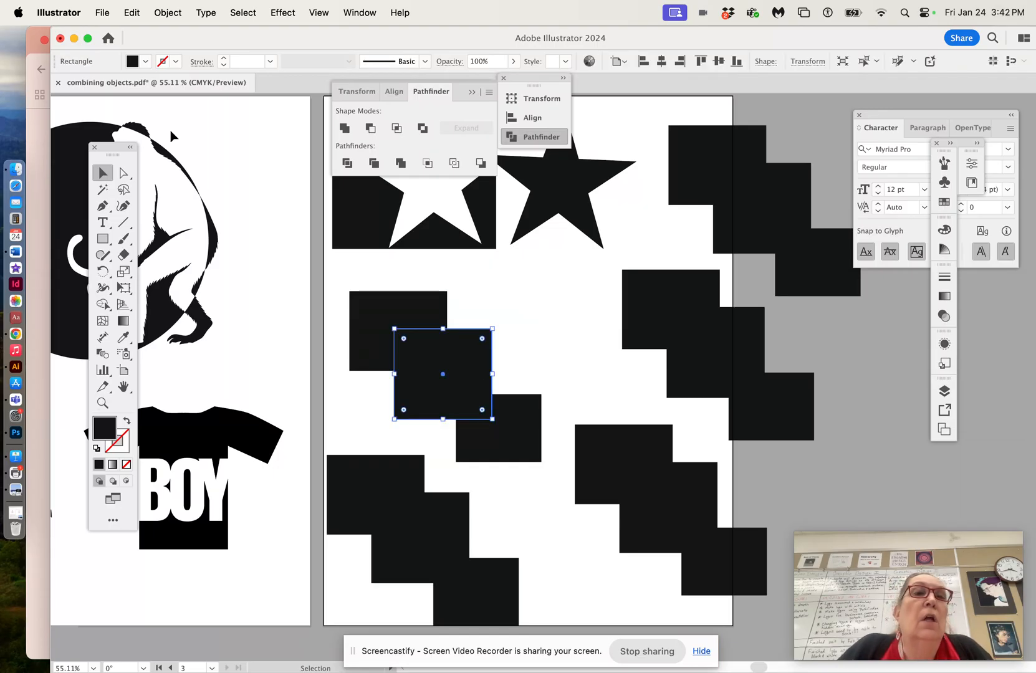
pyautogui.click(144, 62)
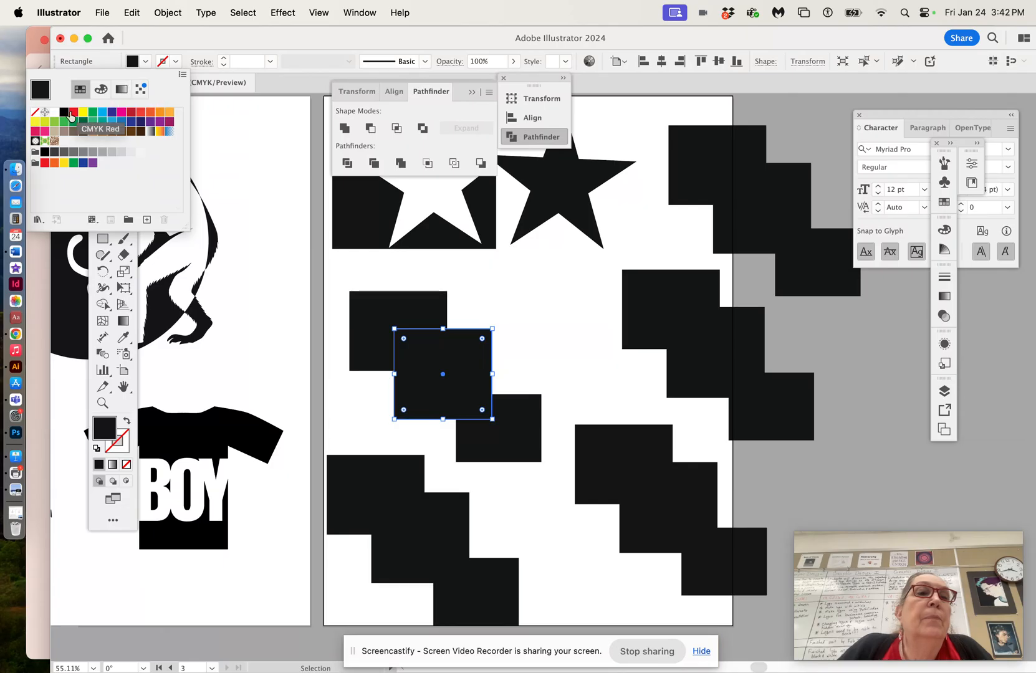
pyautogui.click(73, 114)
pyautogui.click(536, 292)
# - Unite the black, red and black rectangles of the original group into one shape with Pathfinder
pyautogui.moveTo(339, 292); pyautogui.dragTo(503, 422)
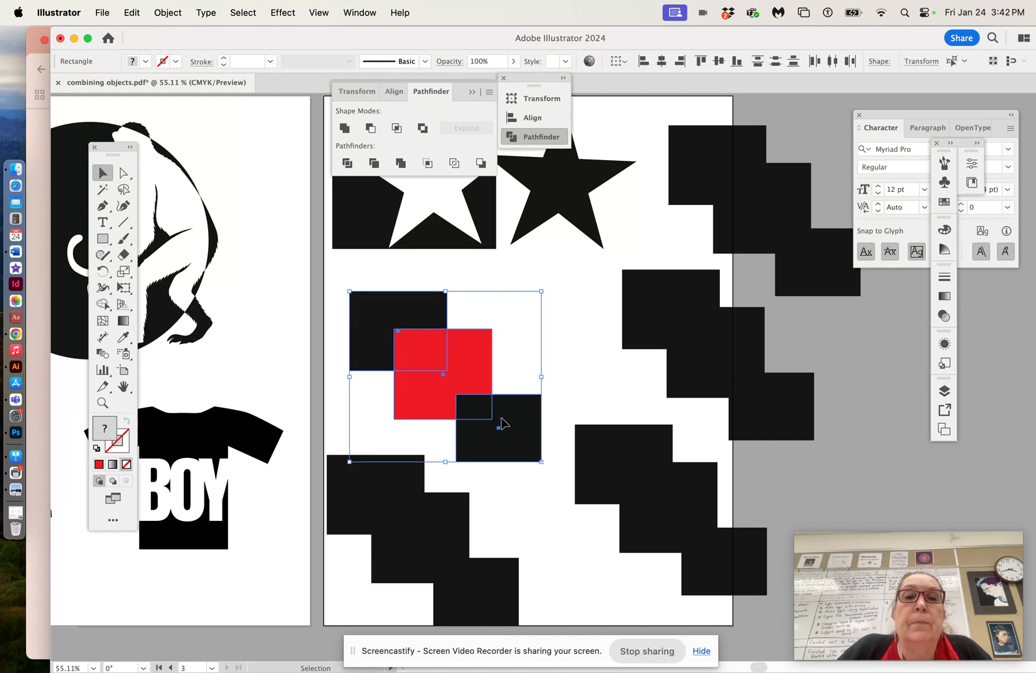
pyautogui.click(345, 129)
pyautogui.click(564, 286)
# - Move the united shape up onto the neighbouring artboard's upper right corner and bring the lower-left rectangle group up into its former place
pyautogui.moveTo(469, 345); pyautogui.dragTo(335, 310)
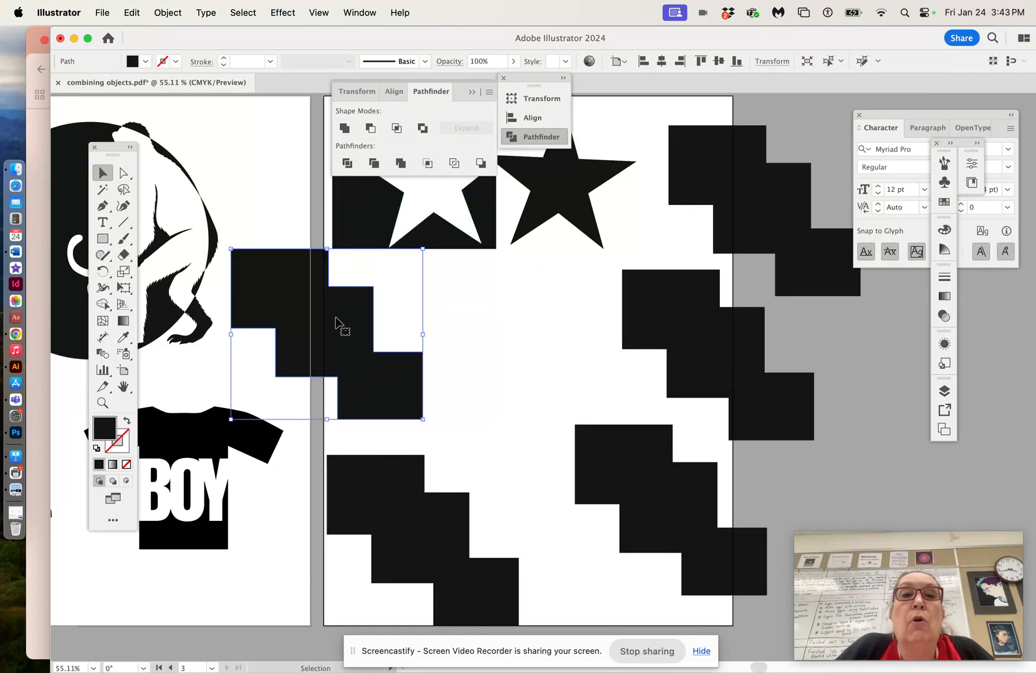
pyautogui.moveTo(337, 324); pyautogui.dragTo(278, 304)
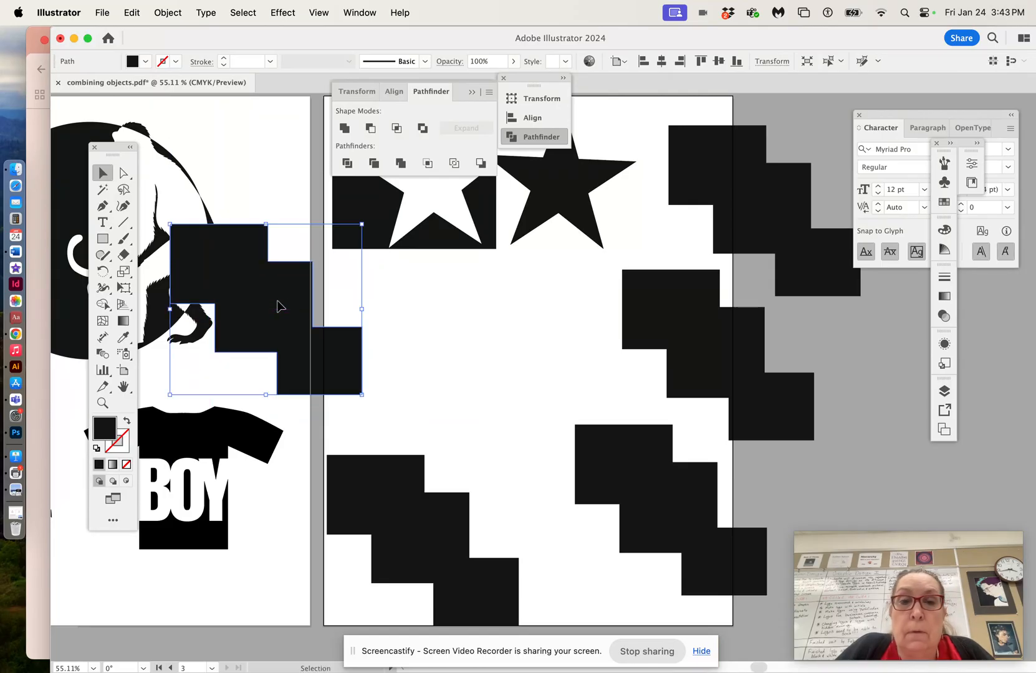
pyautogui.moveTo(323, 442); pyautogui.dragTo(504, 617)
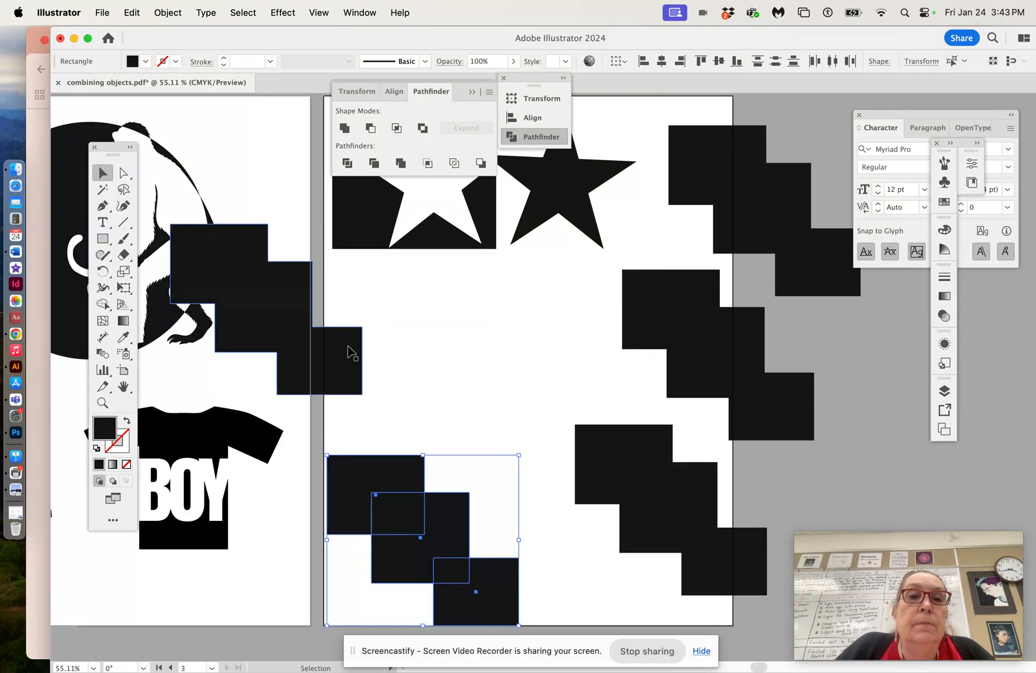
pyautogui.moveTo(346, 357); pyautogui.dragTo(310, 209)
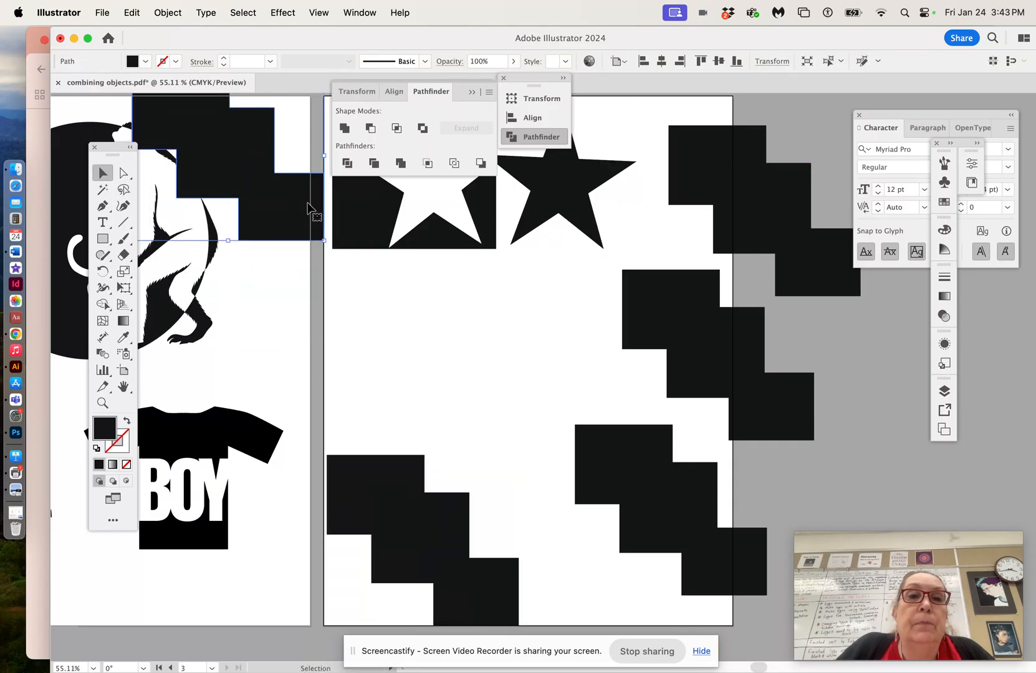
pyautogui.moveTo(357, 488); pyautogui.dragTo(497, 436)
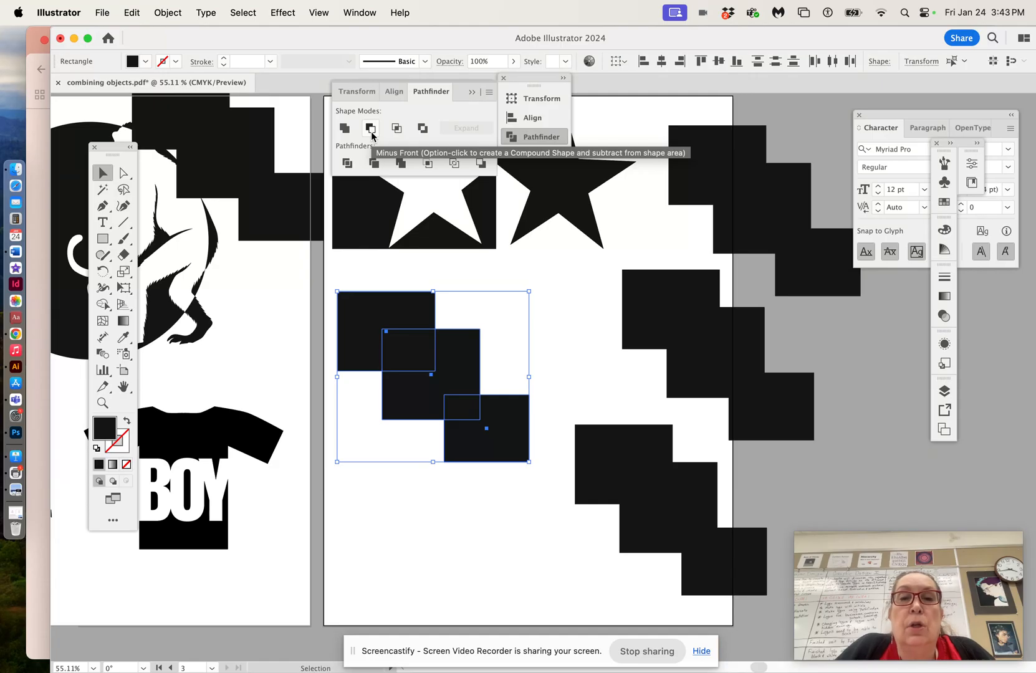
# - Fill the middle rectangle of the repositioned group with CMYK Red and deselect it
pyautogui.click(591, 324)
pyautogui.click(463, 351)
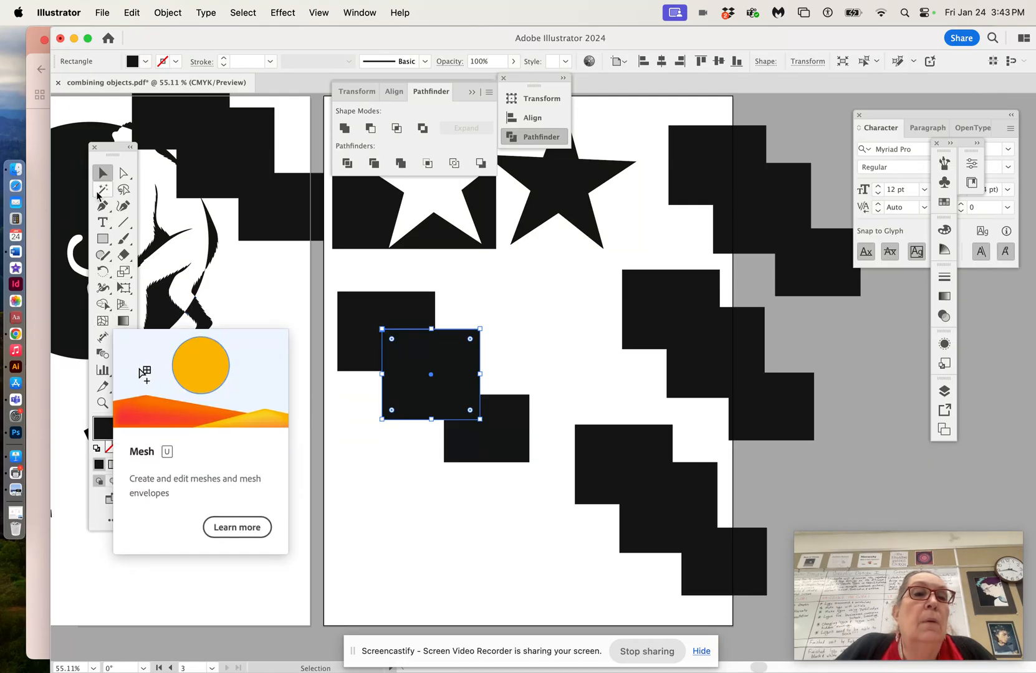
pyautogui.click(145, 61)
pyautogui.click(73, 114)
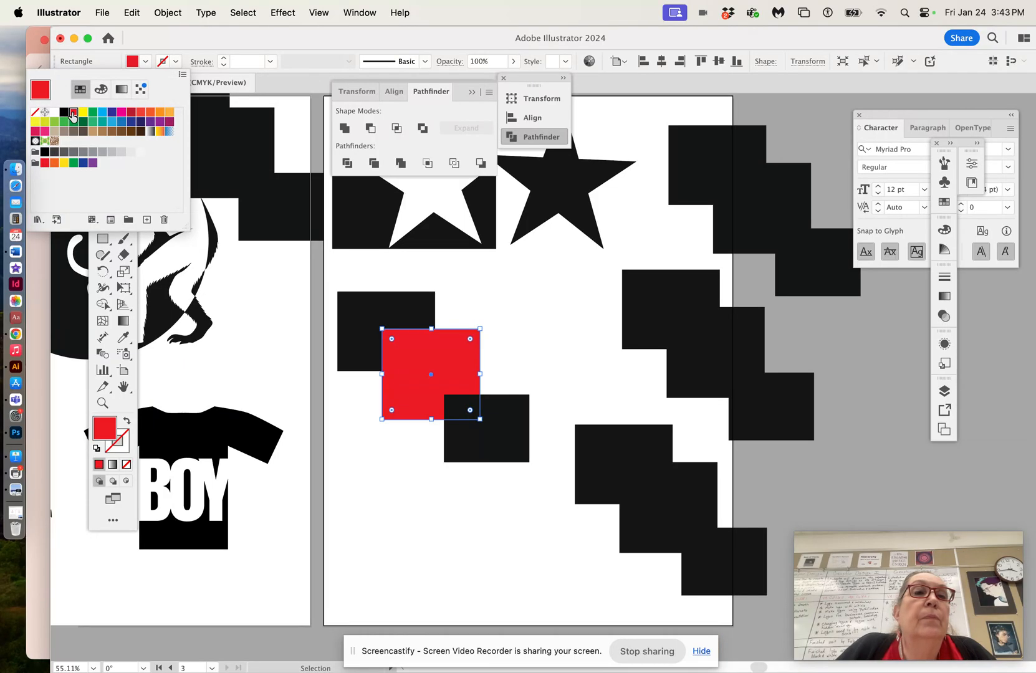
pyautogui.click(472, 304)
pyautogui.click(492, 307)
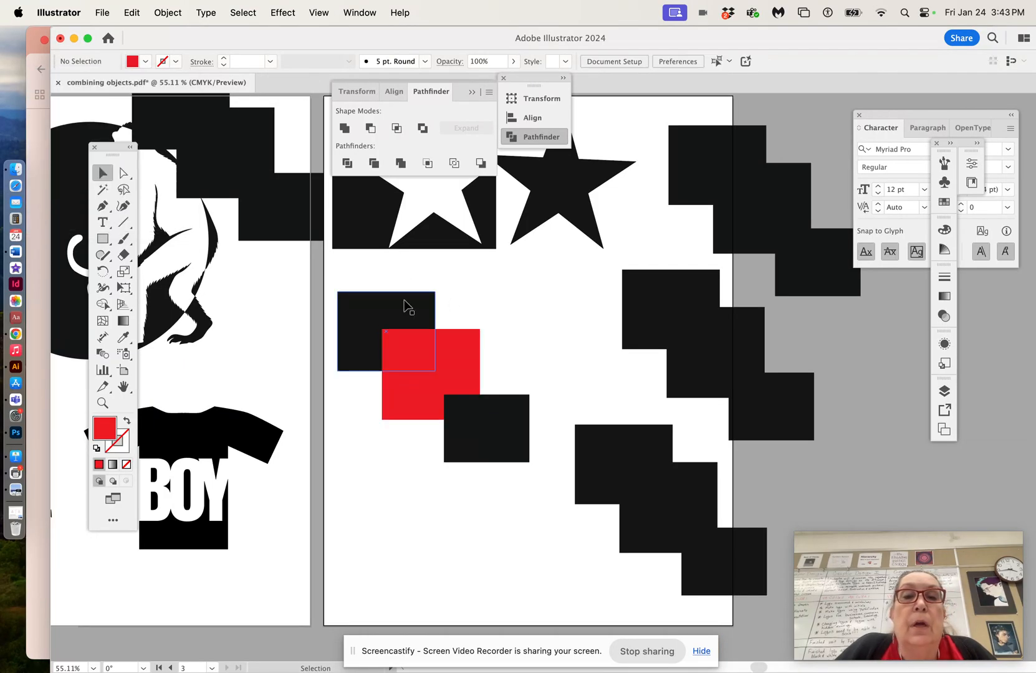
# - Apply Minus Front to the three rectangles and move the remaining L-shaped piece up just below the star design
pyautogui.moveTo(331, 288); pyautogui.dragTo(508, 463)
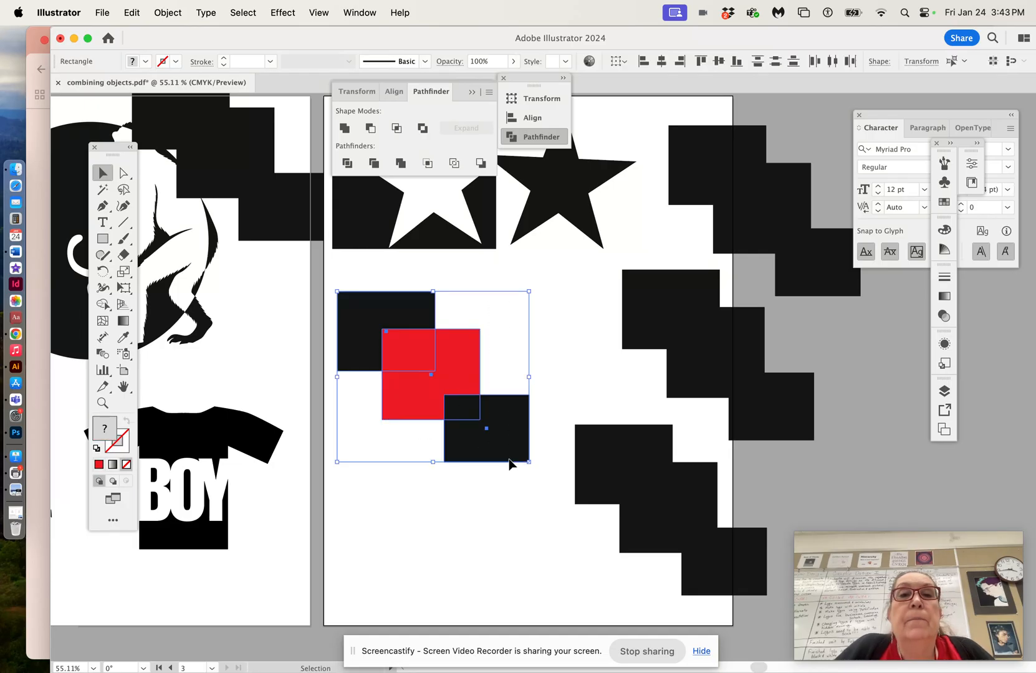
pyautogui.click(370, 129)
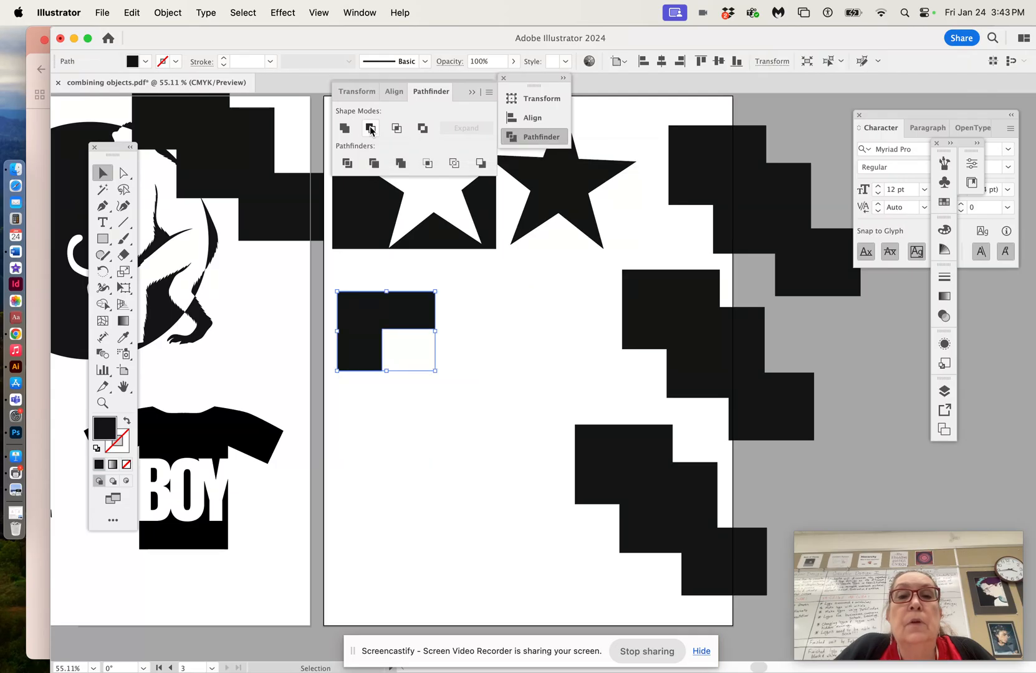
pyautogui.click(568, 310)
pyautogui.moveTo(410, 317); pyautogui.dragTo(409, 290)
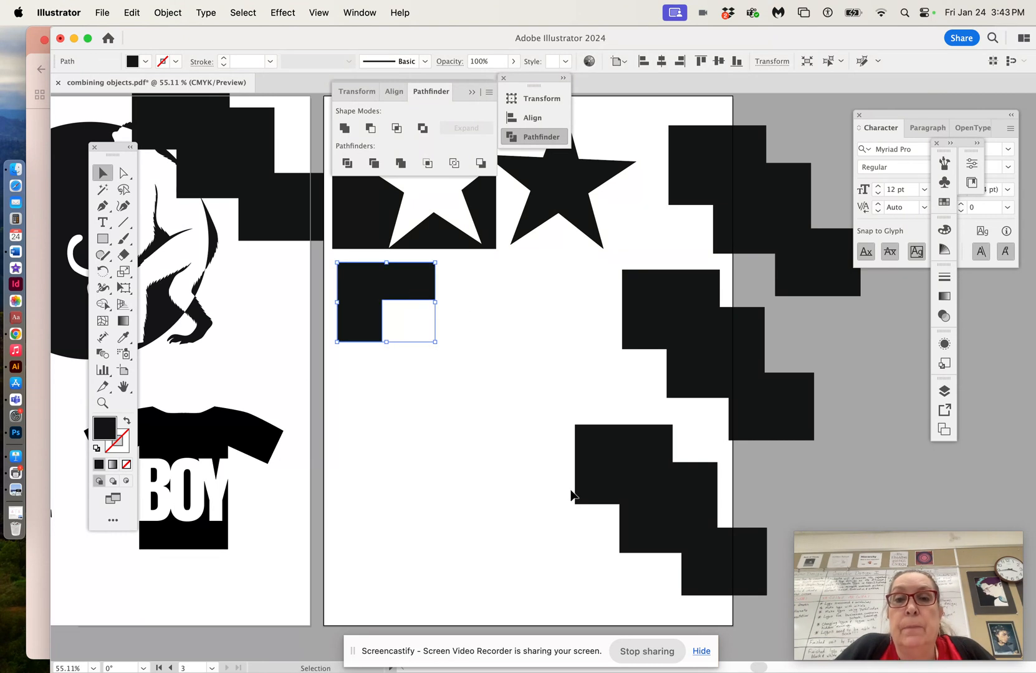
# - Move the lower-right rectangle group below the L-shaped piece and put the extra rectangle brought along off the artboard to the right
pyautogui.moveTo(555, 438); pyautogui.dragTo(742, 576)
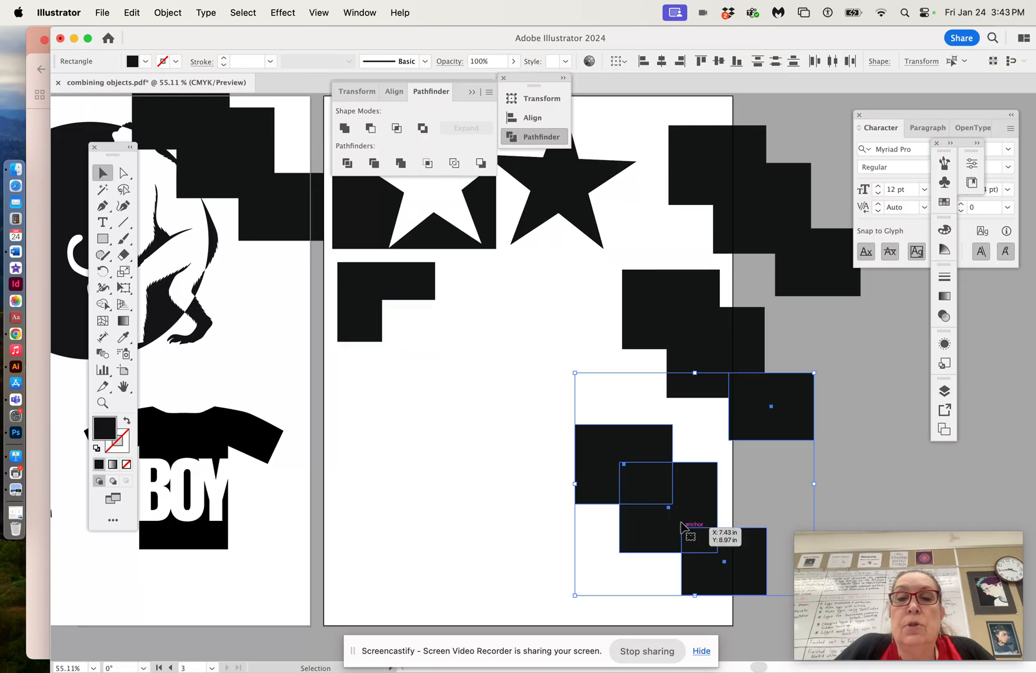
pyautogui.moveTo(677, 510); pyautogui.dragTo(456, 469)
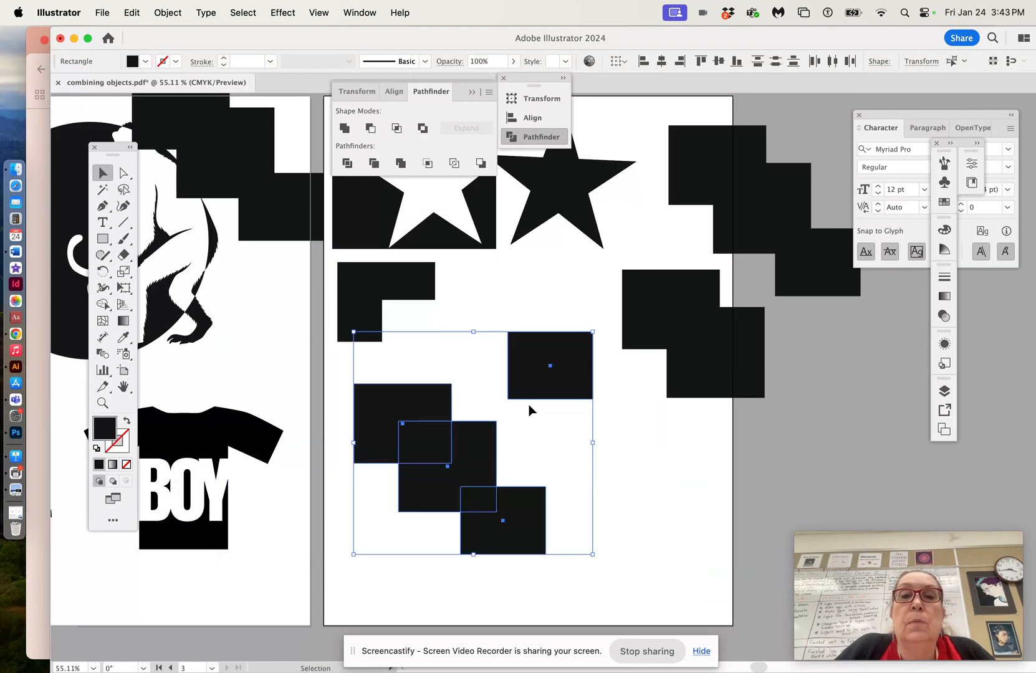
pyautogui.click(576, 278)
pyautogui.moveTo(557, 387); pyautogui.dragTo(851, 401)
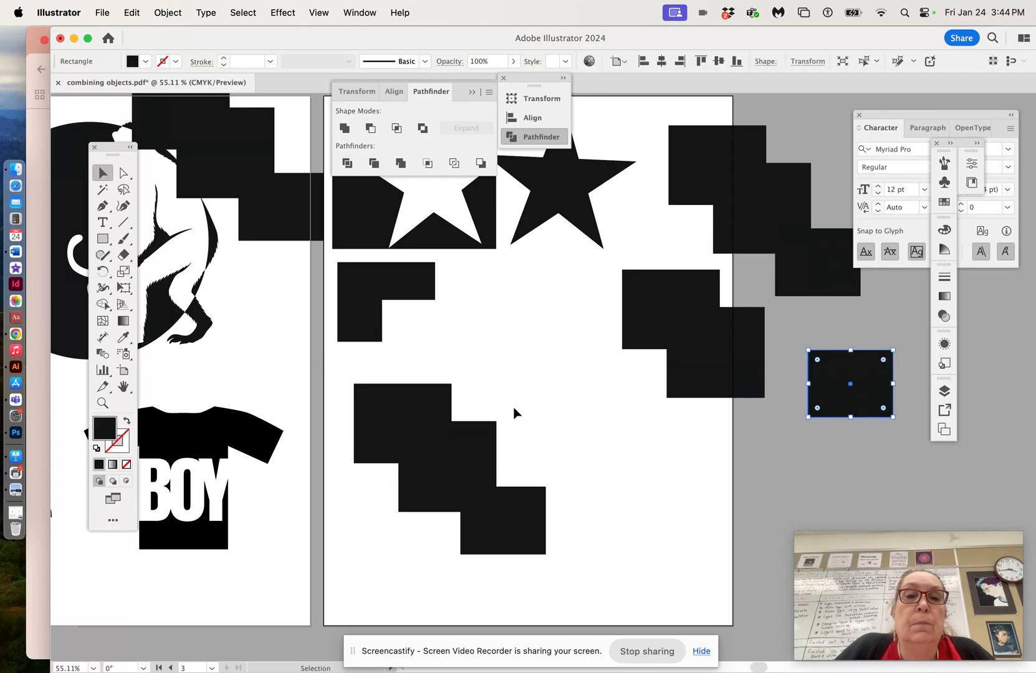
# - Fill the middle rectangle of the group below the L-shaped piece with CMYK Red and deselect it
pyautogui.scroll(-1, 515, 413)
pyautogui.moveTo(331, 378); pyautogui.dragTo(353, 436)
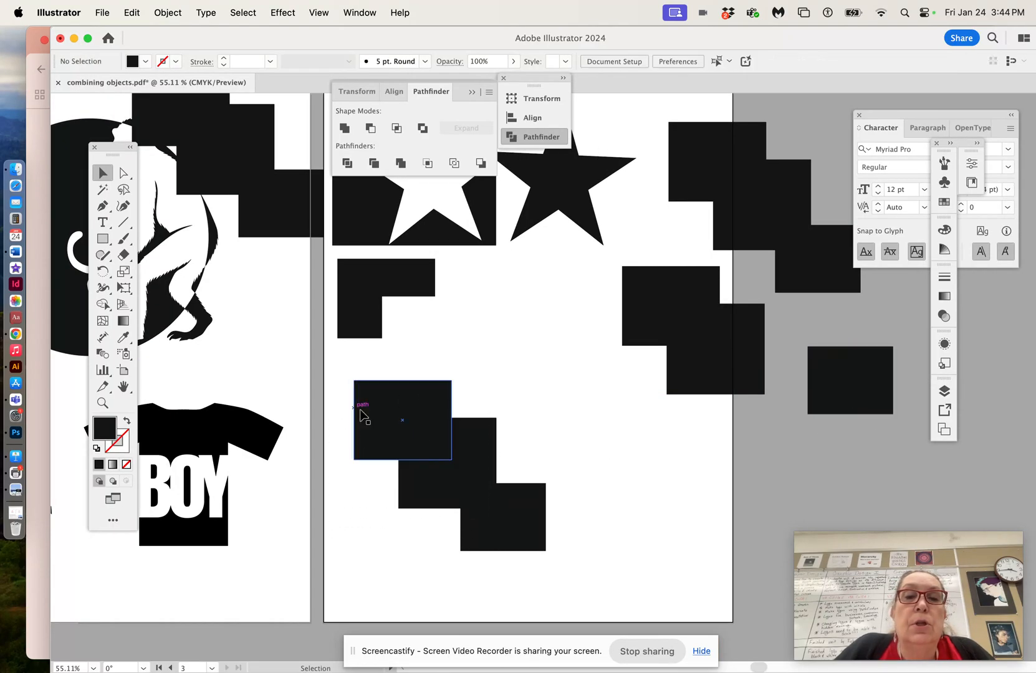
pyautogui.click(441, 451)
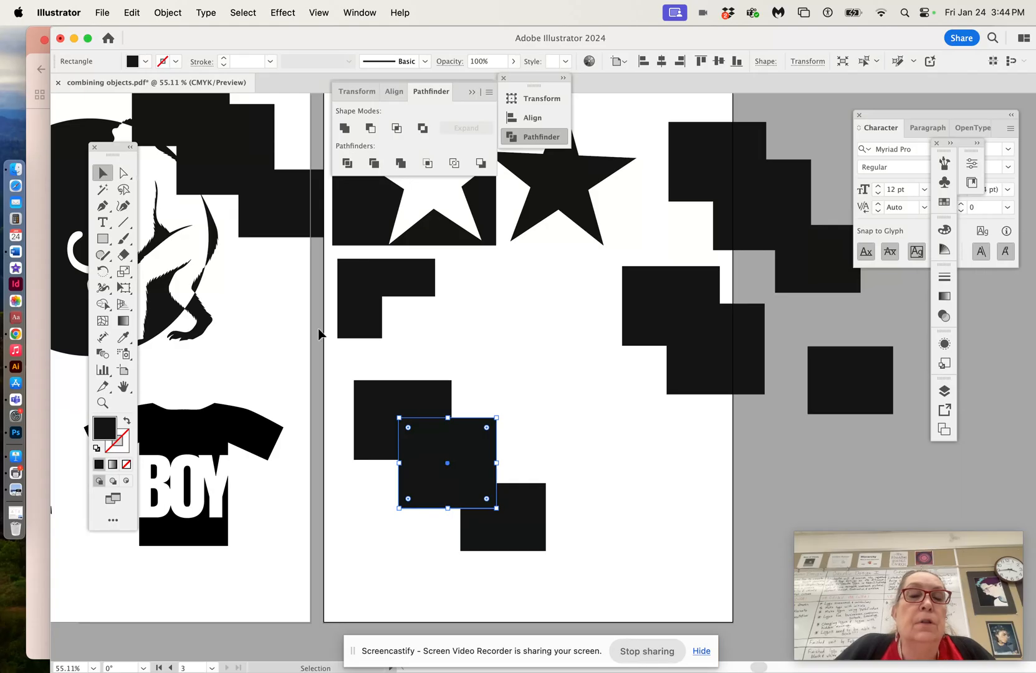
pyautogui.click(145, 61)
pyautogui.click(74, 112)
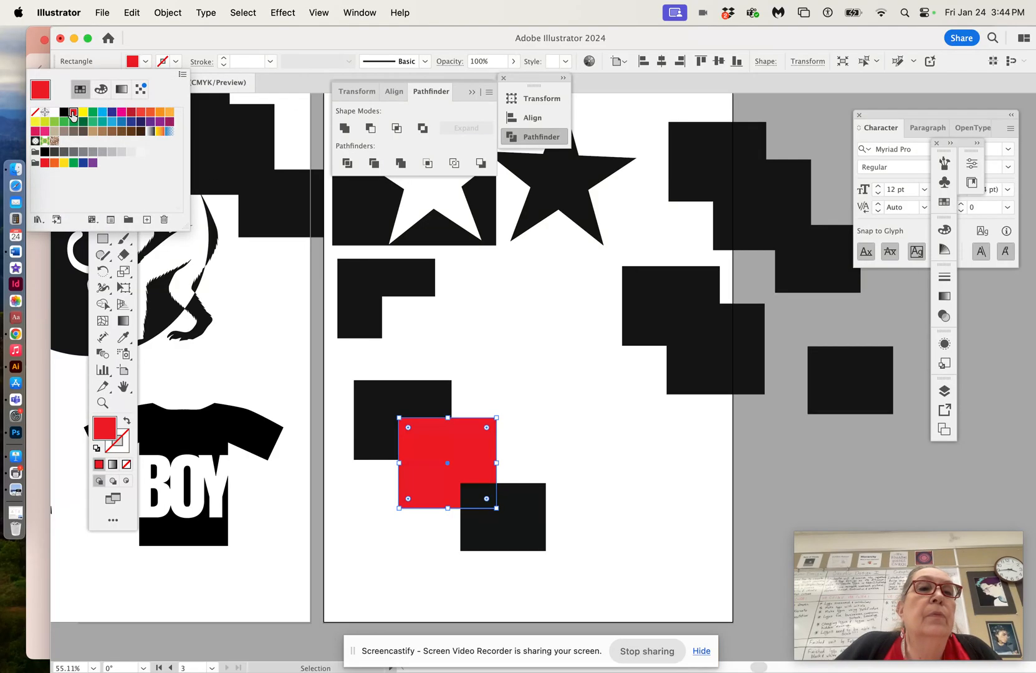
pyautogui.click(533, 330)
pyautogui.click(453, 357)
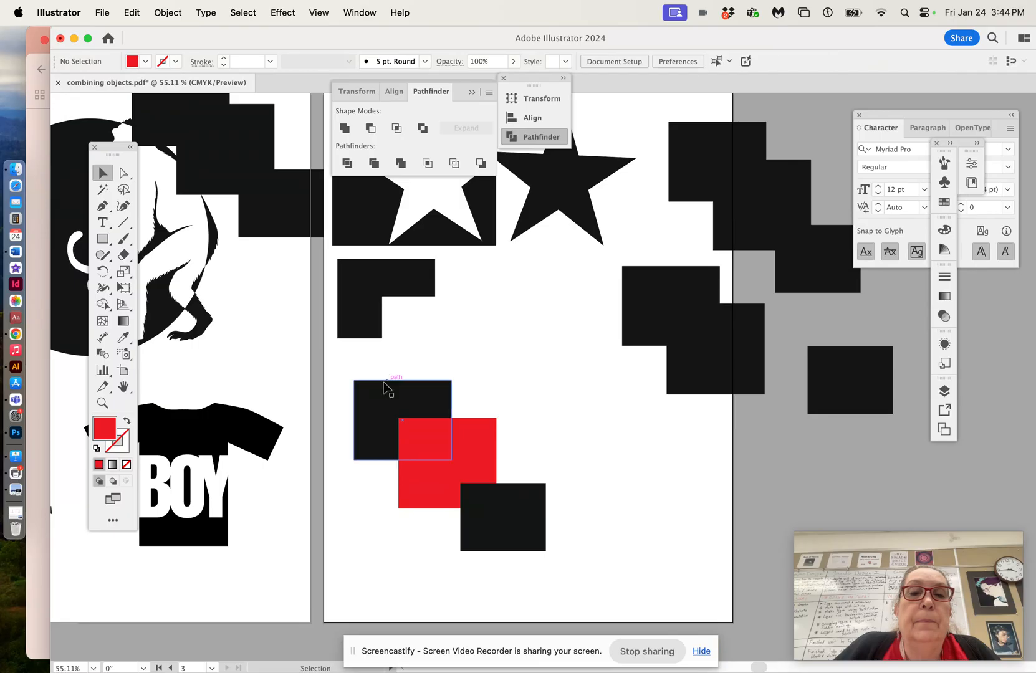
# - Try to apply Intersect to all three overlapping rectangles below the L-shaped piece
pyautogui.moveTo(342, 376); pyautogui.dragTo(536, 546)
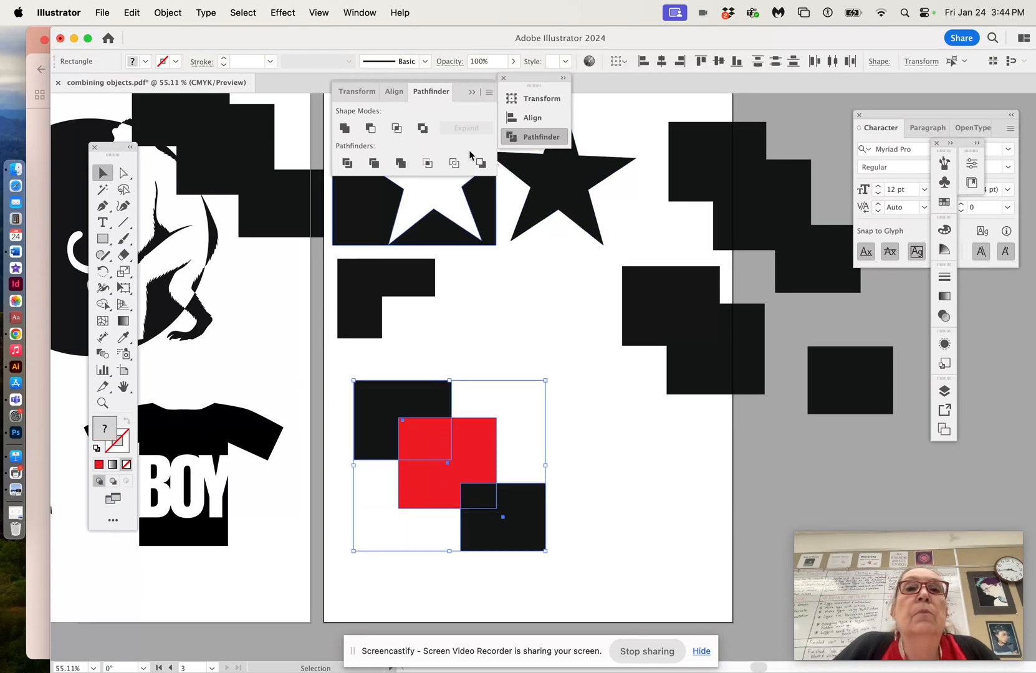
pyautogui.click(398, 131)
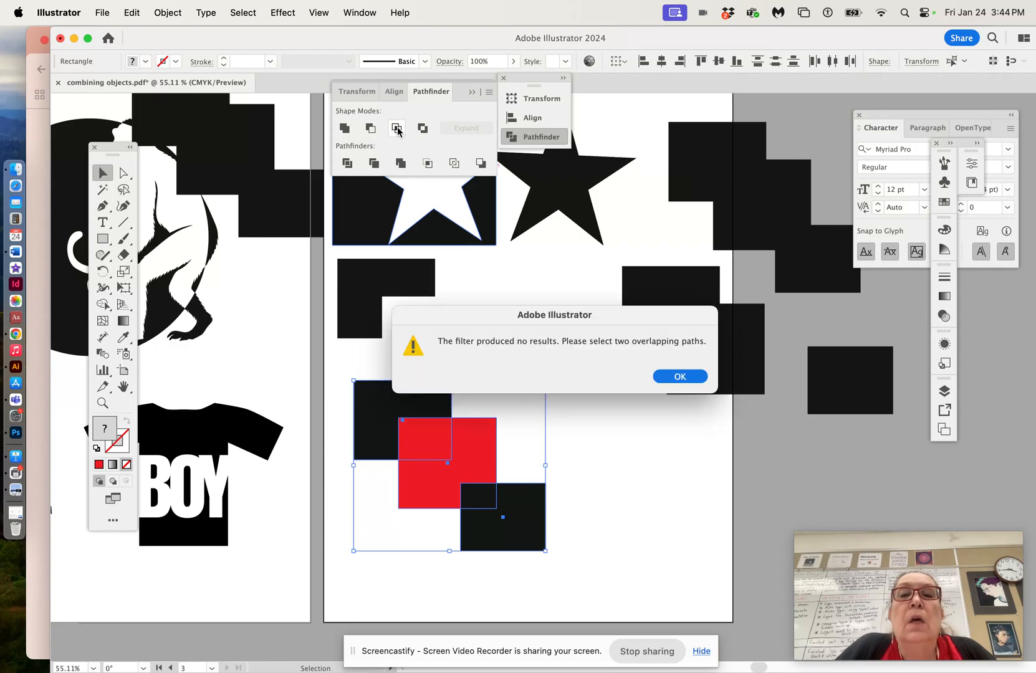
pyautogui.click(669, 383)
pyautogui.click(649, 418)
# - Move the lower black rectangle of the group clear of the red one, toward the artboard's right edge
pyautogui.click(530, 518)
pyautogui.moveTo(523, 515); pyautogui.dragTo(681, 516)
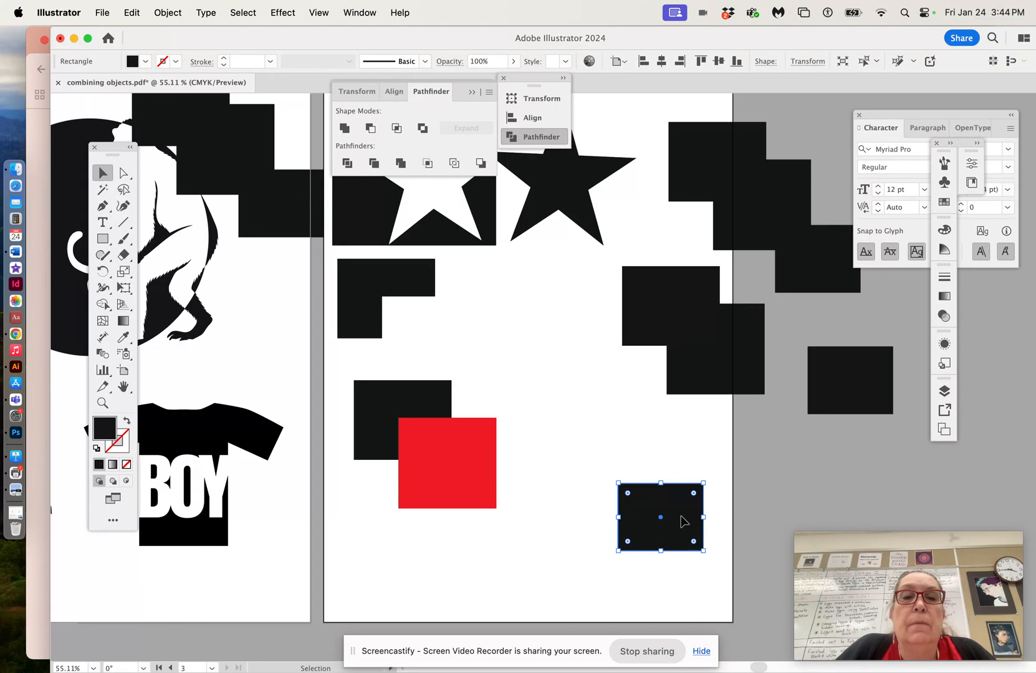
# - Try Intersect on the overlapping black and red rectangles, undo it, and deselect them
pyautogui.moveTo(340, 375); pyautogui.dragTo(486, 478)
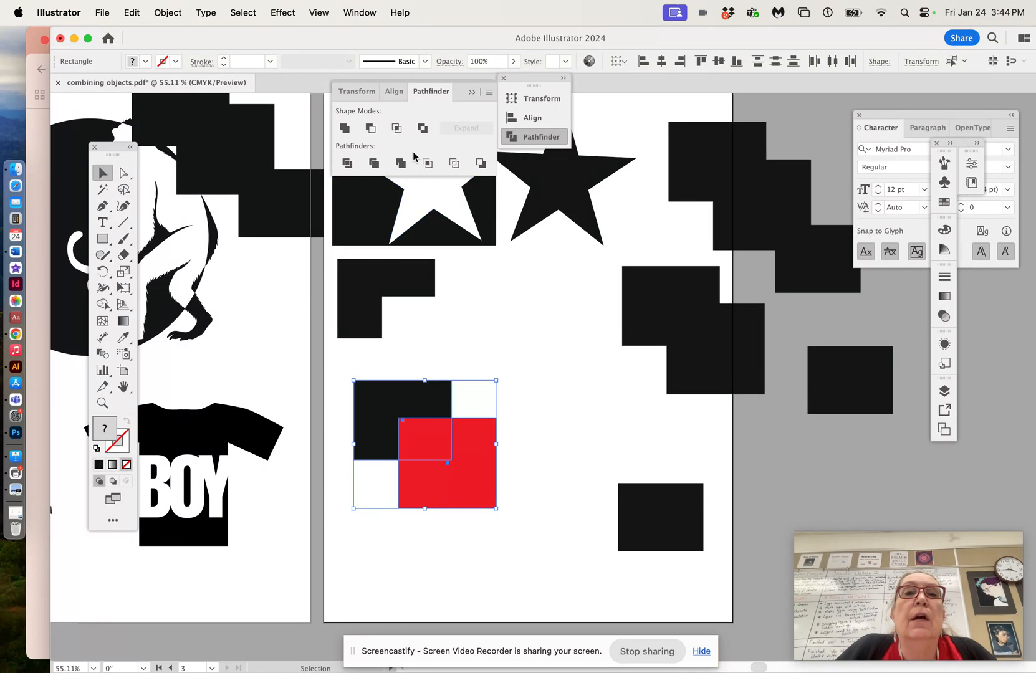
pyautogui.click(397, 128)
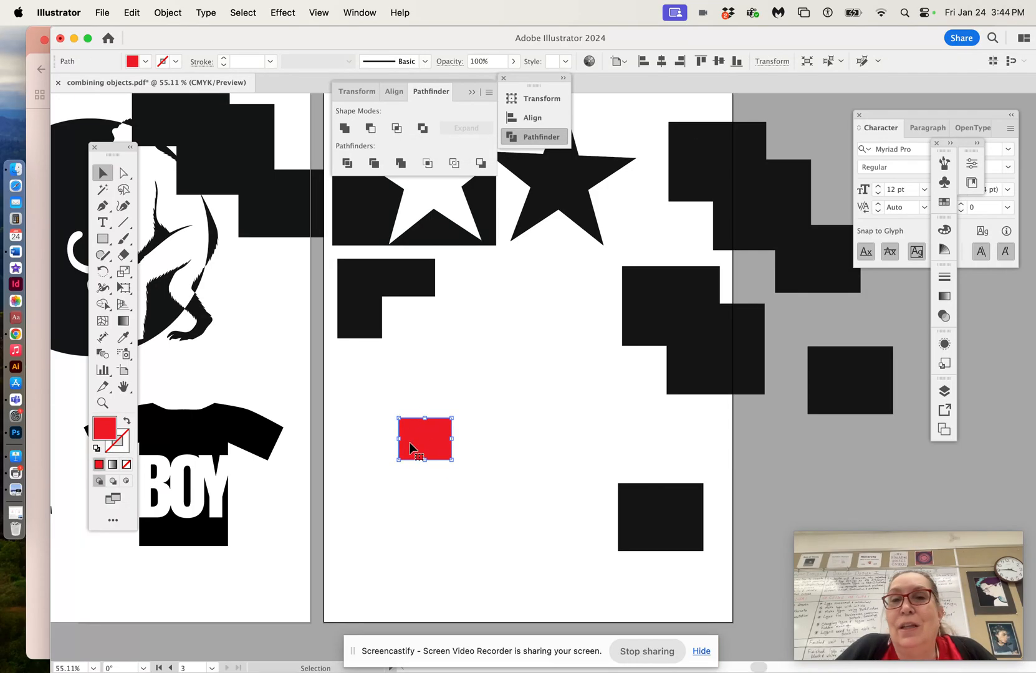
pyautogui.click(132, 14)
pyautogui.click(139, 38)
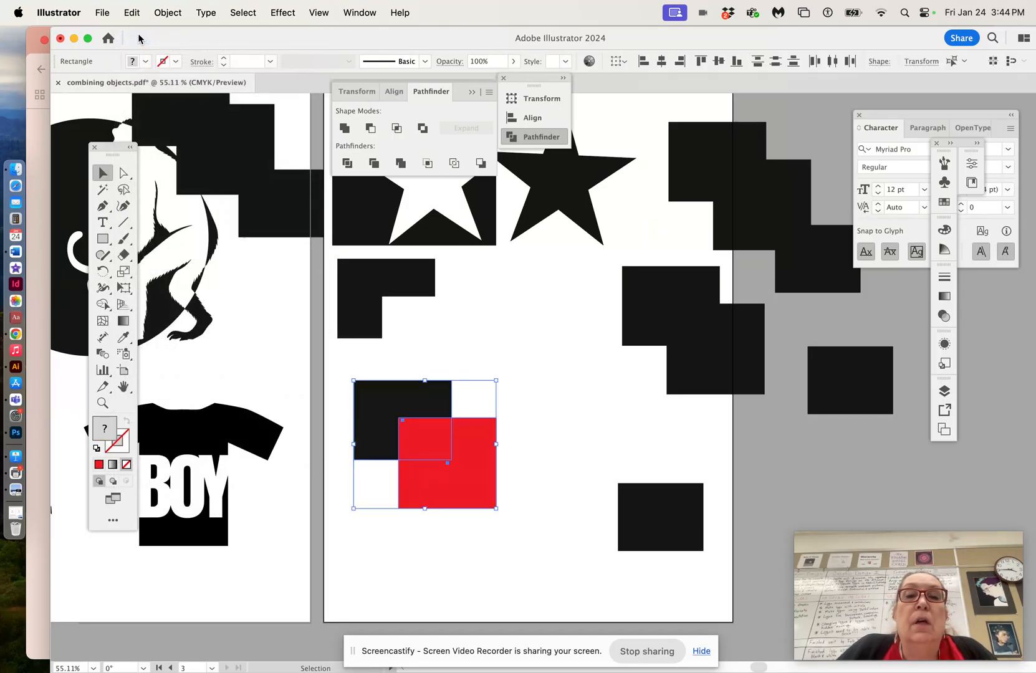
pyautogui.click(503, 311)
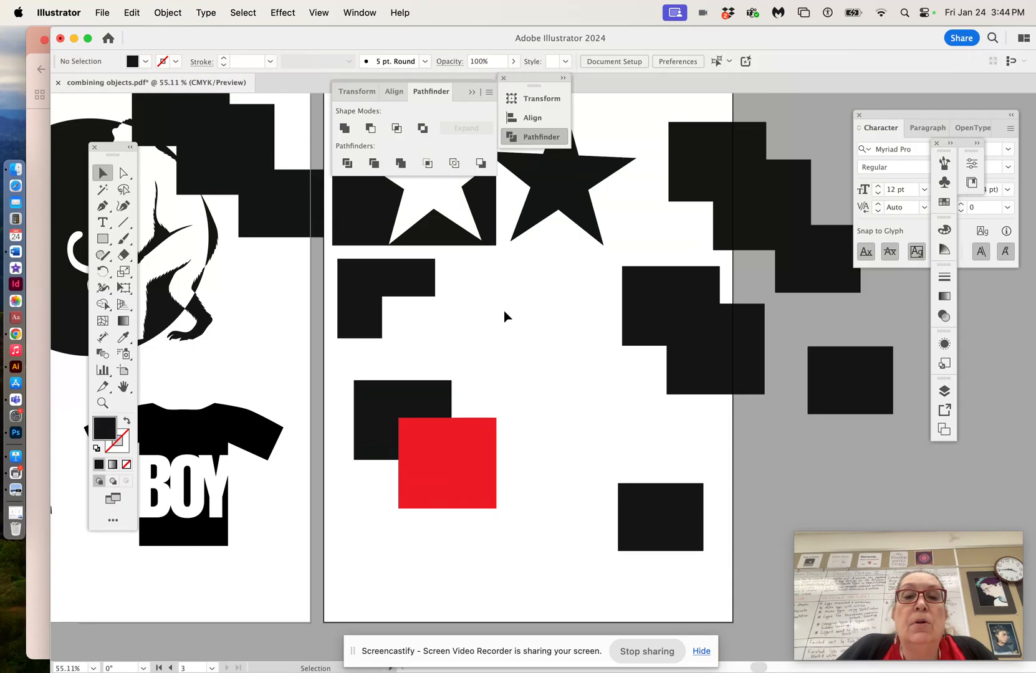
# - Separate the red and black rectangles and lay the black star, rotated counterclockwise, over the black rectangle's lower-right part
pyautogui.moveTo(467, 463); pyautogui.dragTo(573, 401)
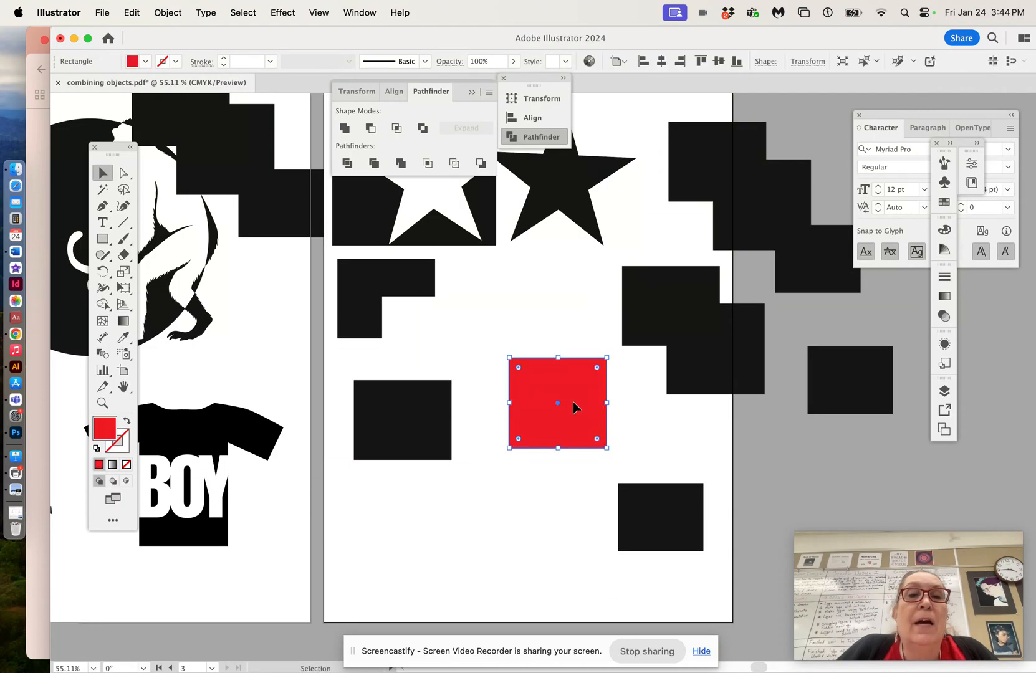
pyautogui.moveTo(433, 419); pyautogui.dragTo(422, 397)
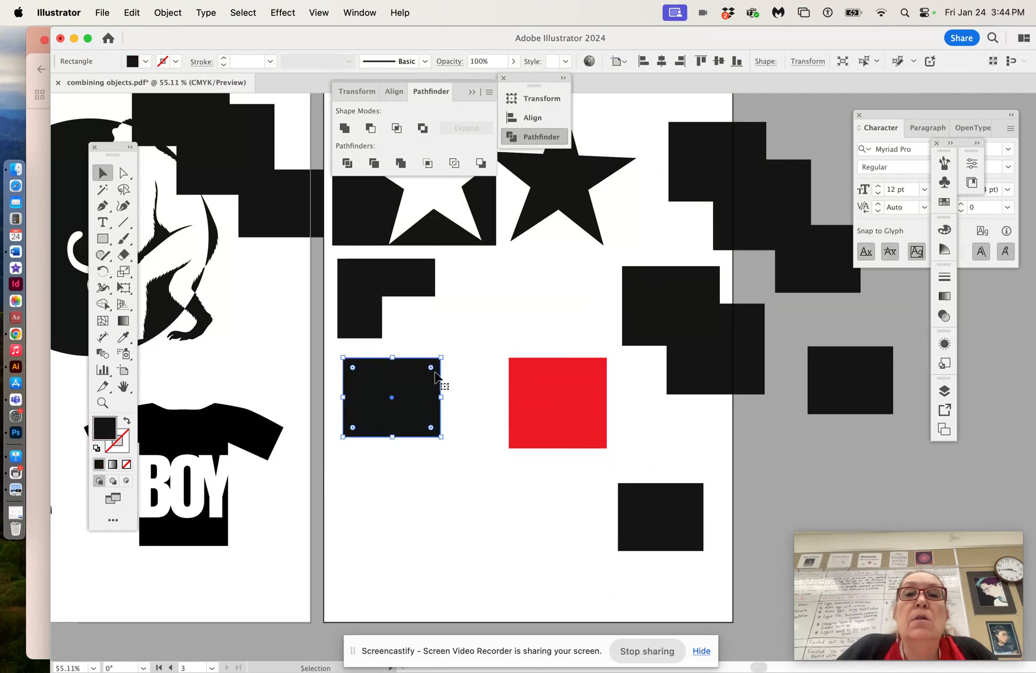
pyautogui.moveTo(553, 200); pyautogui.dragTo(411, 471)
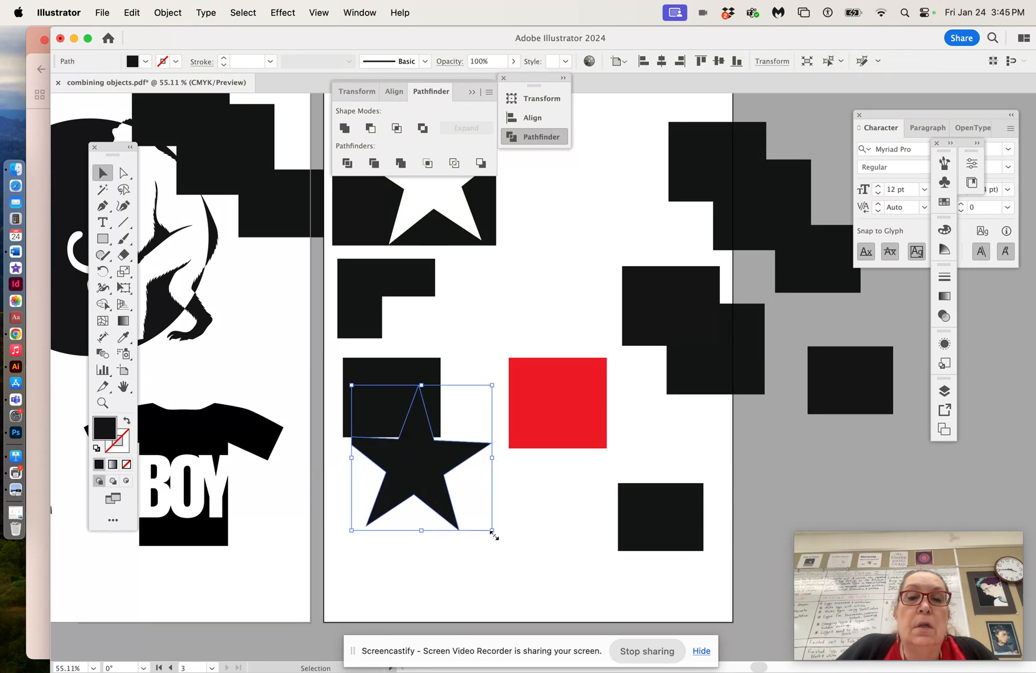
pyautogui.moveTo(497, 535); pyautogui.dragTo(532, 488)
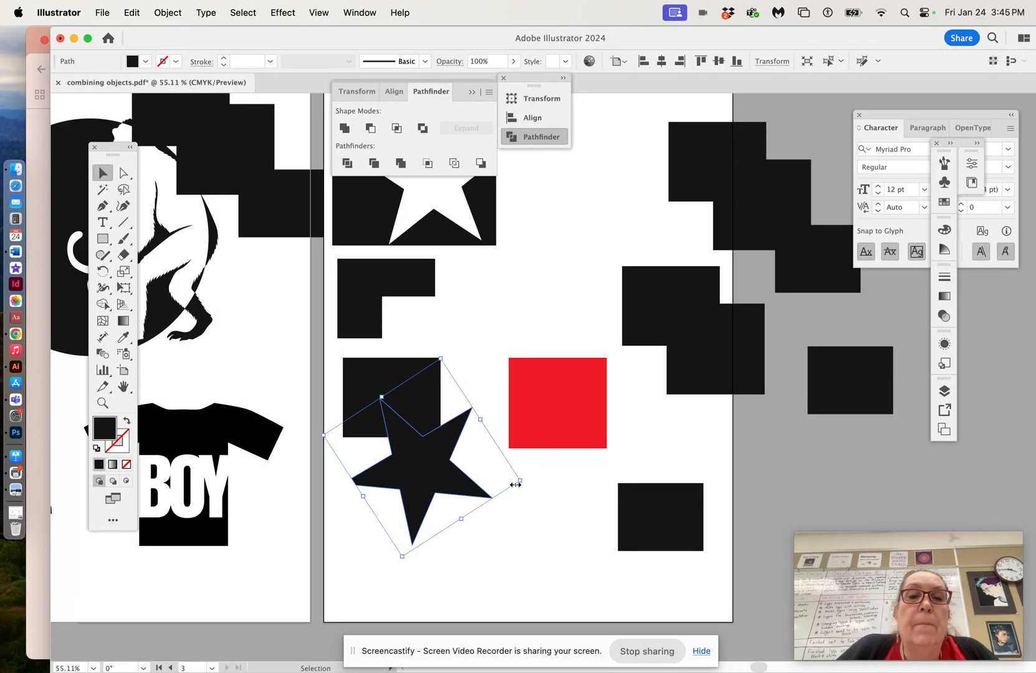
pyautogui.moveTo(440, 486)
pyautogui.mouseDown()
pyautogui.moveTo(432, 470)
pyautogui.moveTo(453, 469)
pyautogui.moveTo(436, 467)
pyautogui.mouseUp()
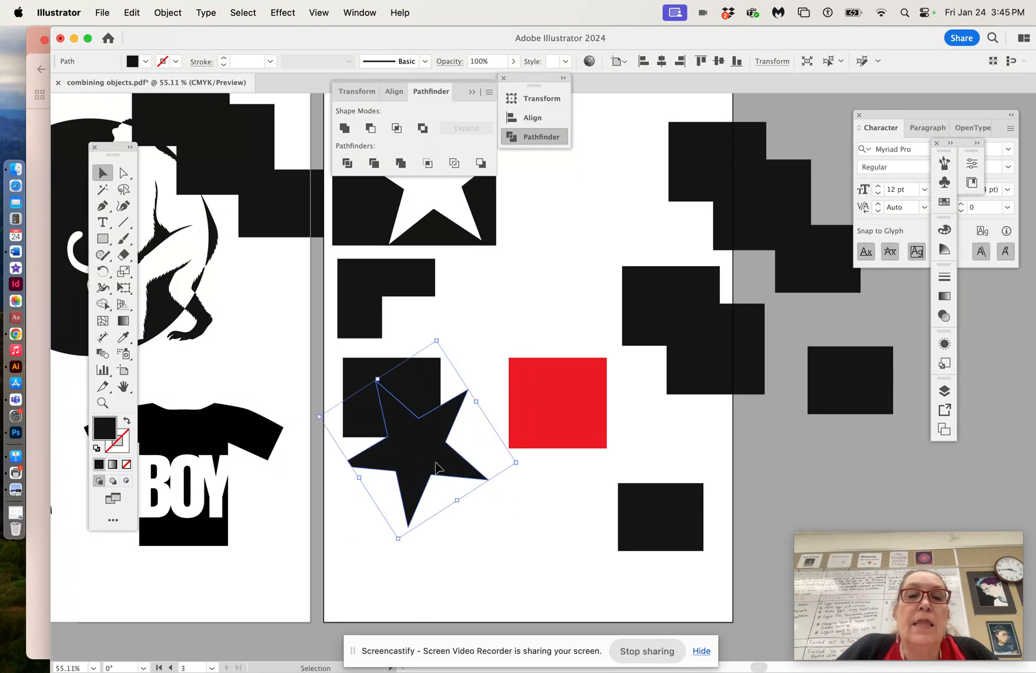
# - Apply Intersect to the black rectangle and rotated star, and move the remaining piece up beside the star design
pyautogui.click(502, 508)
pyautogui.moveTo(333, 372); pyautogui.dragTo(352, 464)
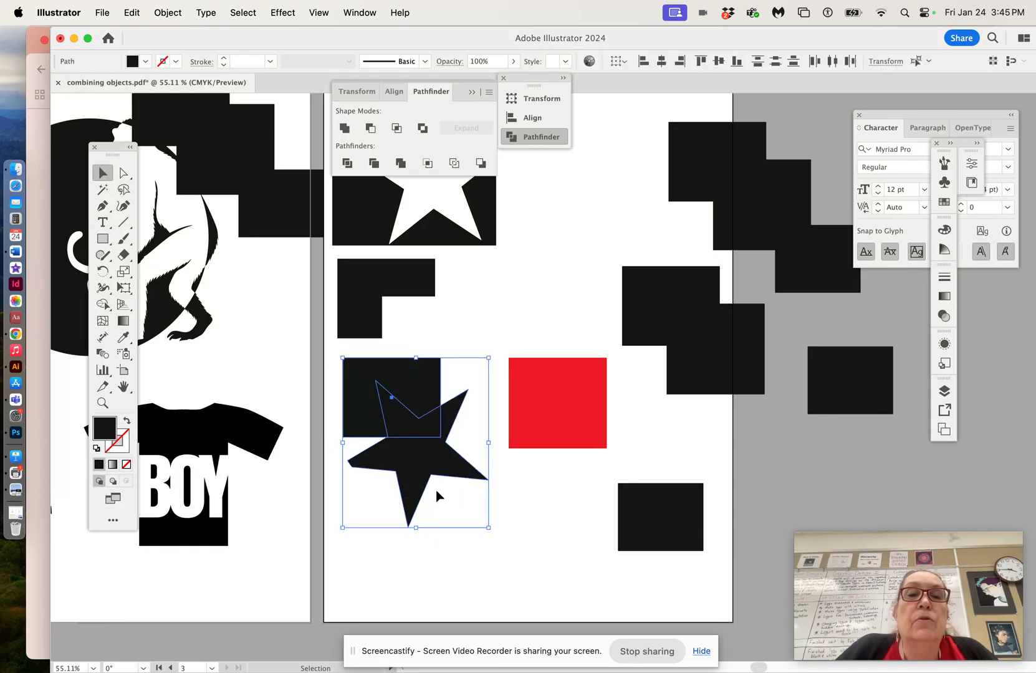
pyautogui.click(397, 128)
pyautogui.click(527, 268)
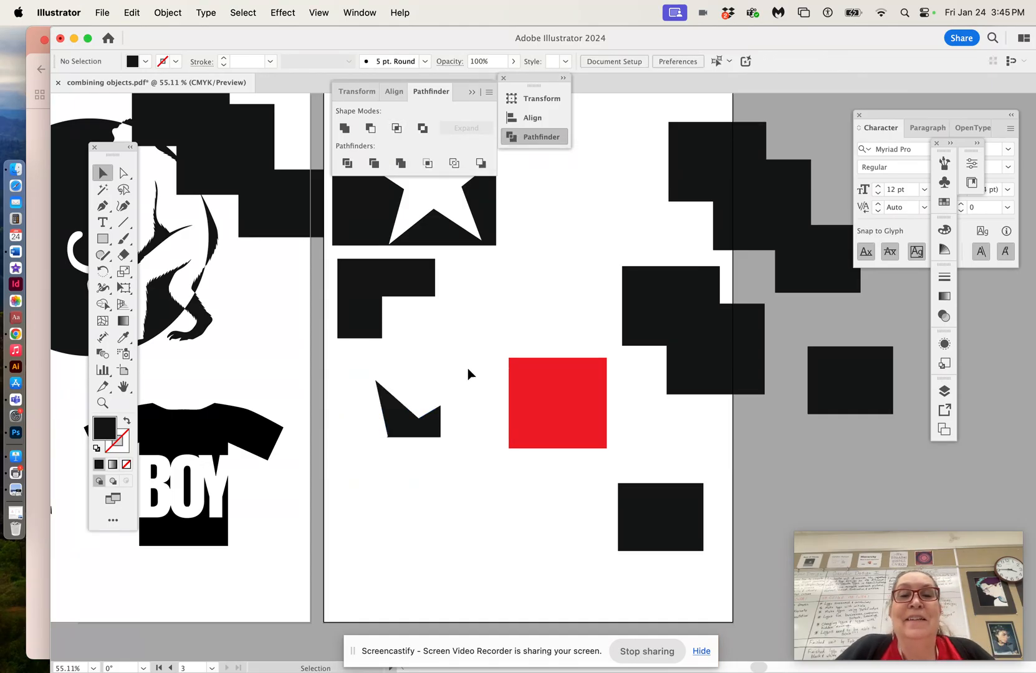
pyautogui.moveTo(416, 434); pyautogui.dragTo(601, 194)
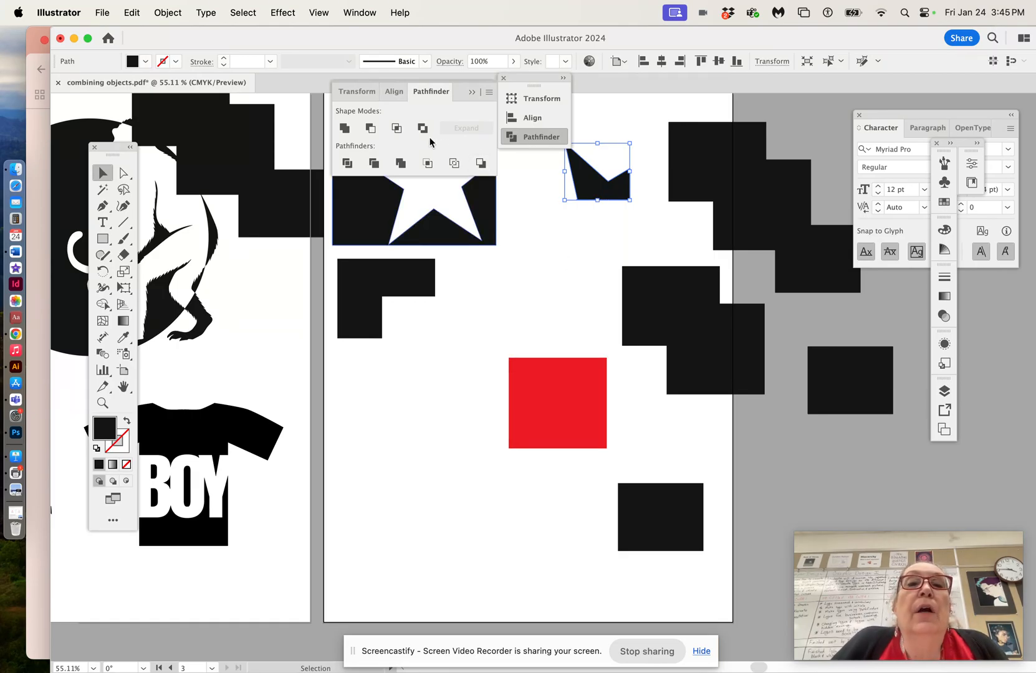
# - Arrange the red rectangle with a black rectangle overlapping its upper-left corner and another overlapping its lower-right corner
pyautogui.moveTo(546, 389); pyautogui.dragTo(479, 462)
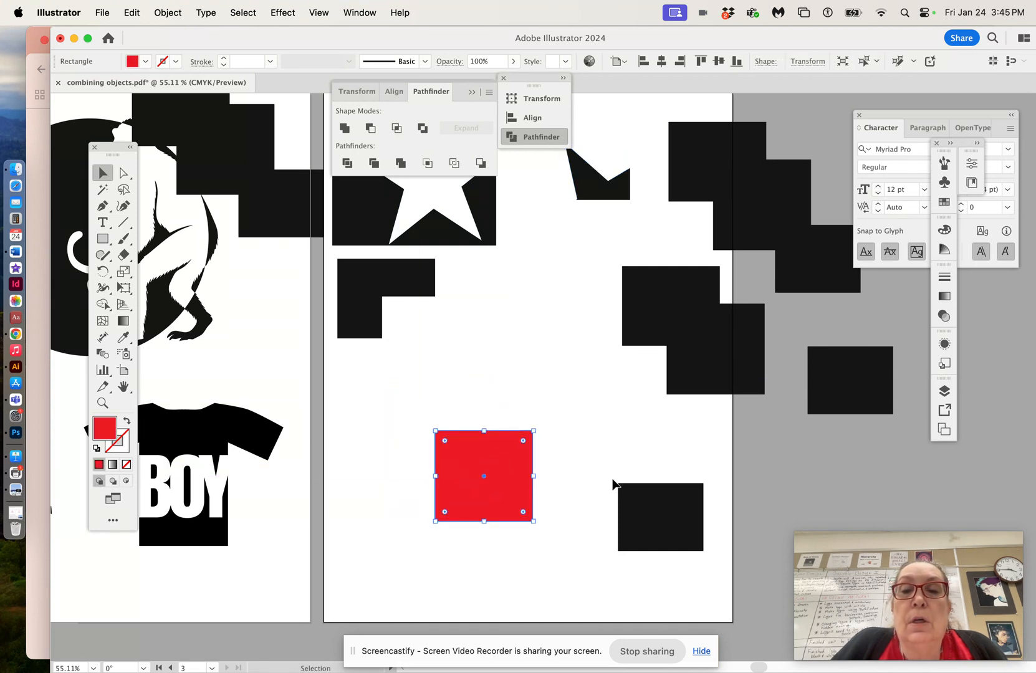
pyautogui.moveTo(637, 506); pyautogui.dragTo(403, 419)
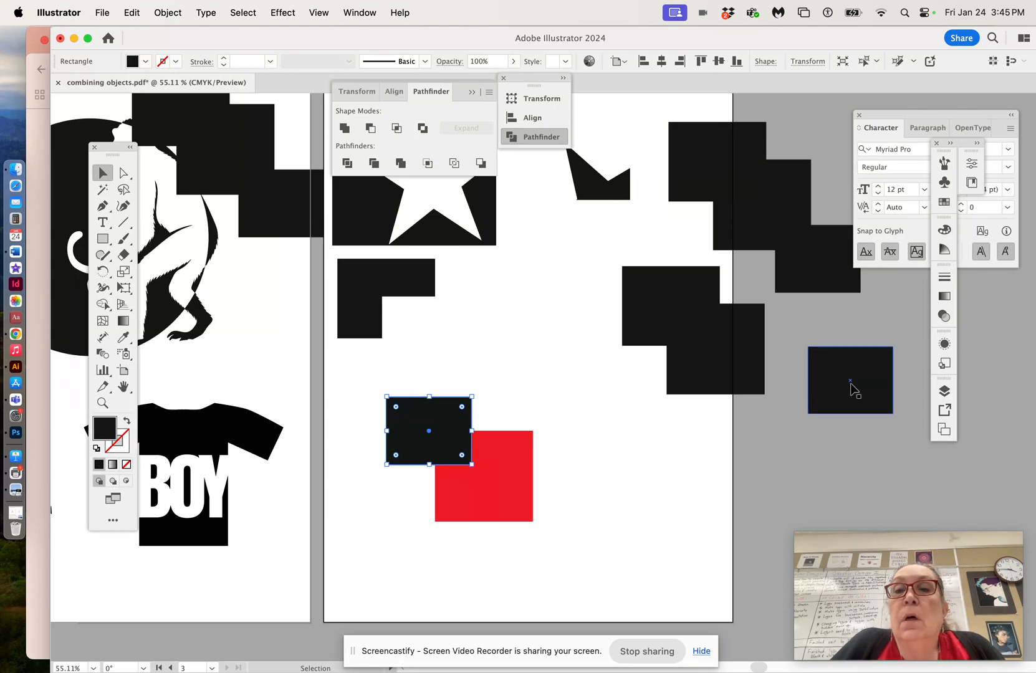
pyautogui.moveTo(716, 360); pyautogui.dragTo(551, 531)
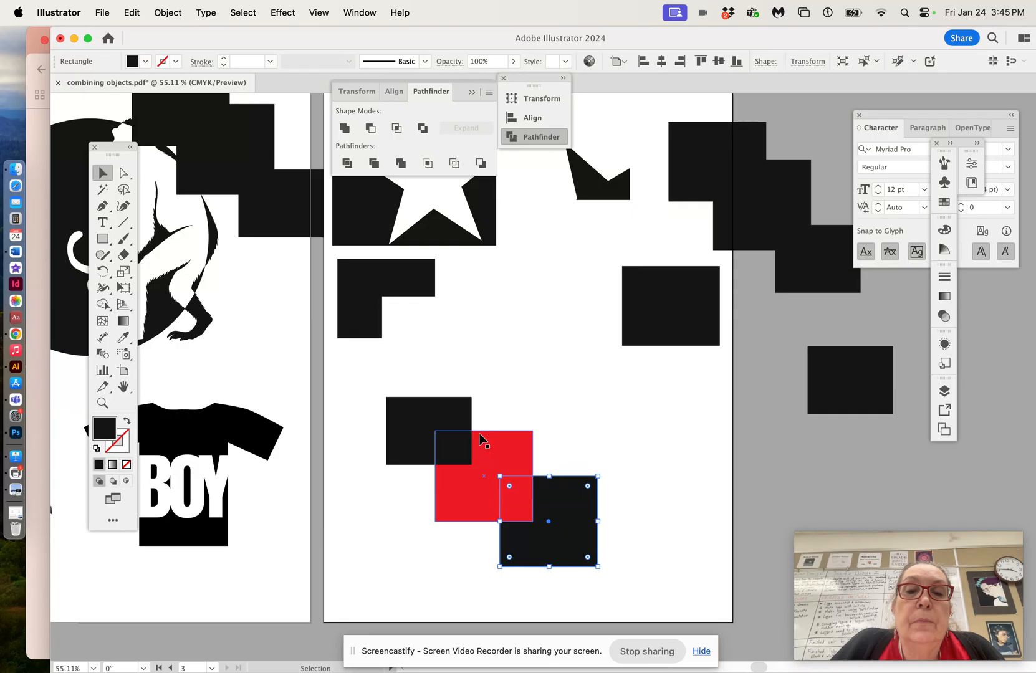
# - Apply Exclude to the three overlapping black, red and black rectangles
pyautogui.moveTo(420, 426); pyautogui.dragTo(614, 571)
pyautogui.click(521, 380)
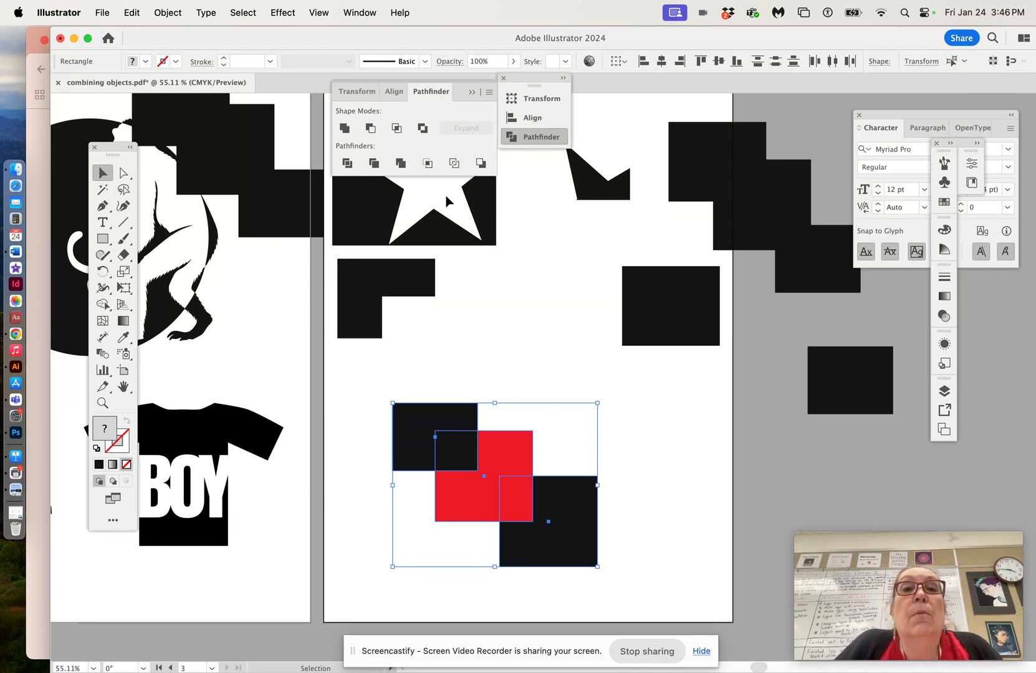
pyautogui.click(424, 129)
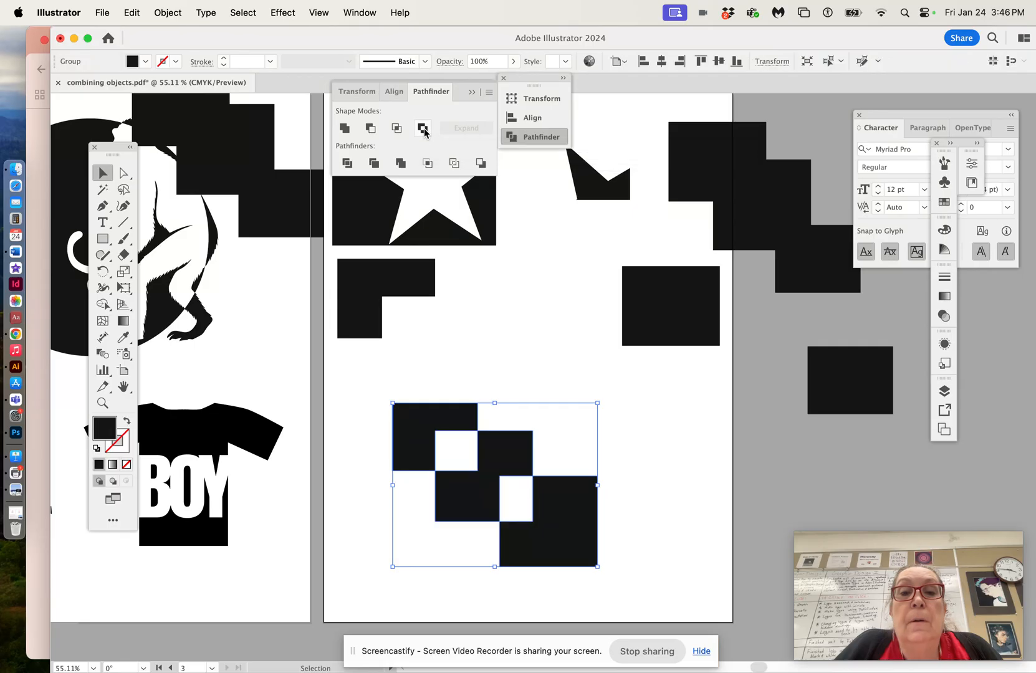
pyautogui.click(509, 326)
# - Rotate the excluded shape until it runs vertically, and place it beside the L-shaped piece with the small intersected piece above it
pyautogui.moveTo(519, 455); pyautogui.dragTo(533, 434)
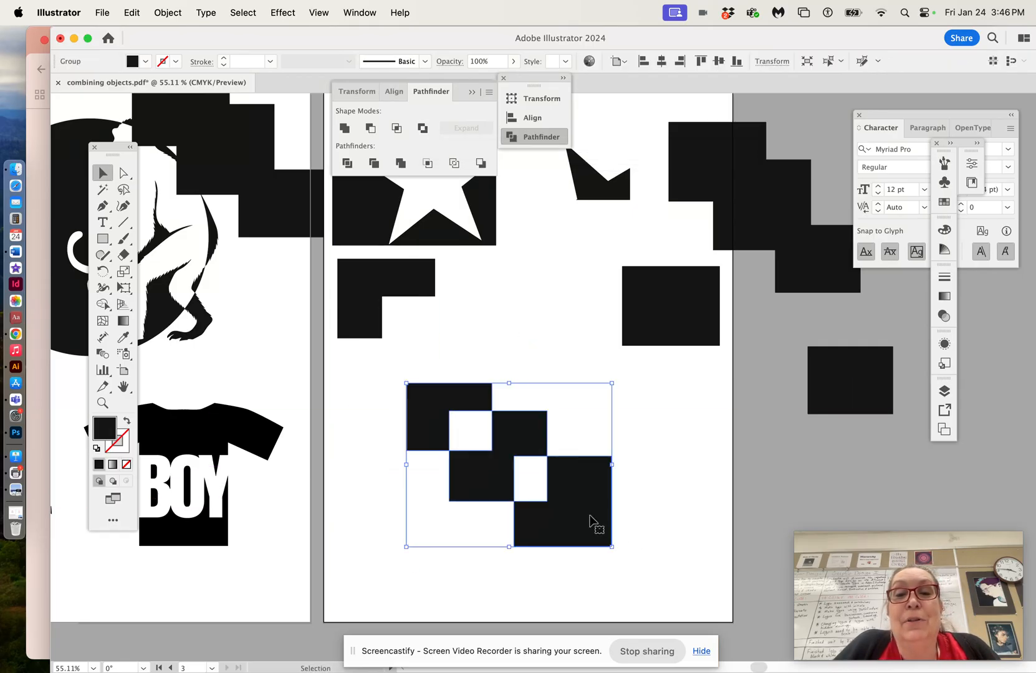
pyautogui.moveTo(618, 551); pyautogui.dragTo(508, 604)
pyautogui.moveTo(504, 551); pyautogui.dragTo(558, 378)
pyautogui.click(613, 195)
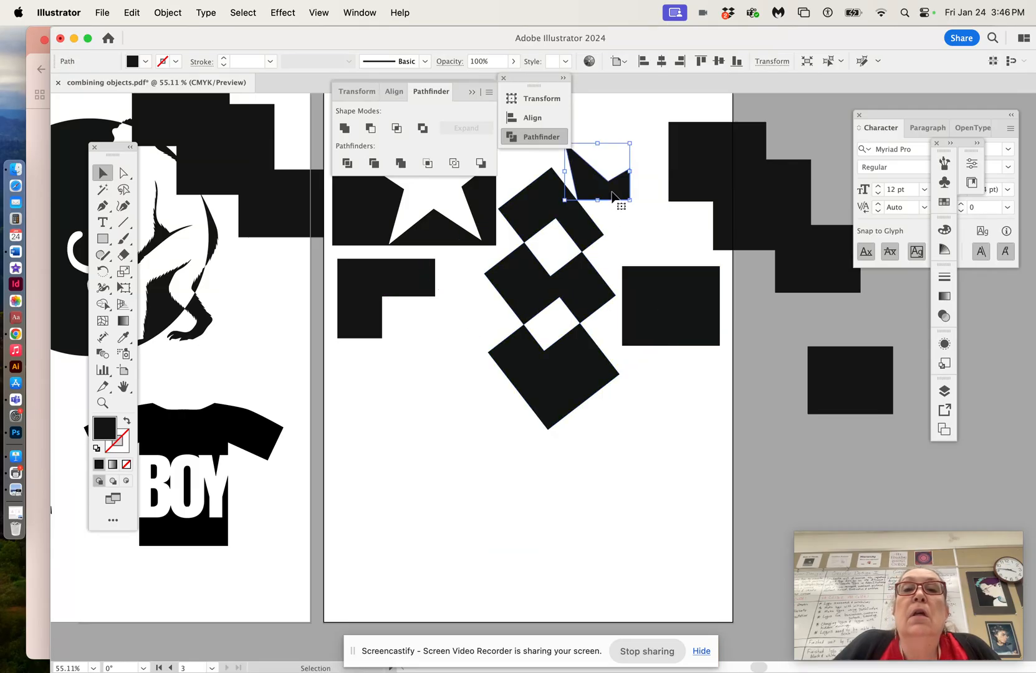
pyautogui.moveTo(613, 195); pyautogui.dragTo(631, 151)
pyautogui.moveTo(566, 198); pyautogui.dragTo(575, 162)
pyautogui.click(687, 386)
# - Move the single black rectangle to the lower middle of the artboard and draw a small five-pointed star above and left of it
pyautogui.moveTo(680, 325); pyautogui.dragTo(424, 438)
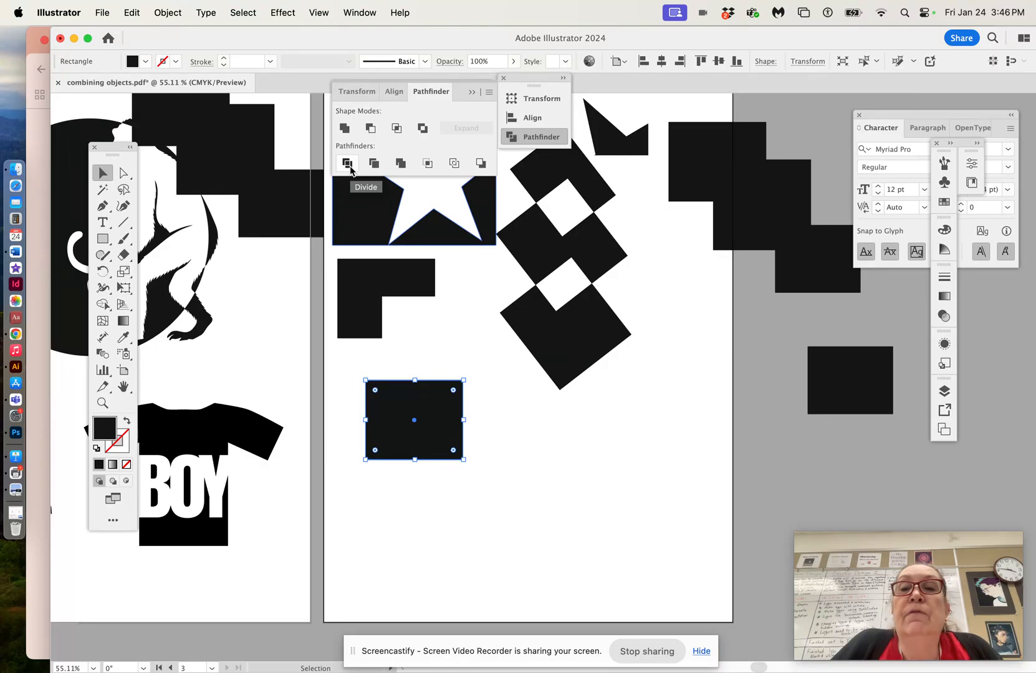
pyautogui.moveTo(423, 433); pyautogui.dragTo(526, 519)
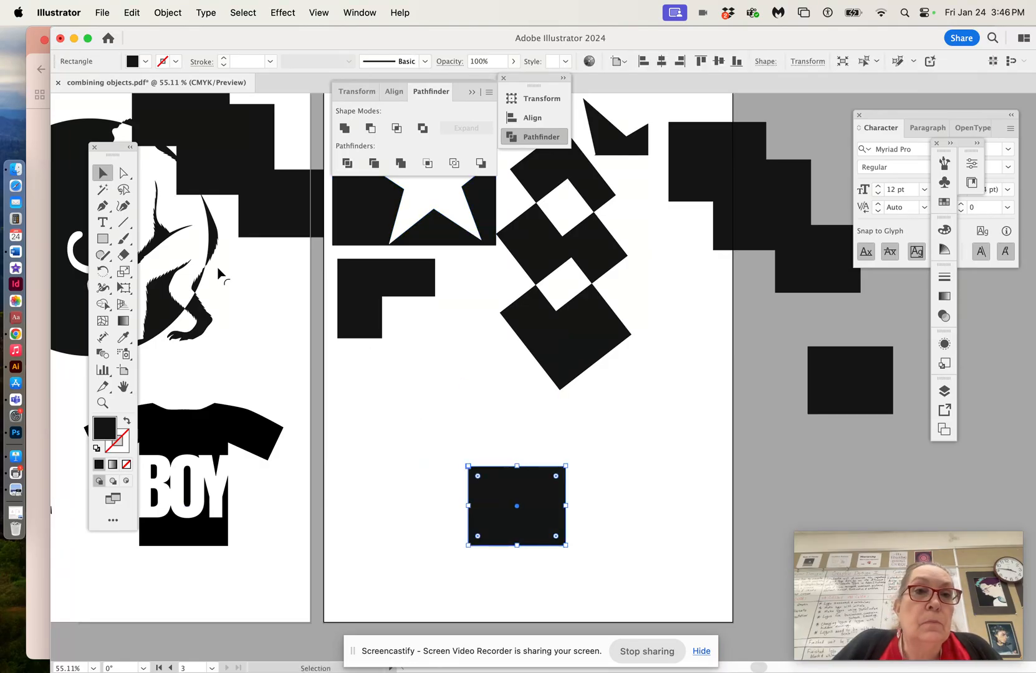
pyautogui.click(104, 239)
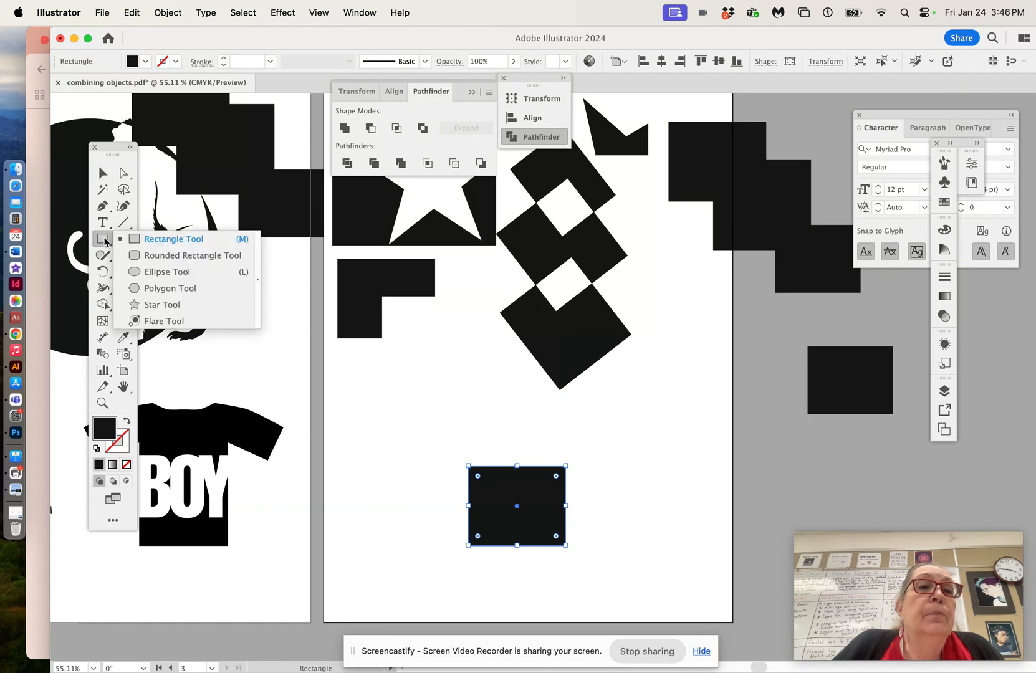
pyautogui.click(153, 305)
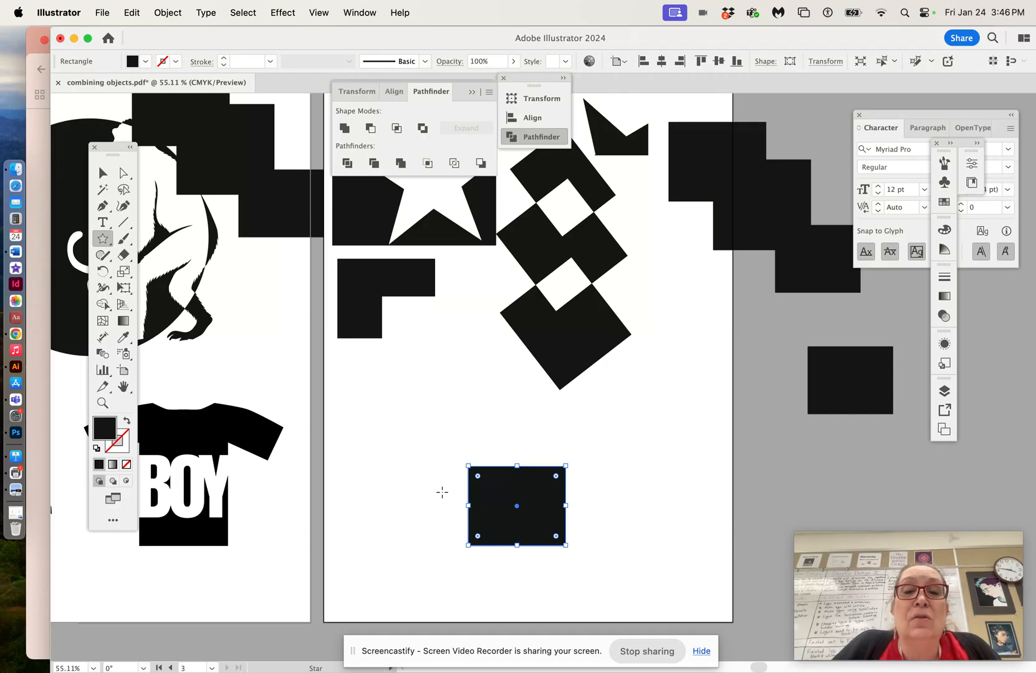
pyautogui.moveTo(417, 402); pyautogui.dragTo(444, 439)
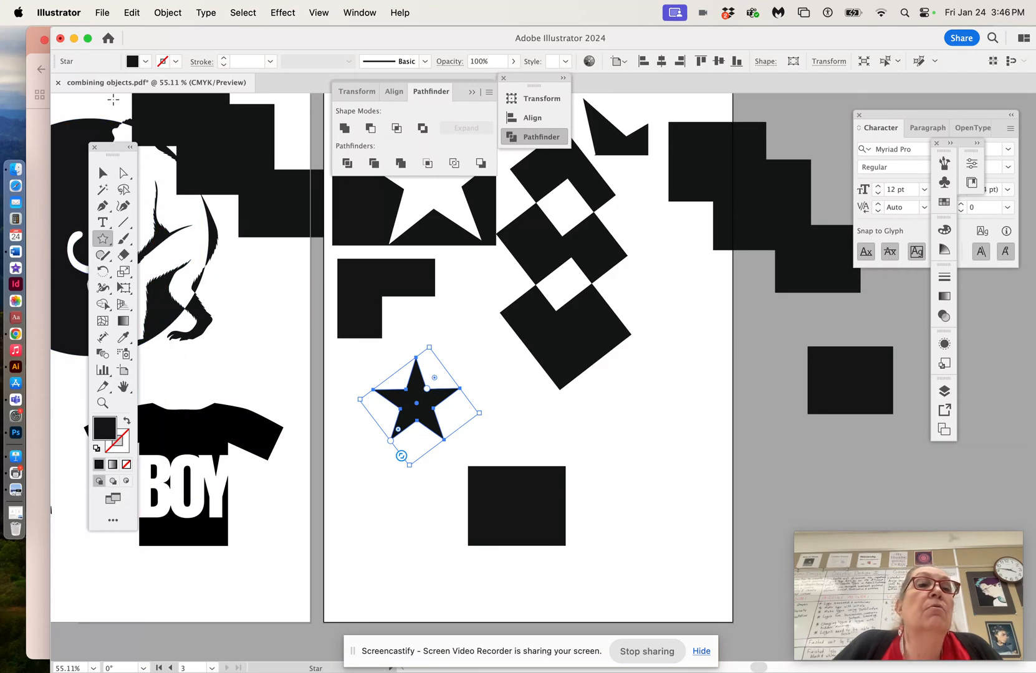
# - Fill the new star with CMYK Red and center it over the black rectangle
pyautogui.click(144, 62)
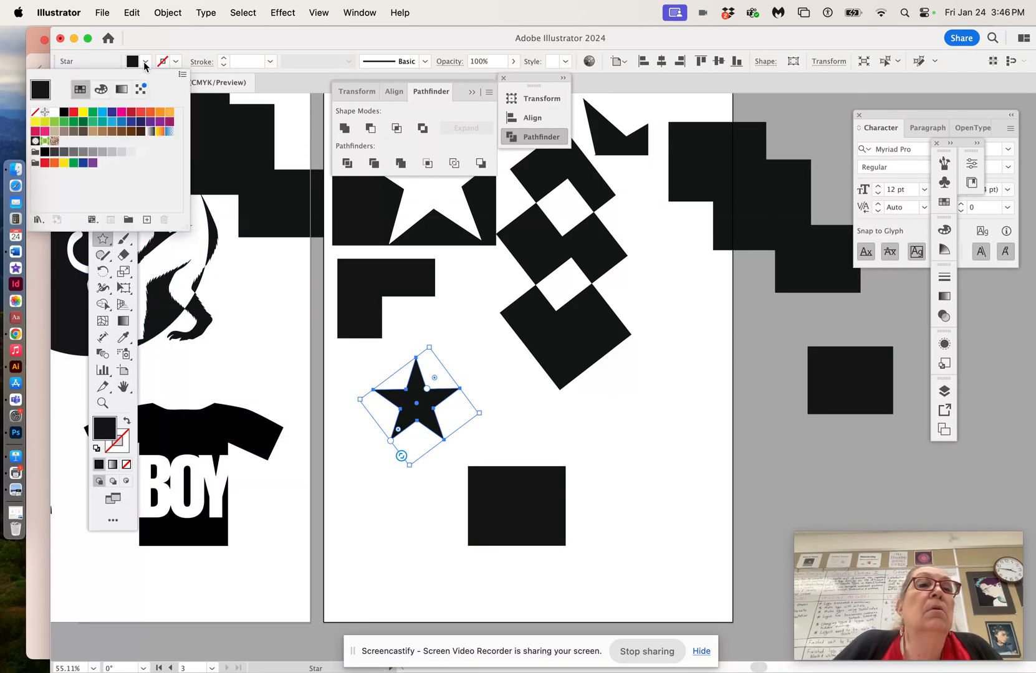
pyautogui.click(73, 113)
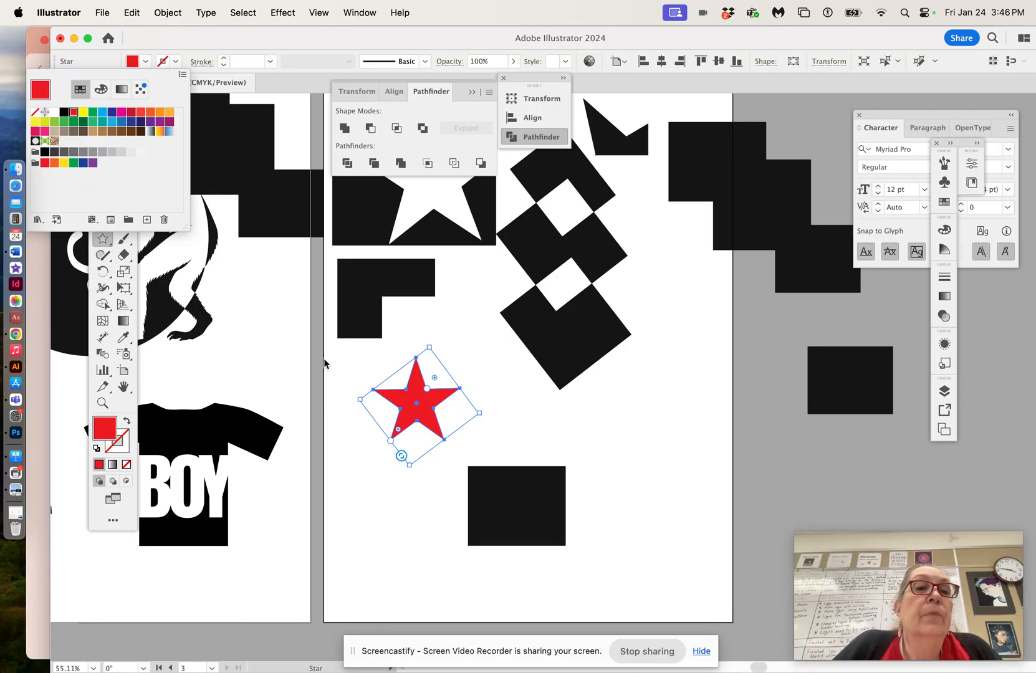
pyautogui.click(100, 176)
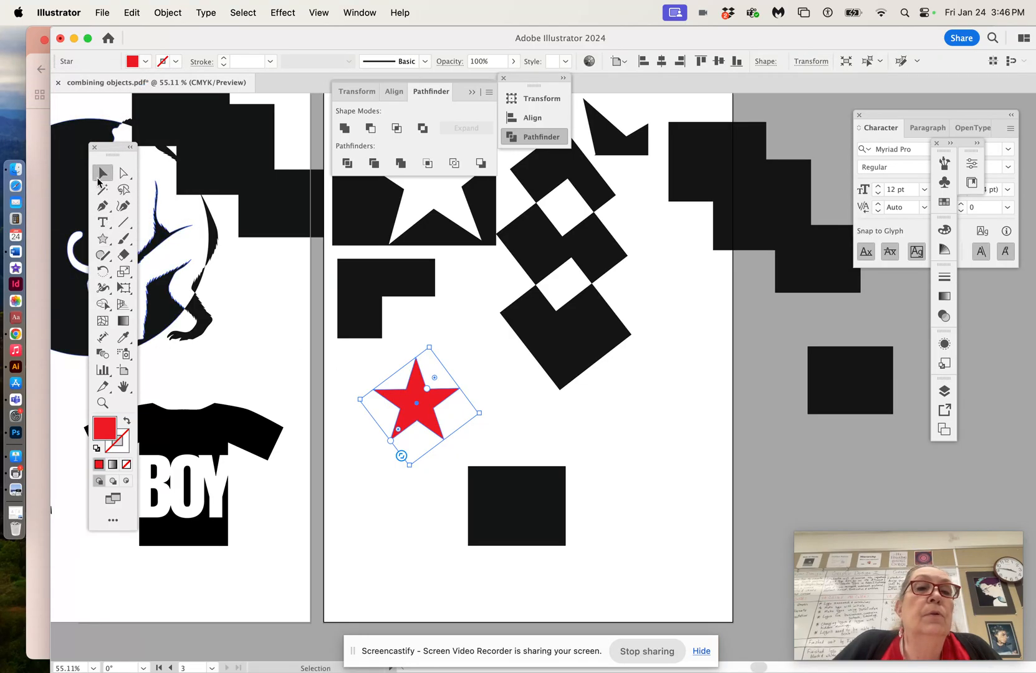
pyautogui.moveTo(420, 399); pyautogui.dragTo(522, 503)
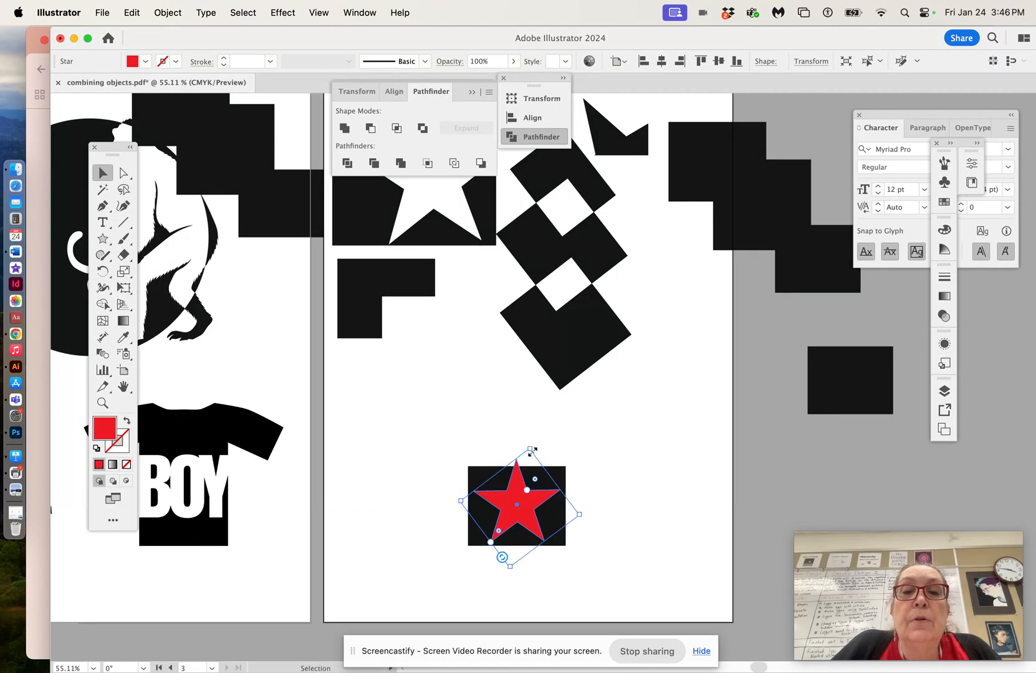
# - Enlarge the red star until its points extend past the black rectangle's edges, and recenter it over the rectangle
pyautogui.moveTo(531, 450); pyautogui.dragTo(528, 420)
pyautogui.moveTo(461, 503); pyautogui.dragTo(436, 501)
pyautogui.moveTo(514, 499)
pyautogui.mouseDown()
pyautogui.moveTo(523, 510)
pyautogui.moveTo(474, 453)
pyautogui.moveTo(522, 503)
pyautogui.mouseUp()
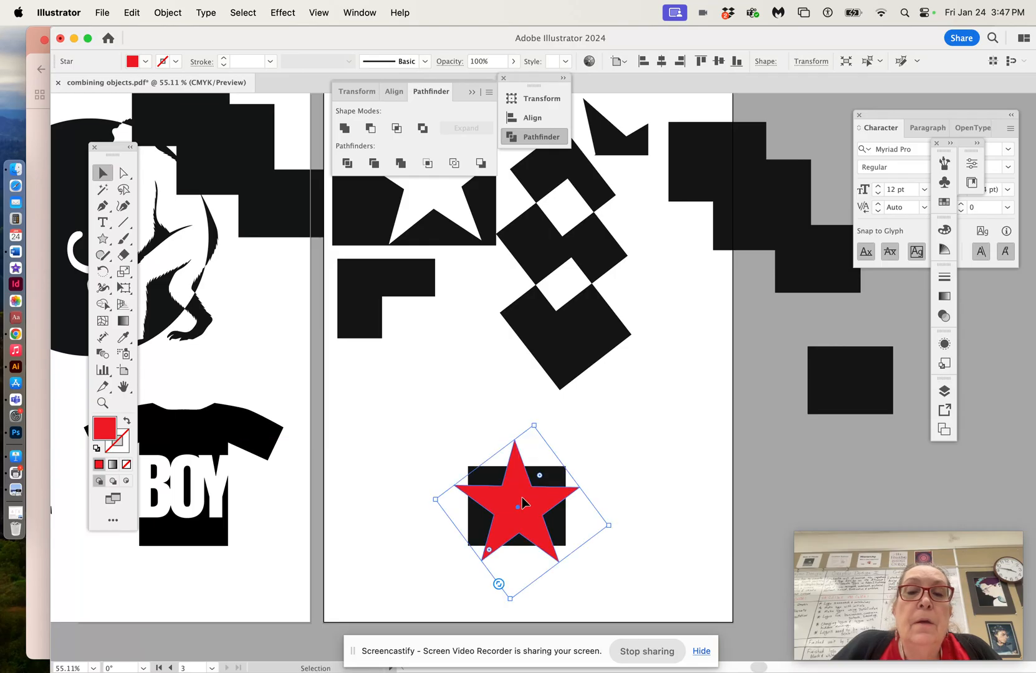
pyautogui.moveTo(575, 555); pyautogui.dragTo(592, 575)
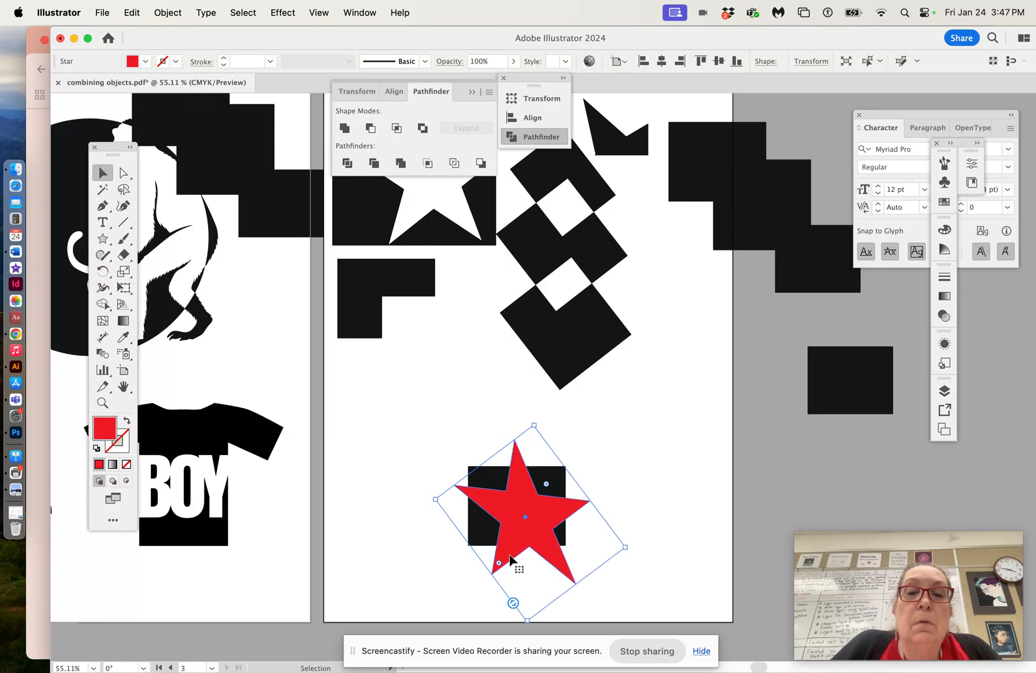
pyautogui.moveTo(479, 558); pyautogui.dragTo(446, 573)
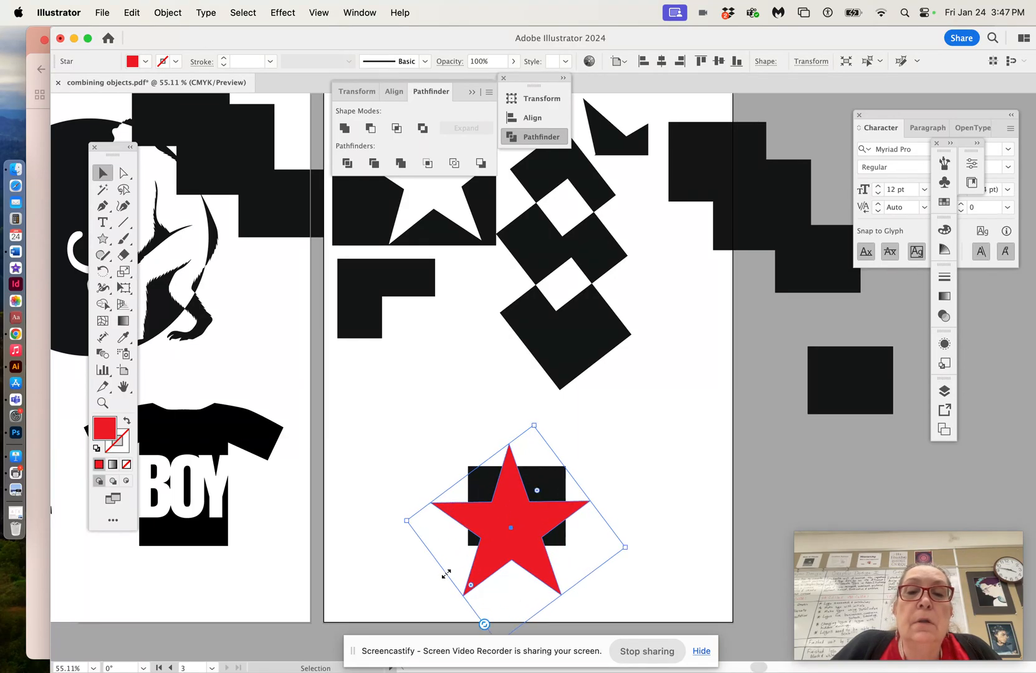
pyautogui.moveTo(509, 540); pyautogui.dragTo(514, 527)
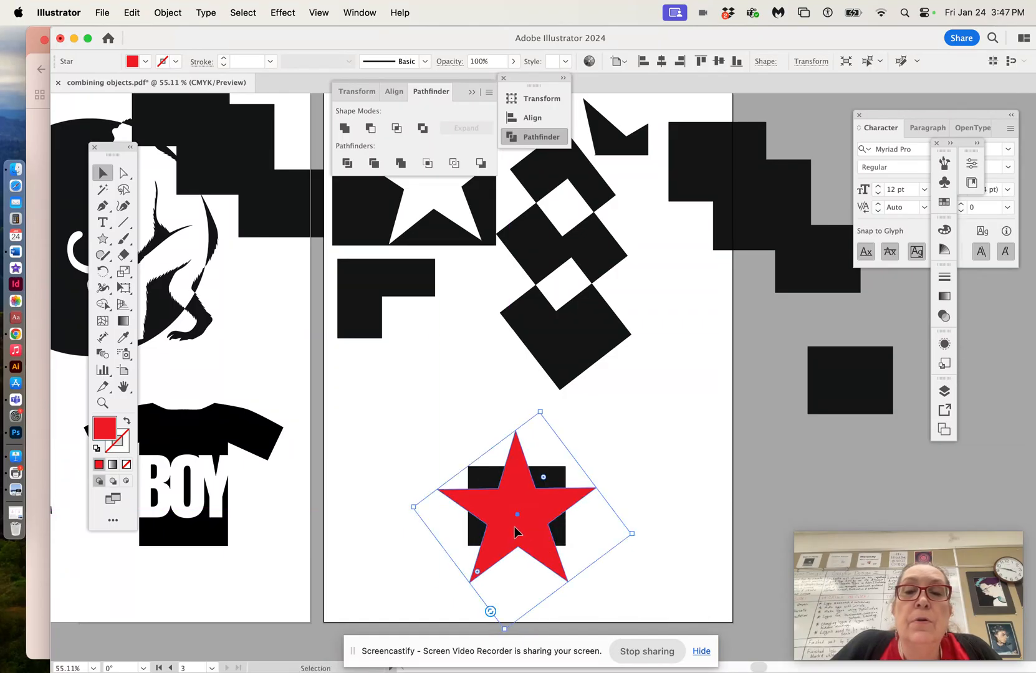
# - Divide the red star and black rectangle with the Divide pathfinder, and ungroup the resulting pieces
pyautogui.click(661, 460)
pyautogui.moveTo(439, 435); pyautogui.dragTo(599, 581)
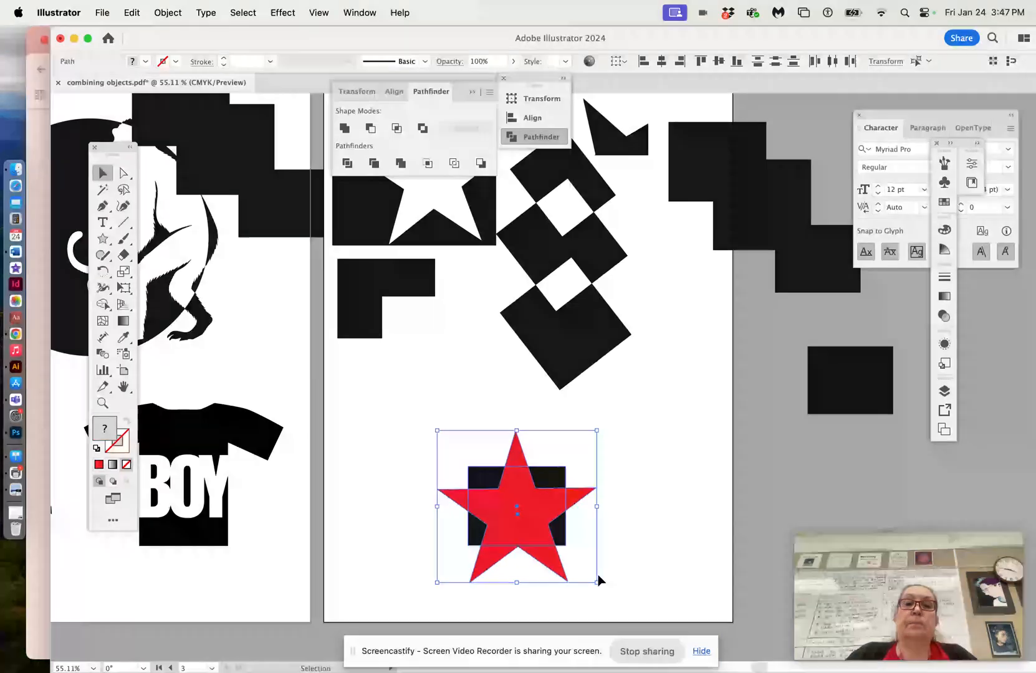
pyautogui.click(348, 164)
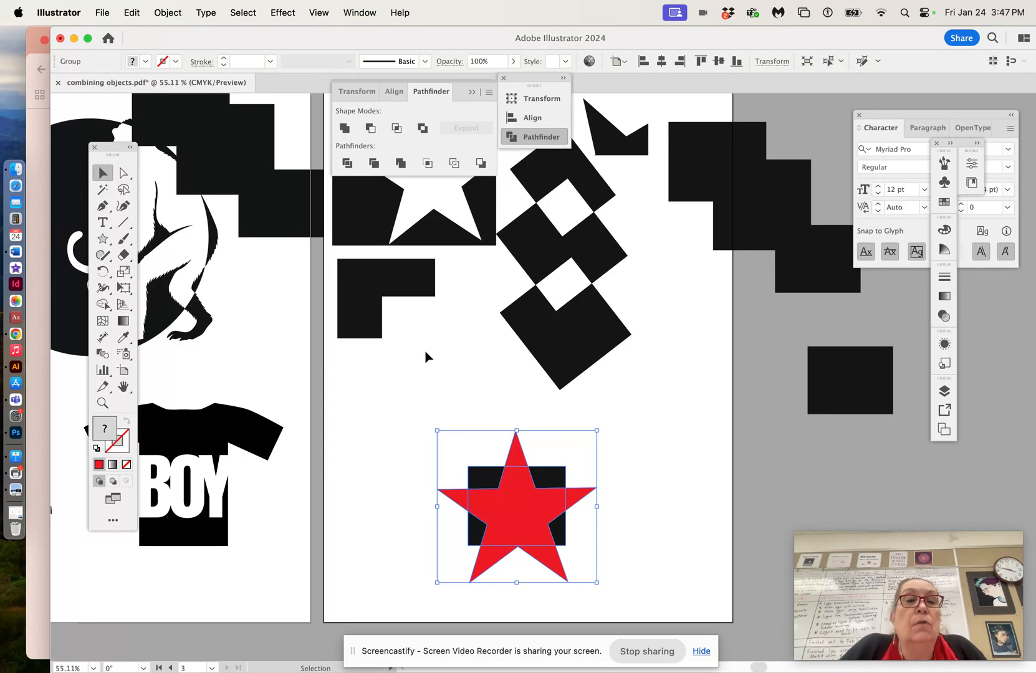
pyautogui.click(169, 13)
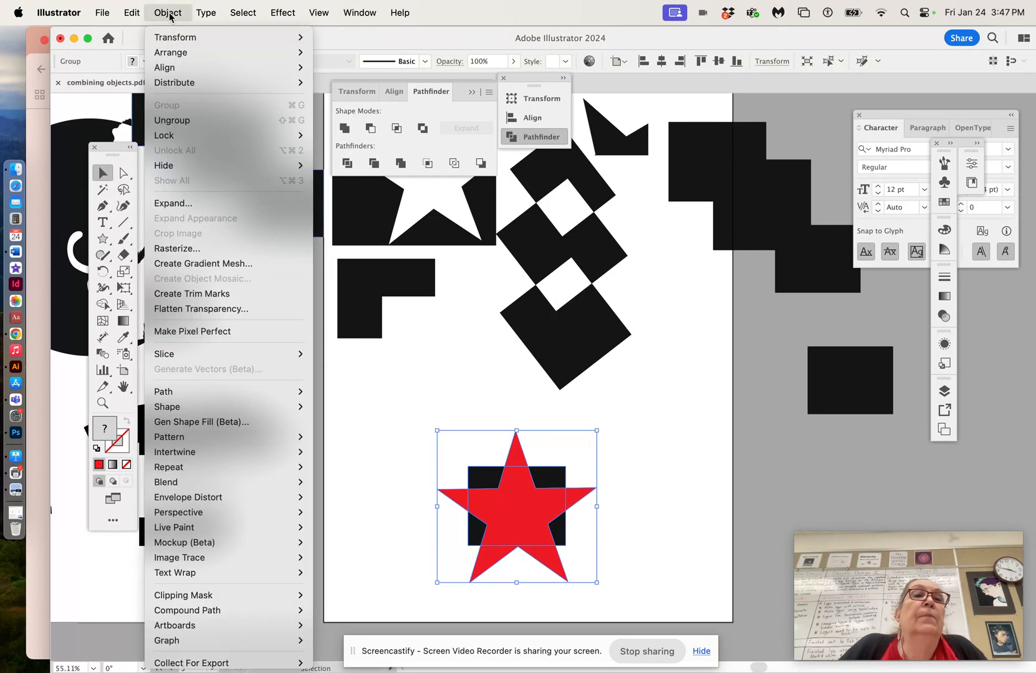
pyautogui.click(187, 121)
pyautogui.click(407, 409)
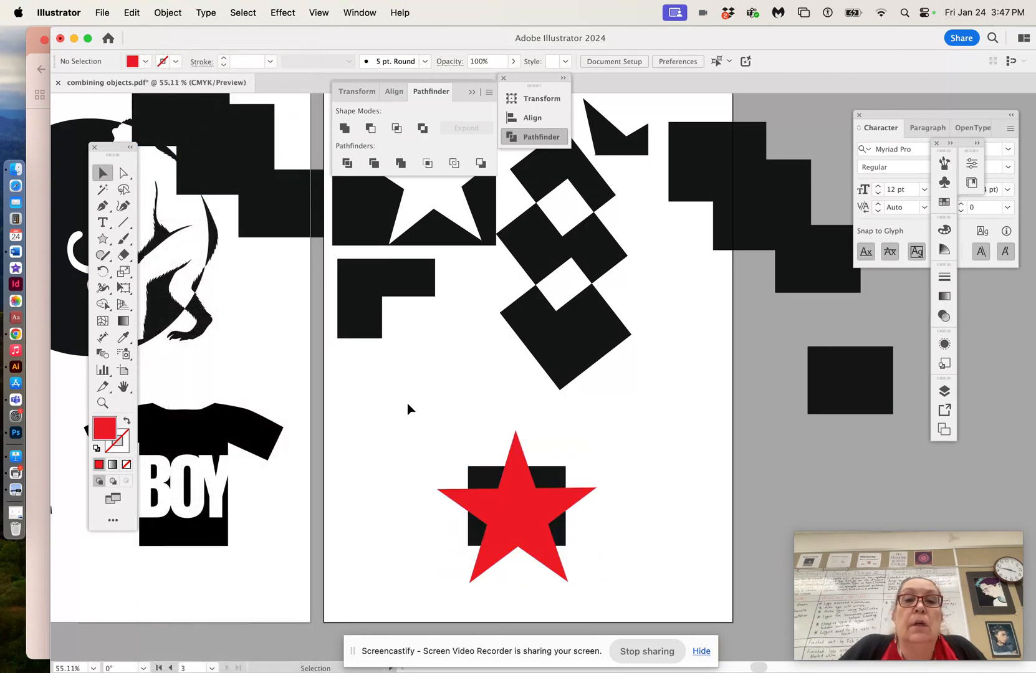
# - Pull the red star tips and black corner pieces outward from the central red shape, leaving white gaps between them
pyautogui.moveTo(516, 452); pyautogui.dragTo(516, 440)
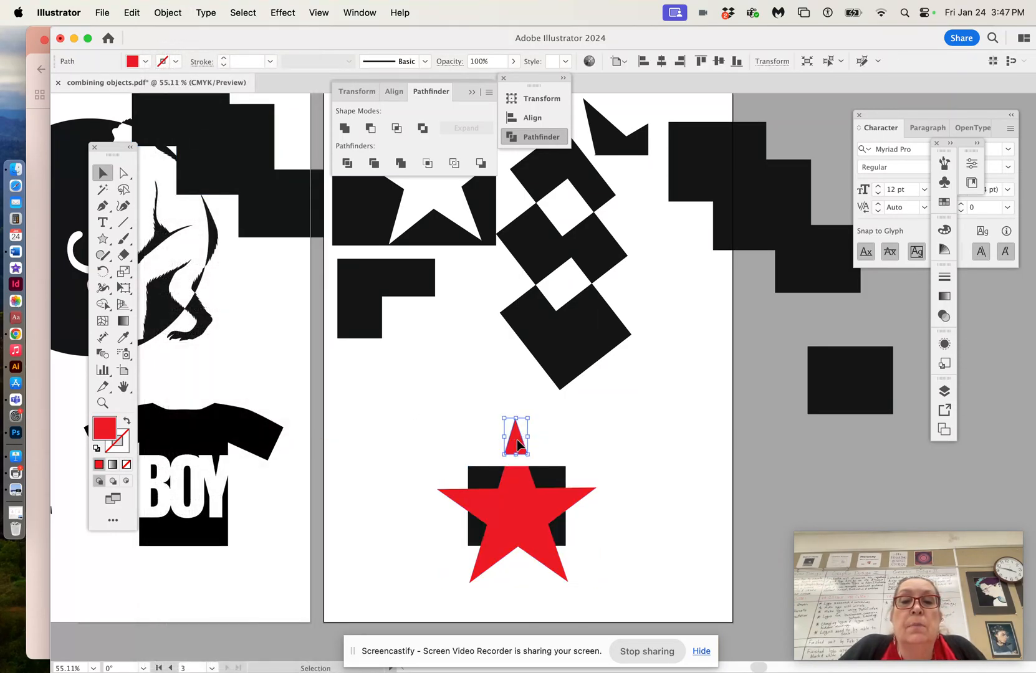
pyautogui.click(580, 496)
pyautogui.moveTo(579, 497); pyautogui.dragTo(566, 467)
pyautogui.click(556, 479)
pyautogui.click(496, 476)
pyautogui.moveTo(478, 484); pyautogui.dragTo(478, 598)
pyautogui.moveTo(560, 533); pyautogui.dragTo(573, 534)
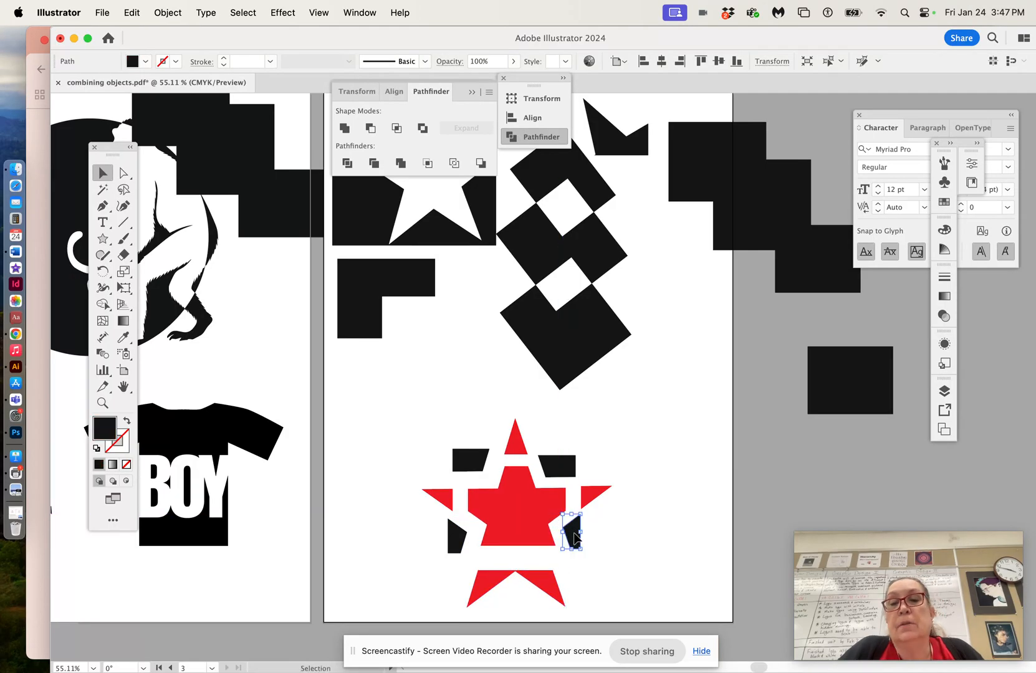
# - Move the lower star points and the two left black pieces closer to the central red shape to even out the gaps
pyautogui.moveTo(552, 589); pyautogui.dragTo(555, 576)
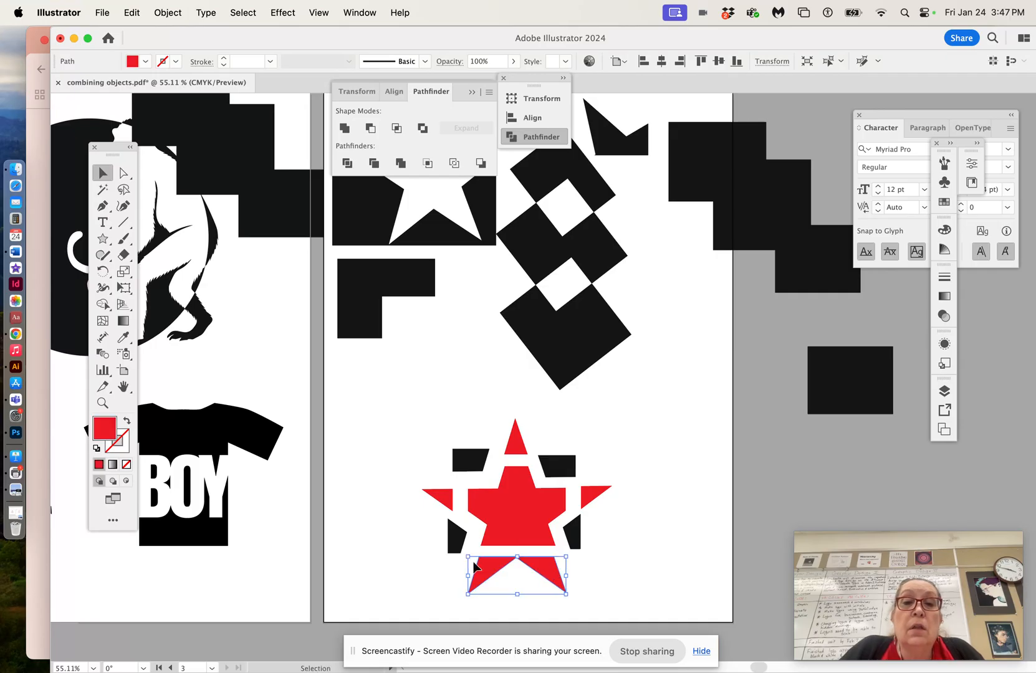
pyautogui.click(397, 569)
pyautogui.moveTo(467, 465); pyautogui.dragTo(472, 474)
pyautogui.moveTo(460, 540); pyautogui.dragTo(469, 543)
pyautogui.click(681, 499)
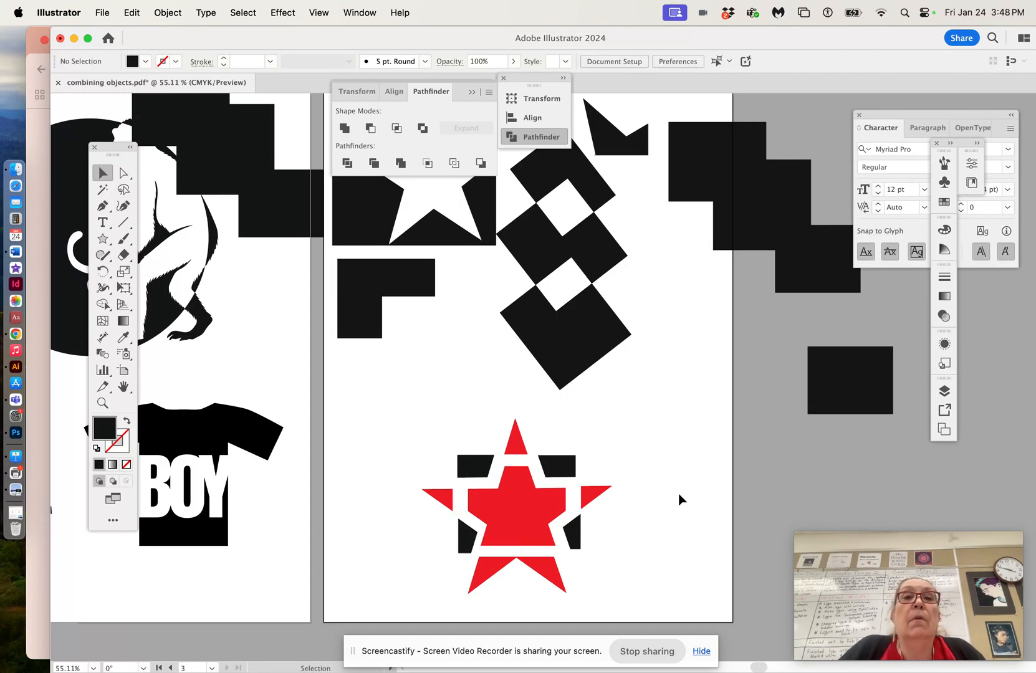
# - Move all pieces of the divided star together to just below the L-shaped black piece
pyautogui.moveTo(388, 466); pyautogui.dragTo(639, 604)
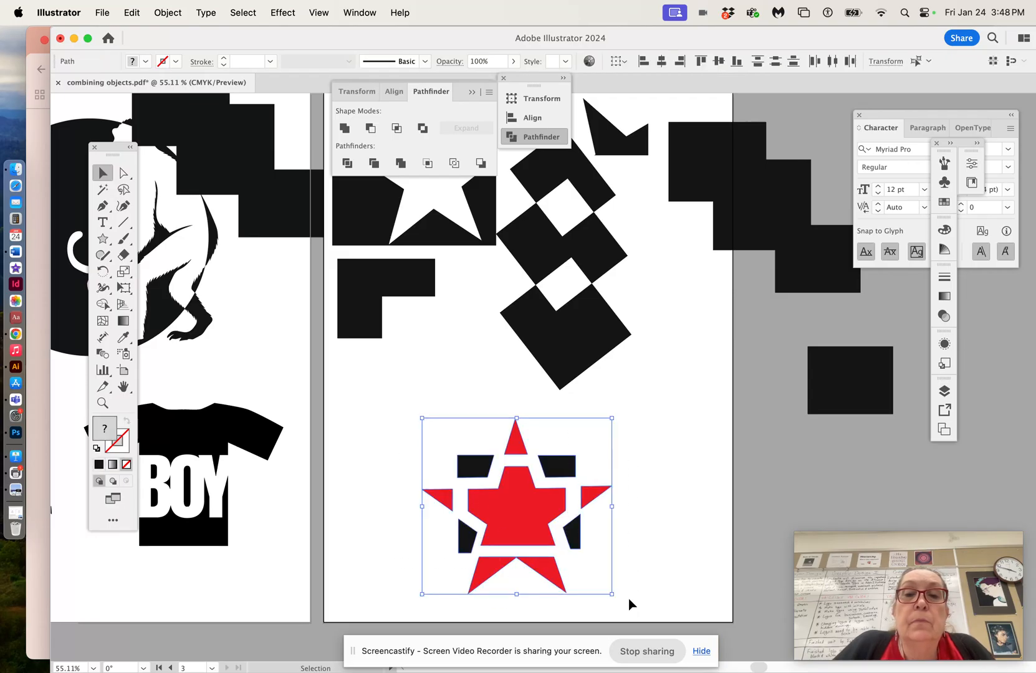
pyautogui.moveTo(553, 519); pyautogui.dragTo(443, 416)
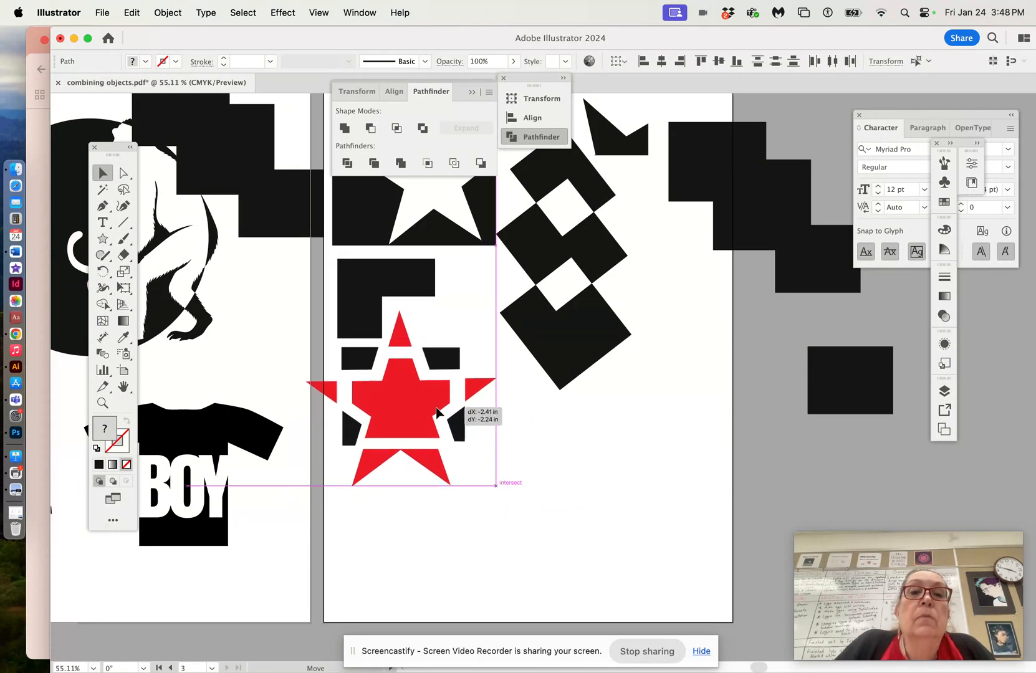
pyautogui.click(545, 423)
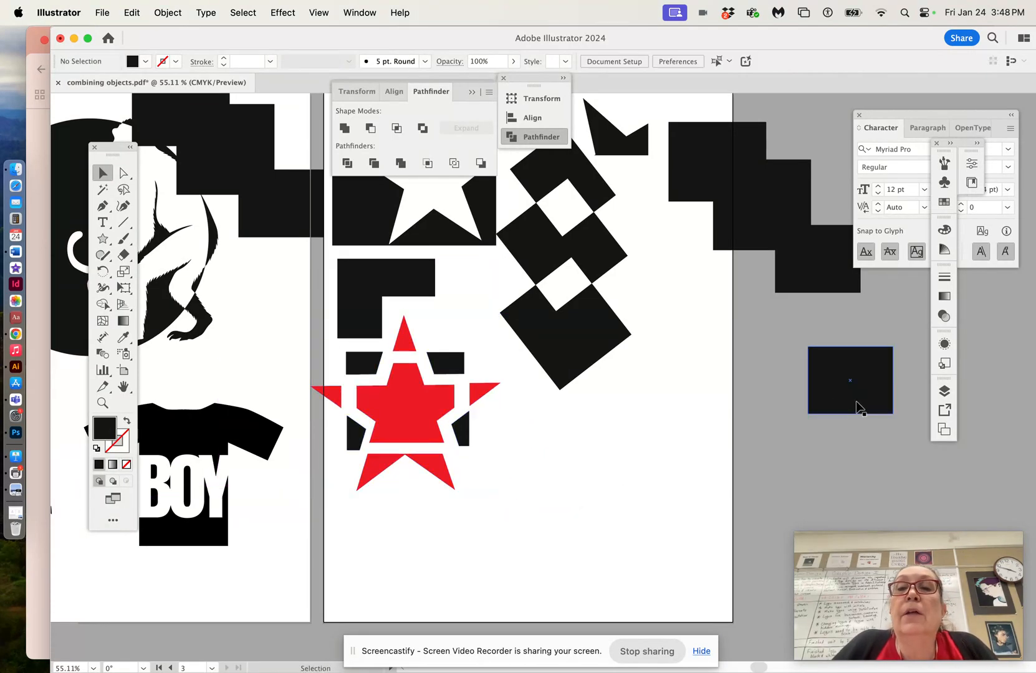
# - Overlap two of the black rectangles on the artboard's lower right area and apply the Outline pathfinder to them
pyautogui.moveTo(849, 394); pyautogui.dragTo(816, 275)
pyautogui.moveTo(765, 205); pyautogui.dragTo(585, 468)
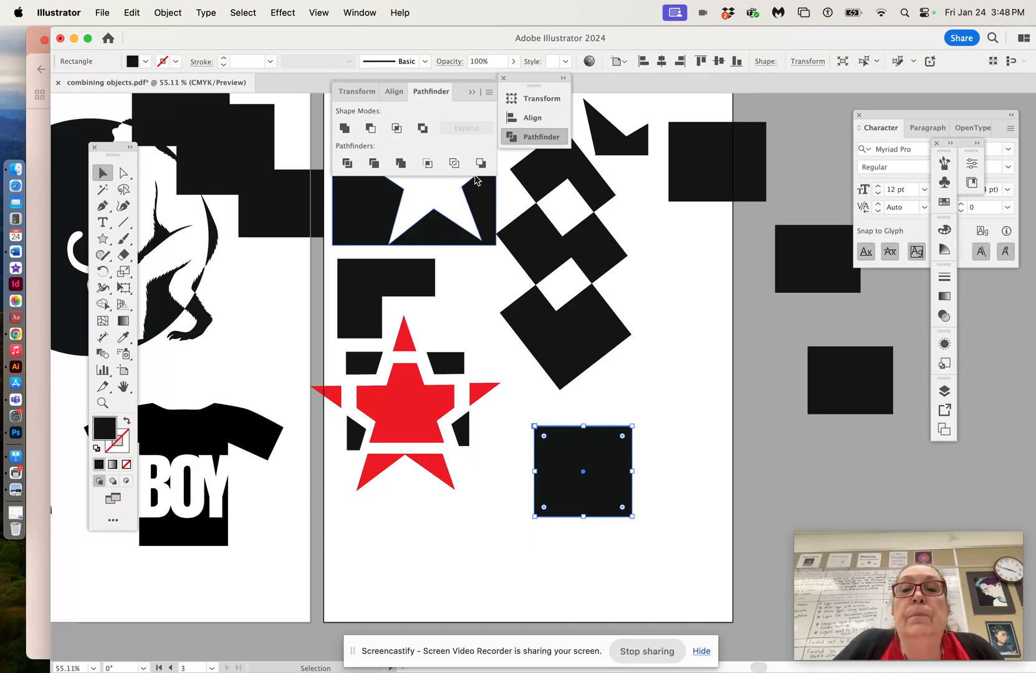
pyautogui.moveTo(849, 384); pyautogui.dragTo(631, 513)
pyautogui.moveTo(522, 437); pyautogui.dragTo(677, 543)
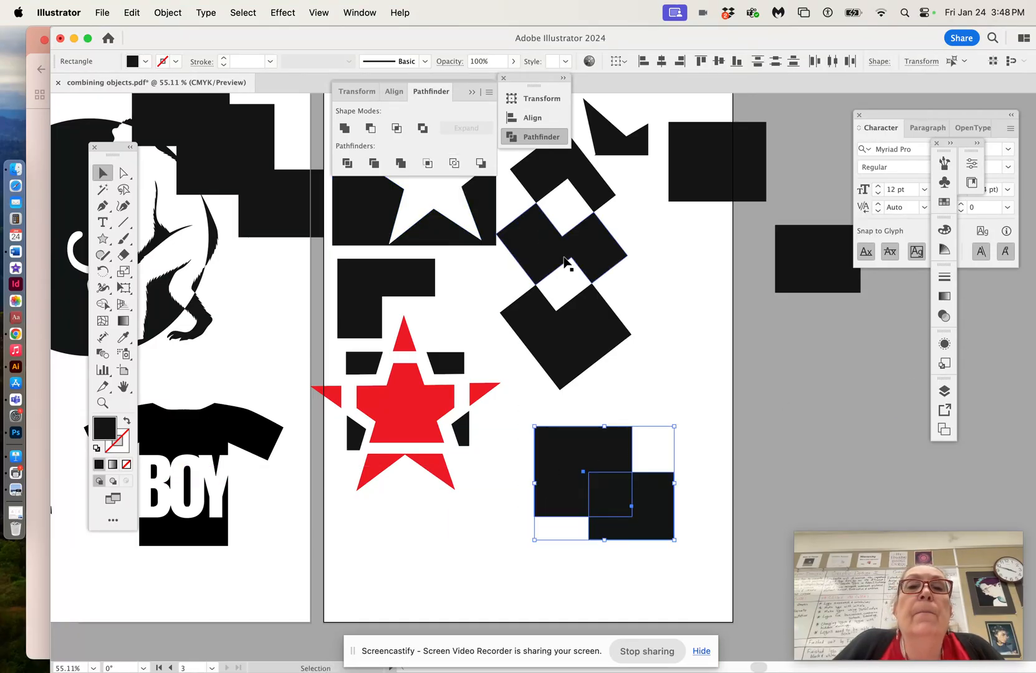
pyautogui.click(472, 166)
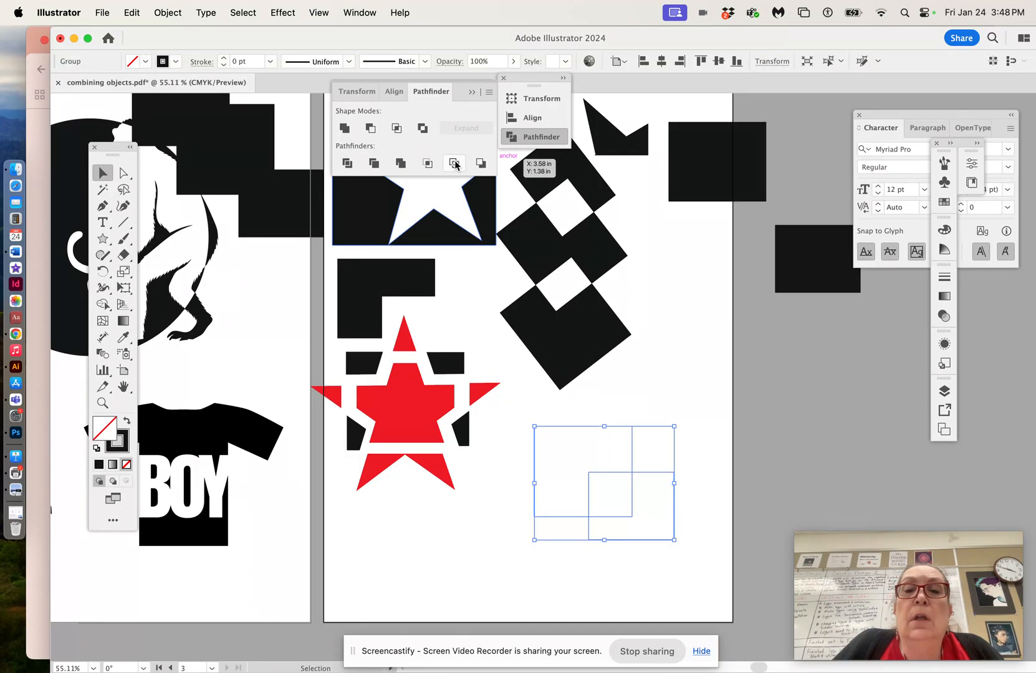
pyautogui.click(708, 298)
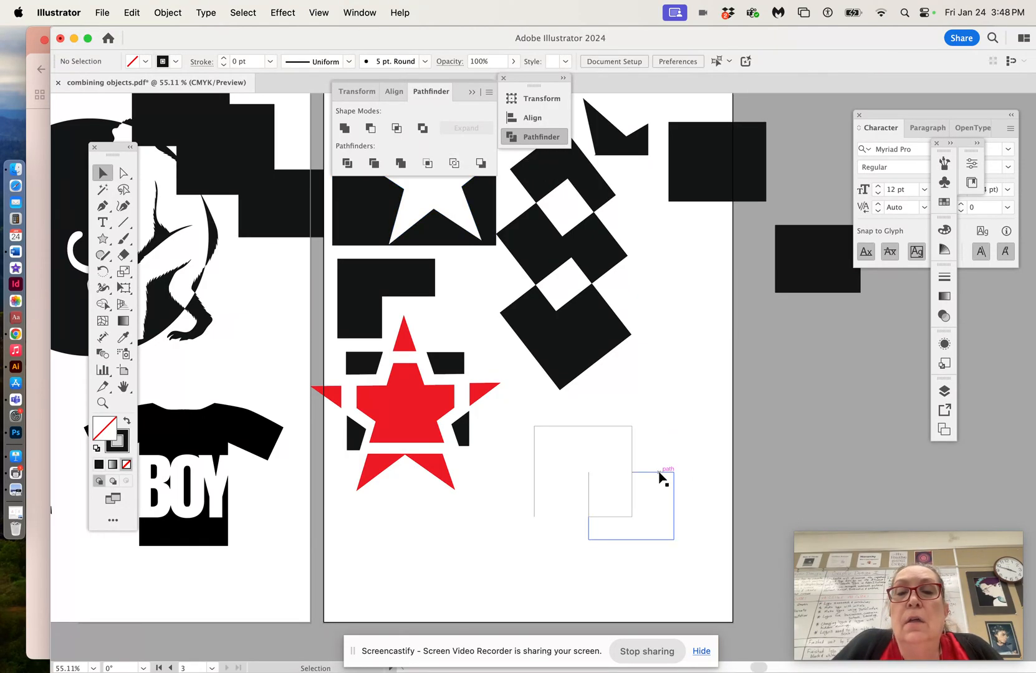
# - Shift the outlined rectangles slightly up and give them a black 8 pt stroke
pyautogui.click(660, 473)
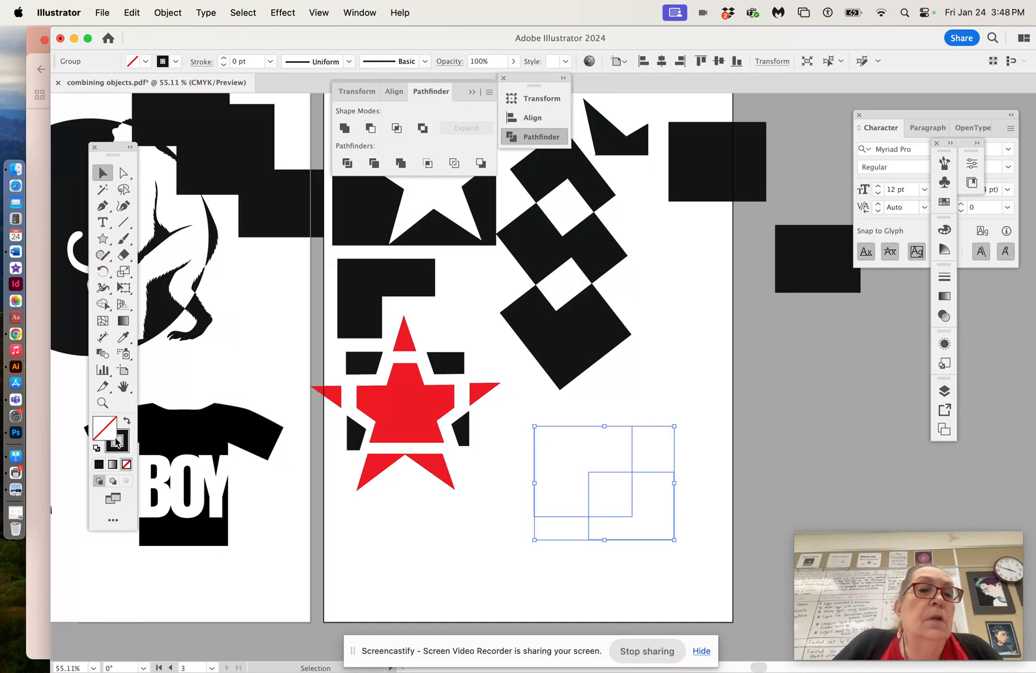
pyautogui.moveTo(614, 428)
pyautogui.mouseDown()
pyautogui.moveTo(537, 483)
pyautogui.moveTo(613, 450)
pyautogui.moveTo(677, 347)
pyautogui.moveTo(613, 415)
pyautogui.mouseUp()
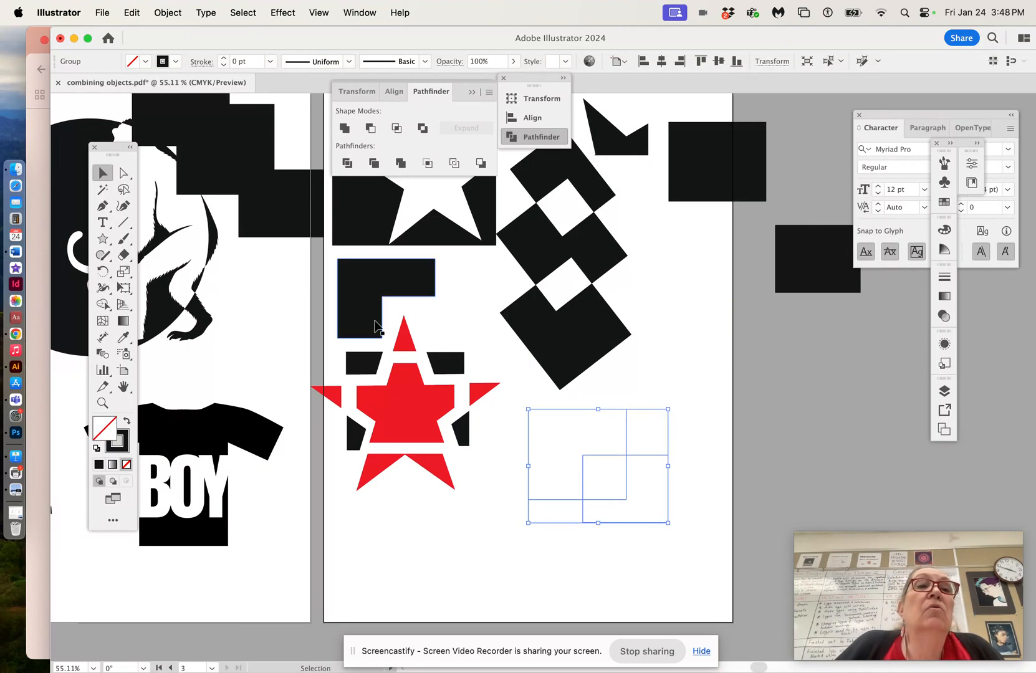
pyautogui.click(223, 59)
pyautogui.click(223, 58)
pyautogui.click(224, 58)
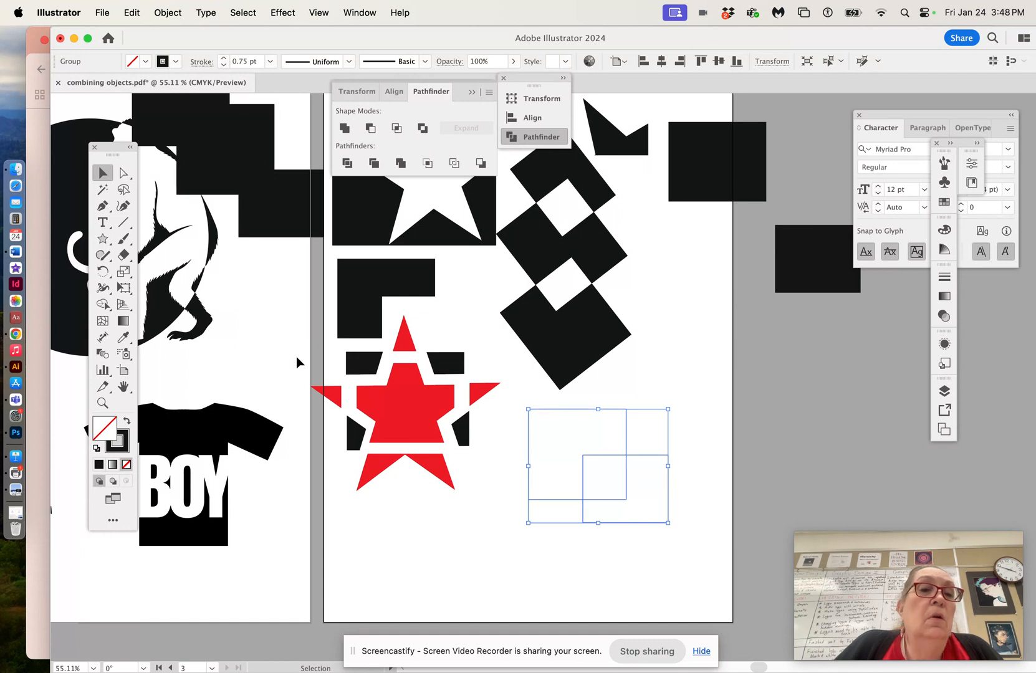
pyautogui.click(112, 444)
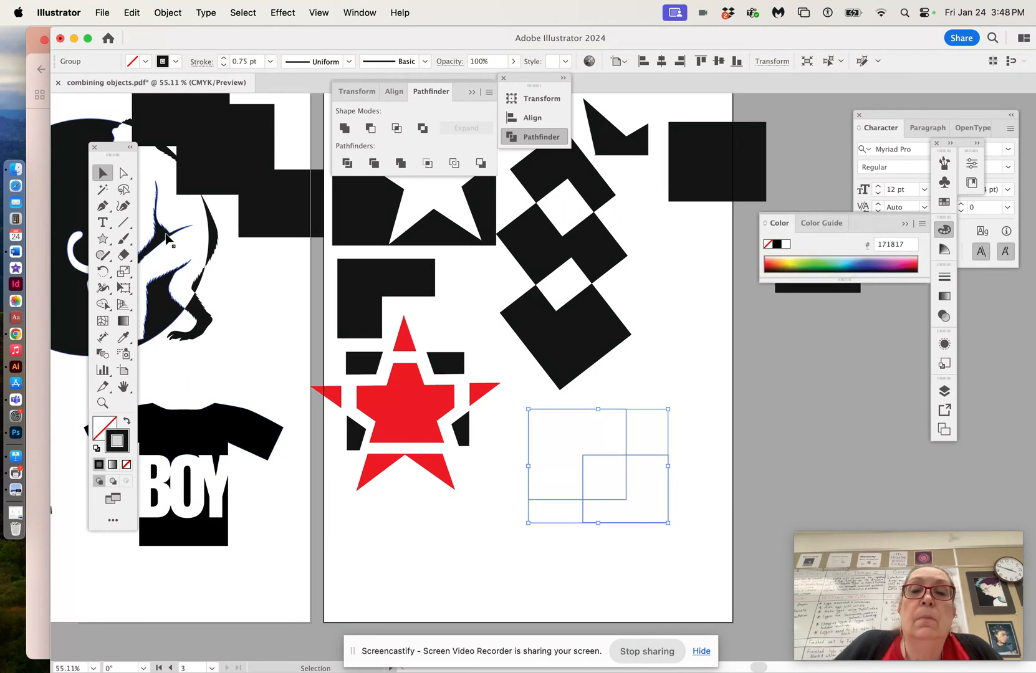
pyautogui.click(223, 59)
pyautogui.click(223, 59)
pyautogui.click(224, 59)
pyautogui.click(223, 59)
pyautogui.click(224, 59)
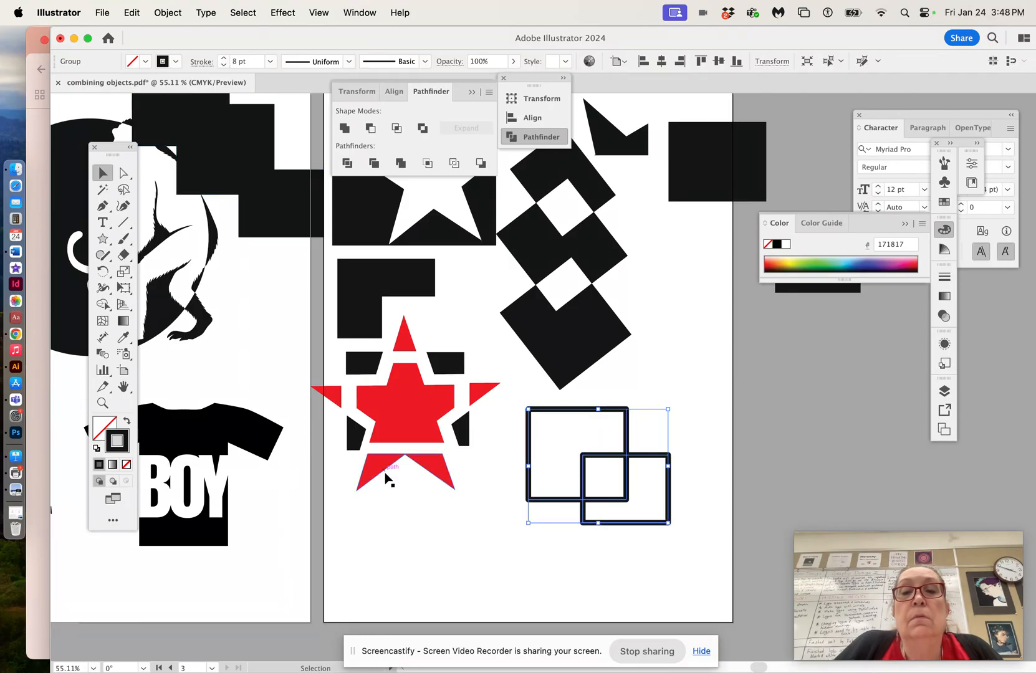
pyautogui.click(416, 541)
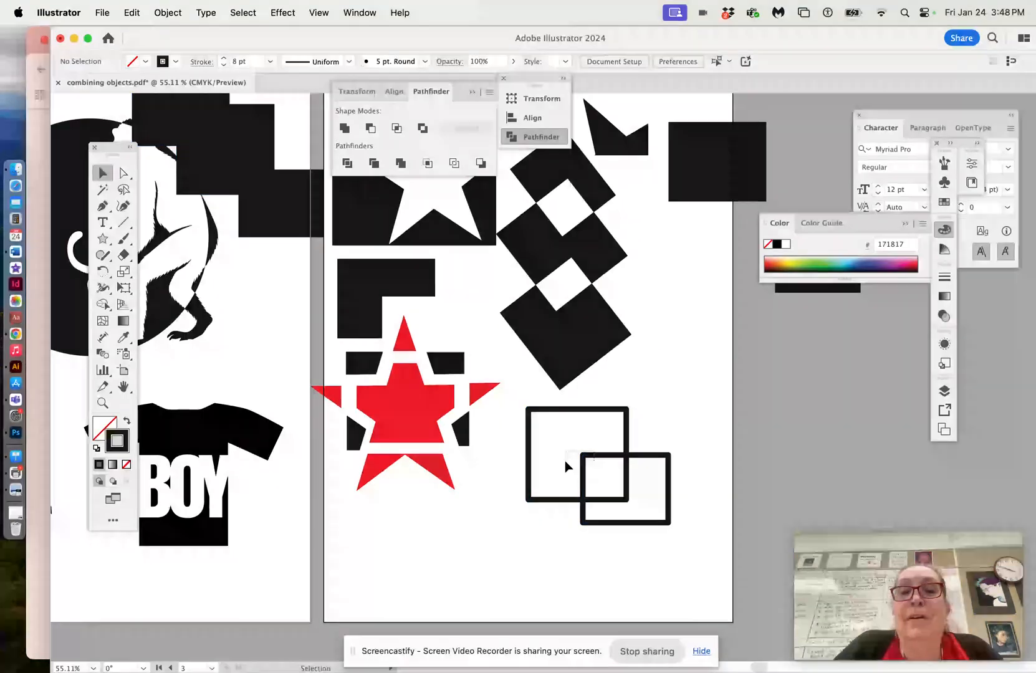
# - Add a new artboard, and place the outlined rectangles at the lower right of the artboard holding the divided star
pyautogui.click(579, 460)
pyautogui.moveTo(579, 460); pyautogui.dragTo(854, 377)
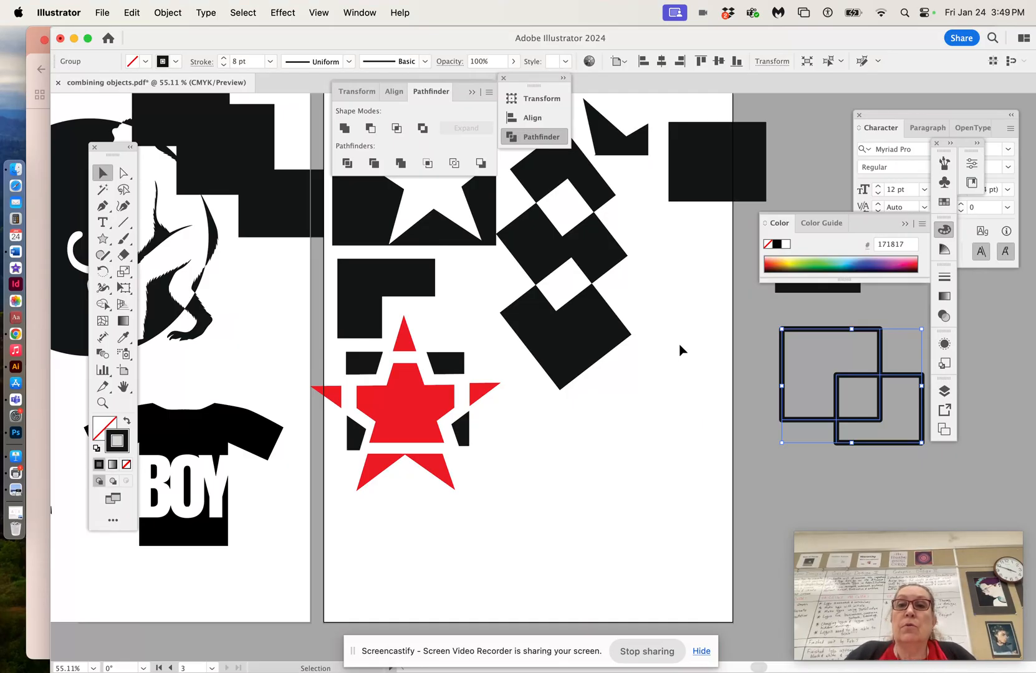
pyautogui.click(944, 430)
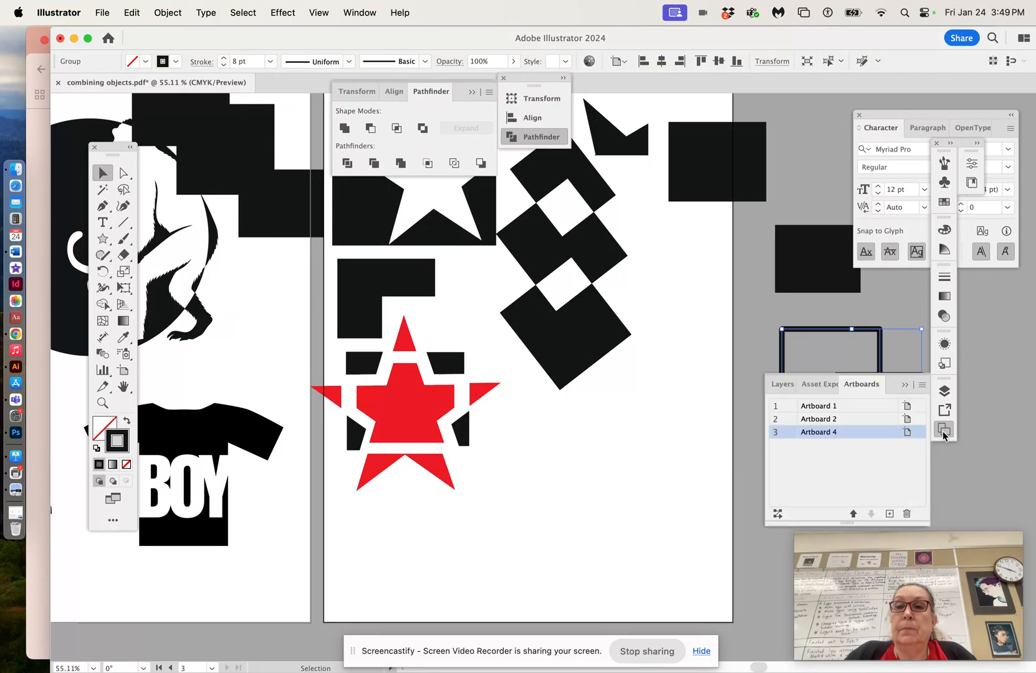
pyautogui.click(890, 513)
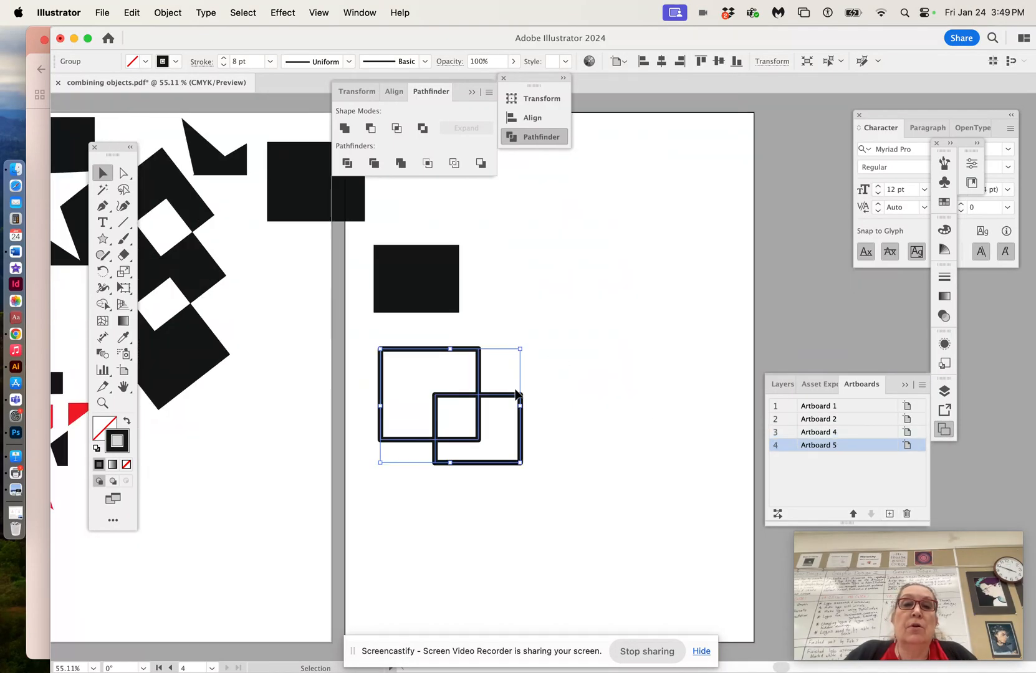
pyautogui.moveTo(517, 394); pyautogui.dragTo(313, 480)
# - Enlarge the black rectangle on the new artboard, position it in the upper middle, and fill it with CMYK Red
pyautogui.moveTo(450, 278); pyautogui.dragTo(662, 438)
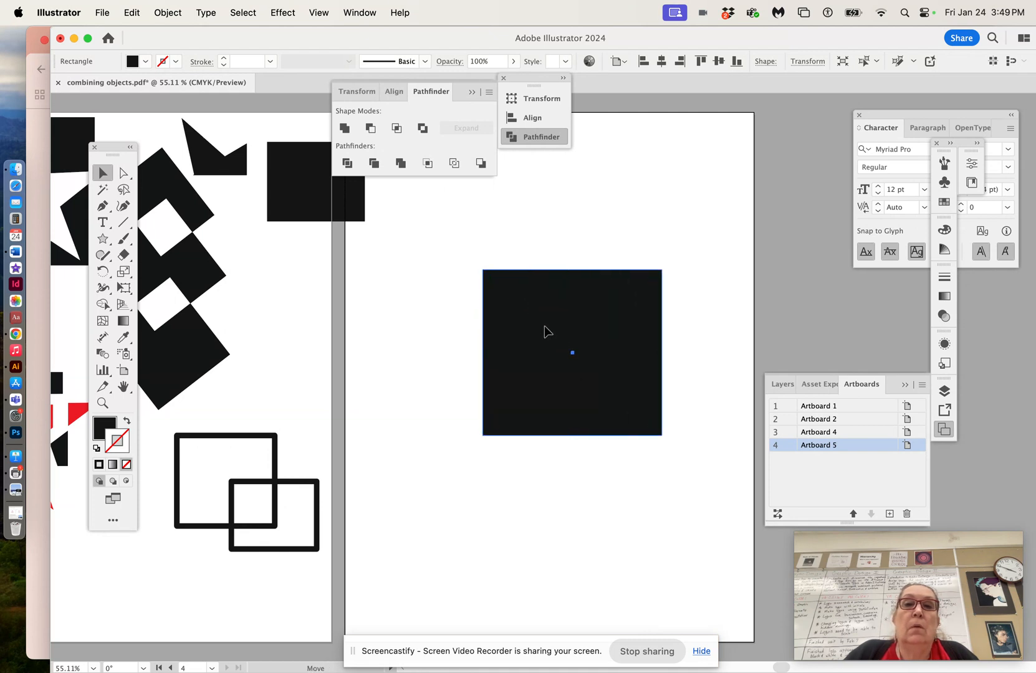
pyautogui.moveTo(553, 334); pyautogui.dragTo(527, 313)
pyautogui.click(110, 422)
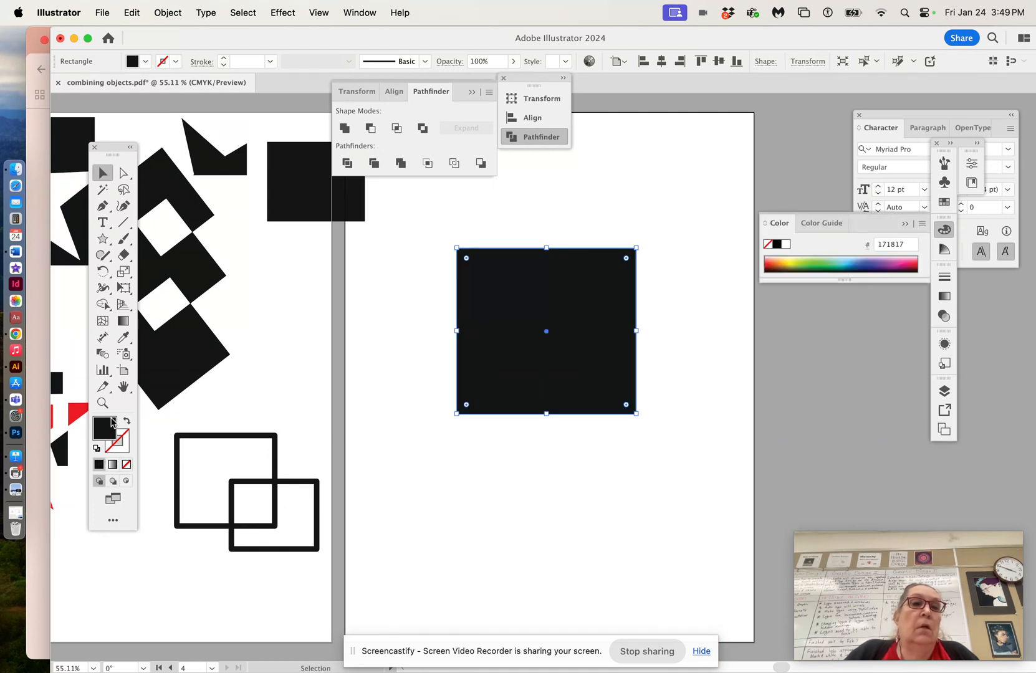
pyautogui.click(145, 62)
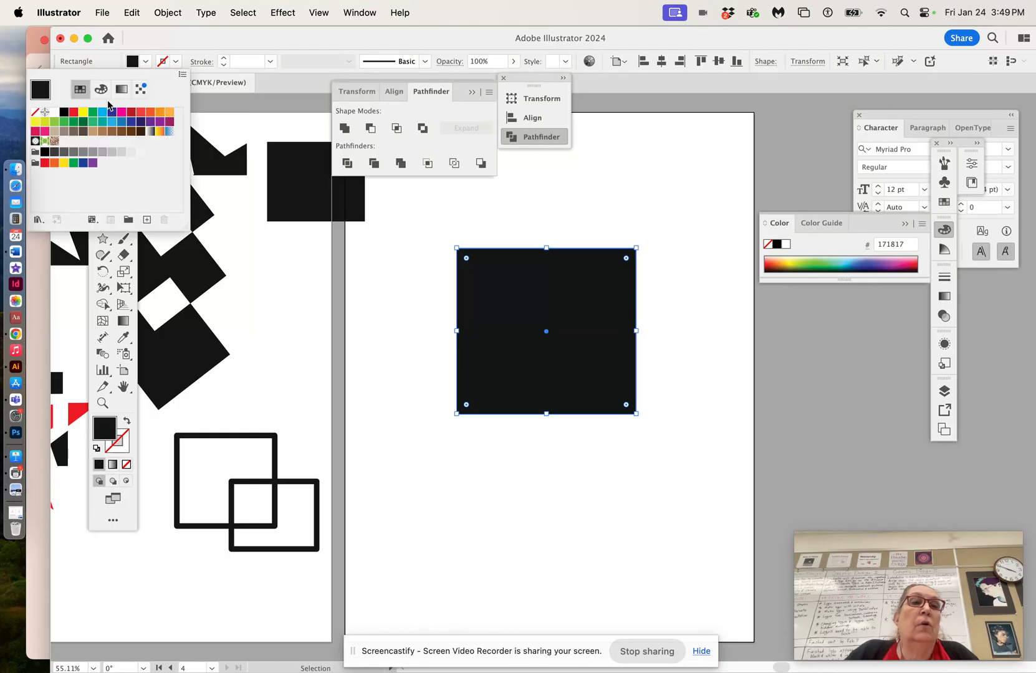
pyautogui.click(74, 113)
pyautogui.click(526, 492)
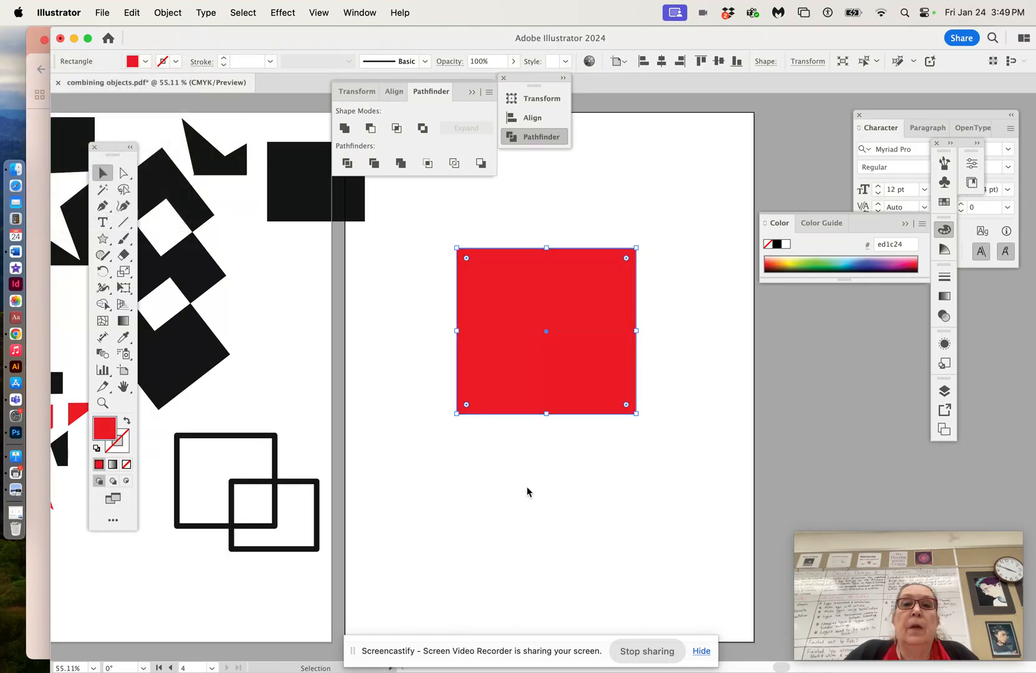
pyautogui.click(394, 330)
# - Add point text reading "WORD" below the red rectangle on the new artboard
pyautogui.click(103, 223)
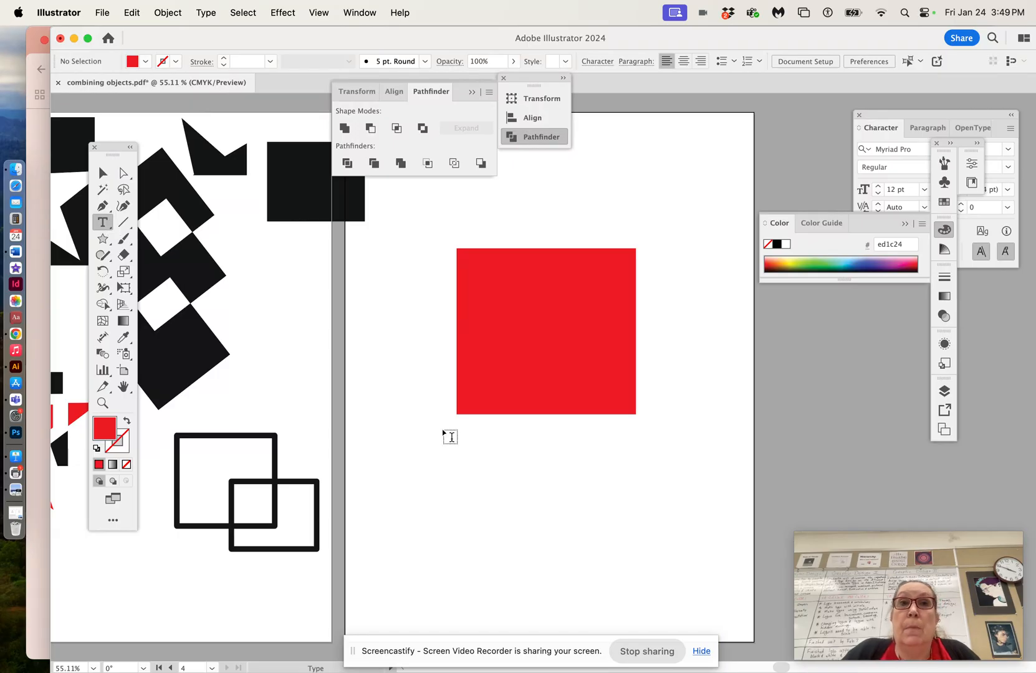
pyautogui.hscroll(-10, 451, 437)
pyautogui.scroll(2, 450, 437)
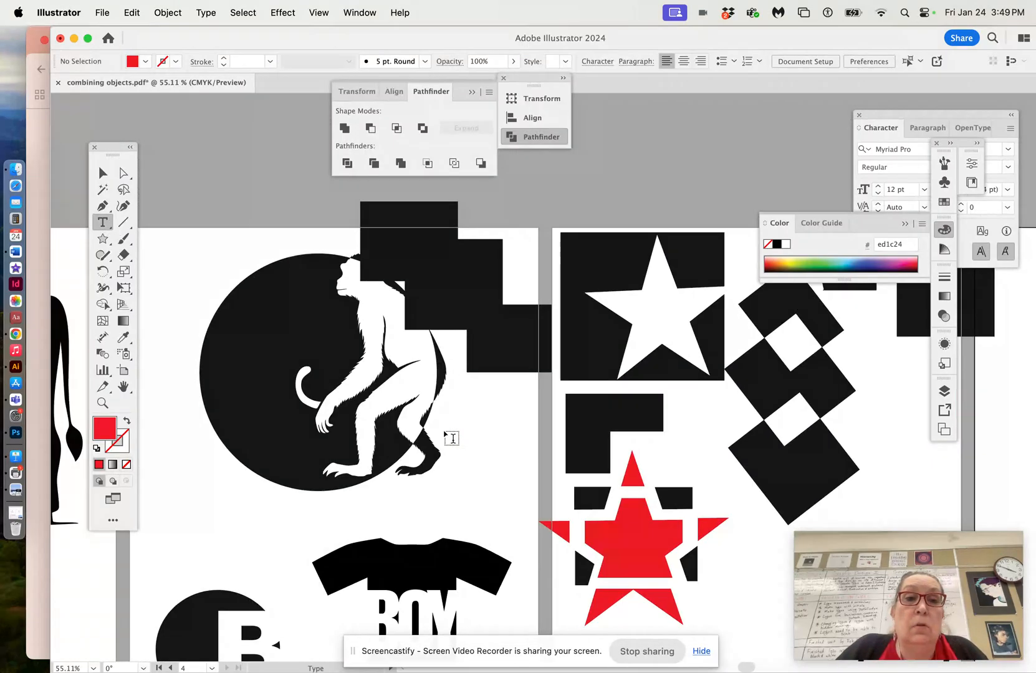
pyautogui.hscroll(-15, 452, 439)
pyautogui.scroll(-1, 452, 438)
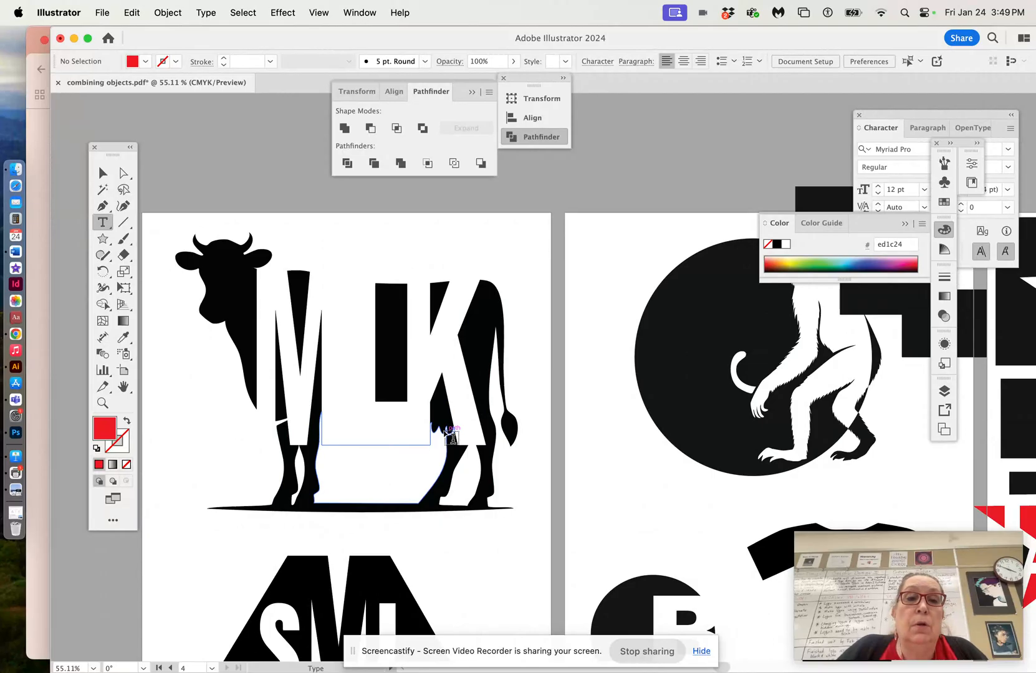
pyautogui.hscroll(20, 451, 437)
pyautogui.scroll(-3, 452, 437)
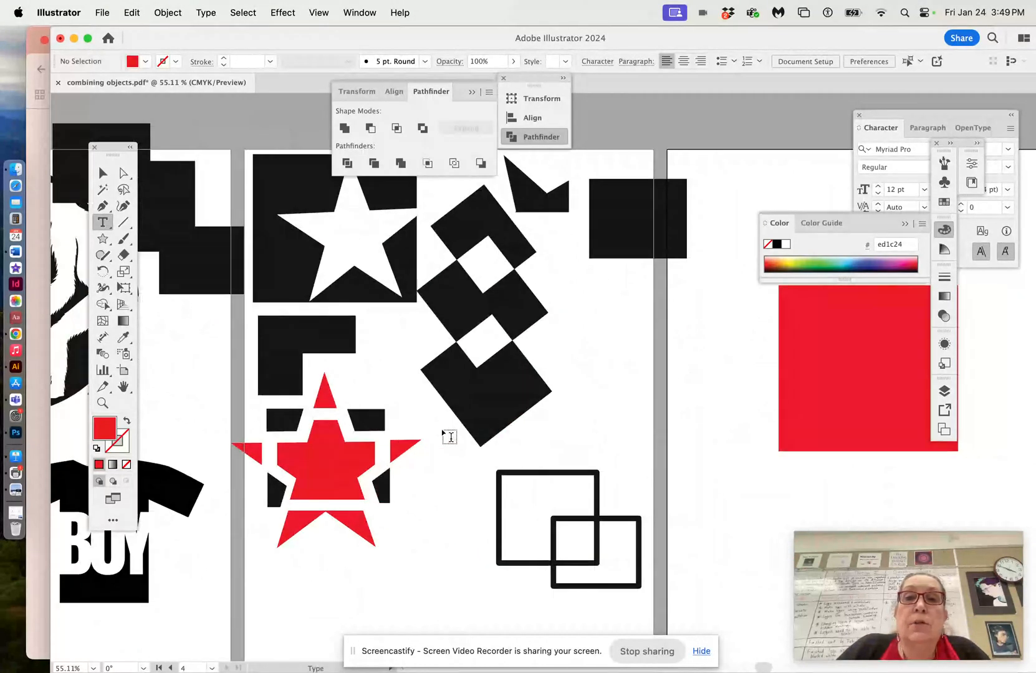
pyautogui.hscroll(3, 450, 437)
pyautogui.scroll(-1, 450, 437)
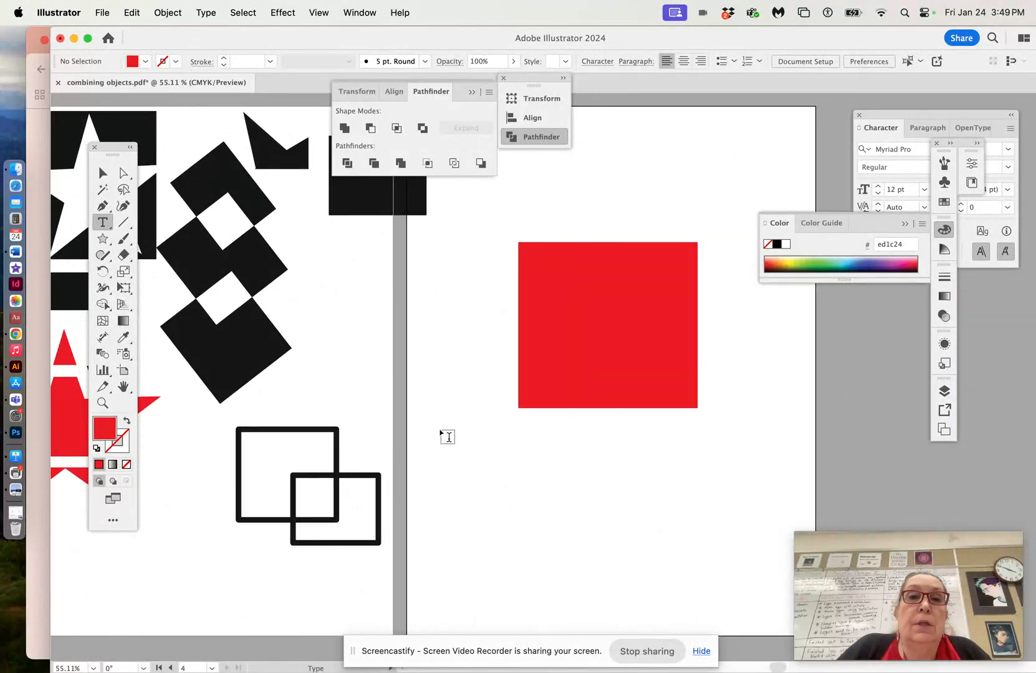
pyautogui.click(471, 484)
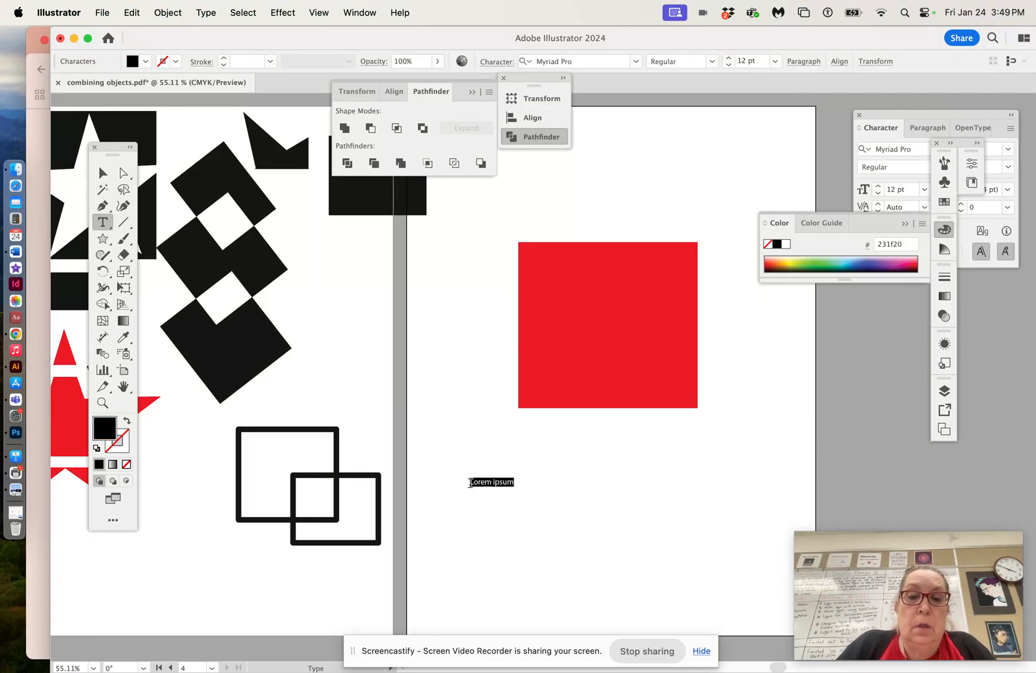
pyautogui.write('M')
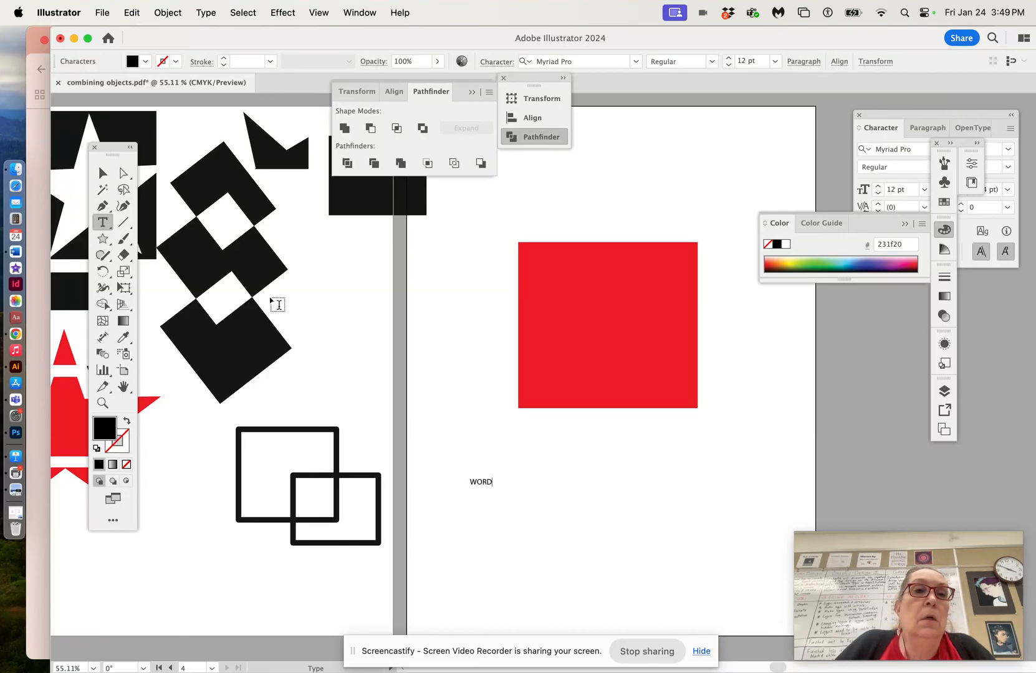
# - Enlarge the "WORD" text to about 119.6 pt and place it over the middle of the red rectangle
pyautogui.click(101, 173)
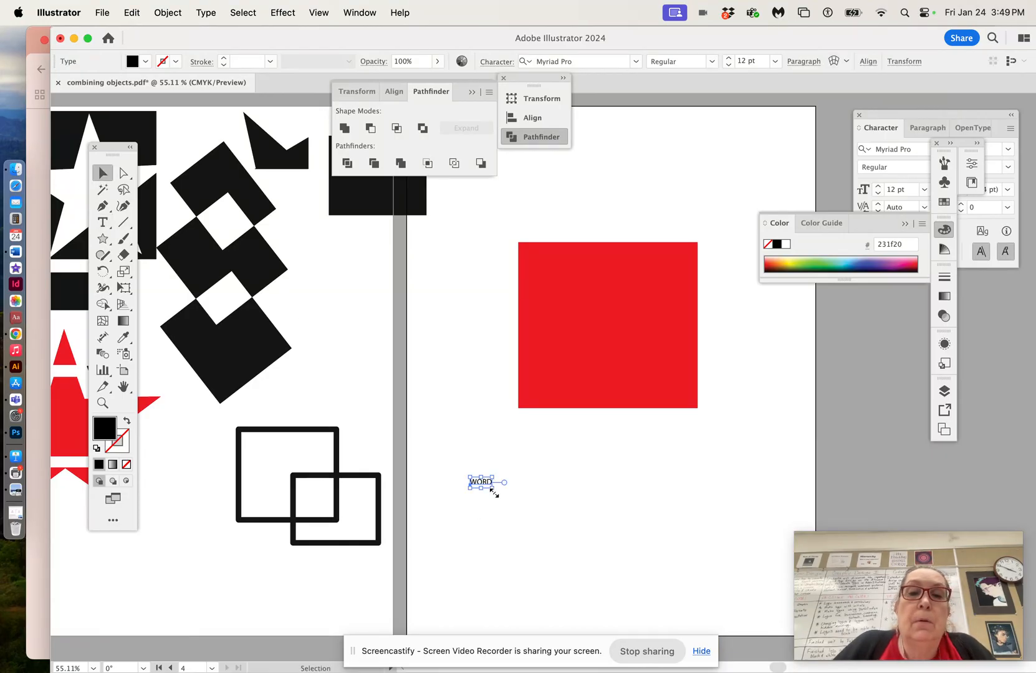
pyautogui.moveTo(491, 489); pyautogui.dragTo(633, 588)
pyautogui.moveTo(586, 530); pyautogui.dragTo(637, 347)
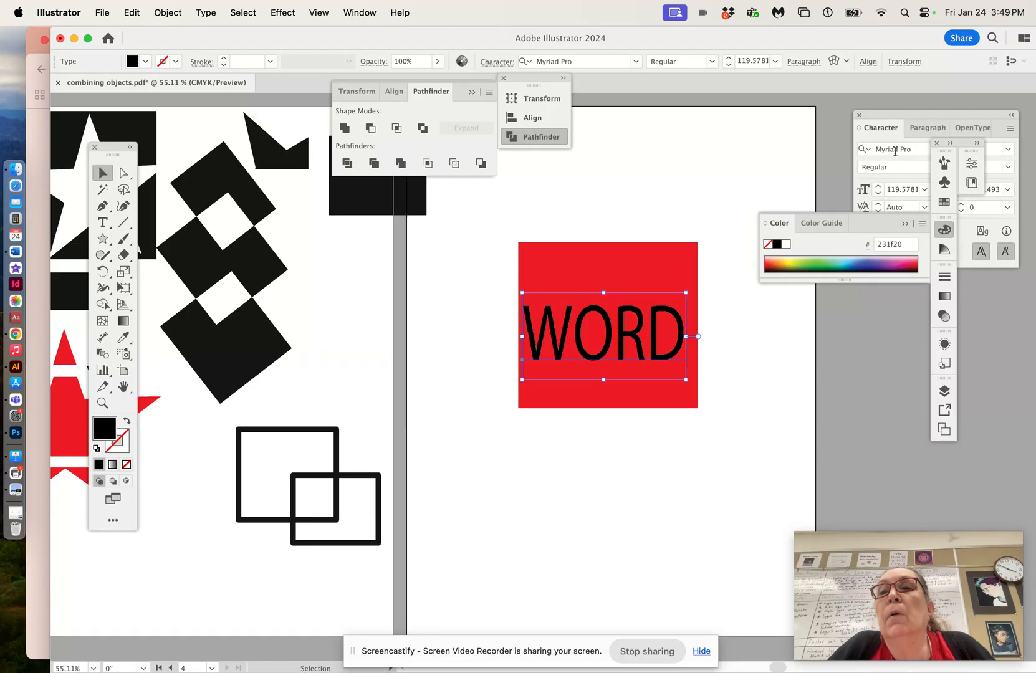
# - Set the "WORD" text in Arial Black and narrow it to fit within the red rectangle's width
pyautogui.moveTo(904, 119); pyautogui.dragTo(788, 124)
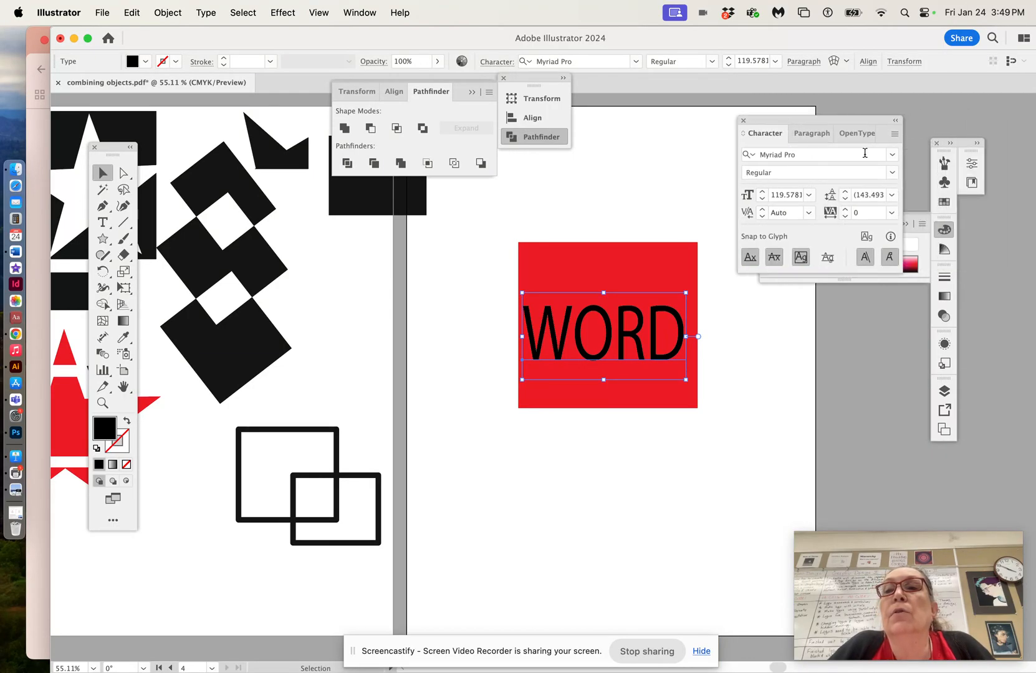
pyautogui.click(892, 155)
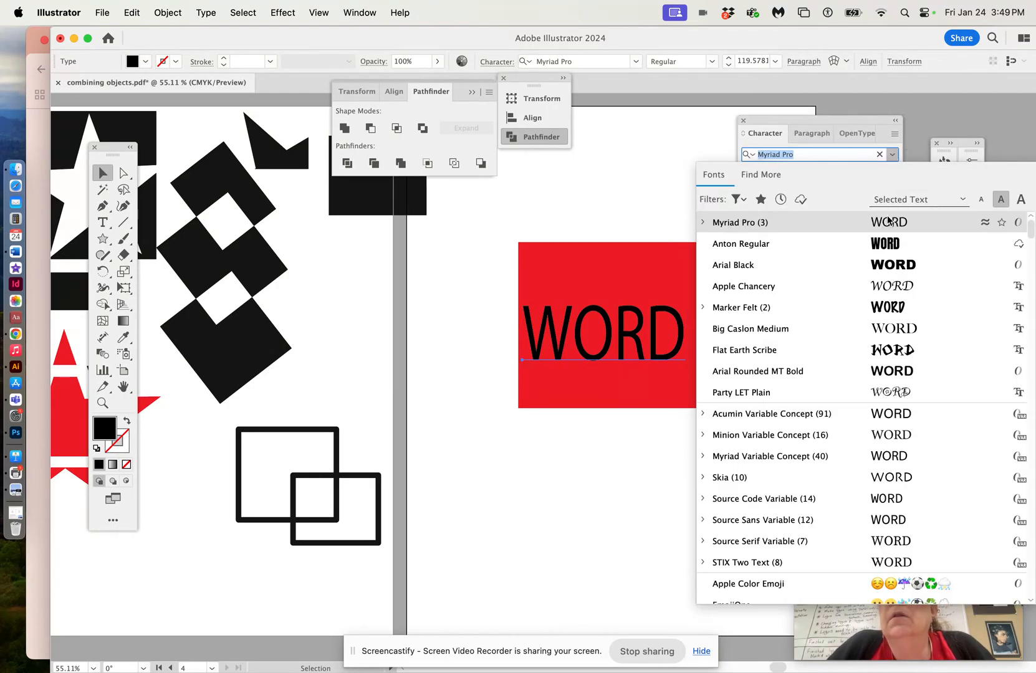
pyautogui.click(886, 272)
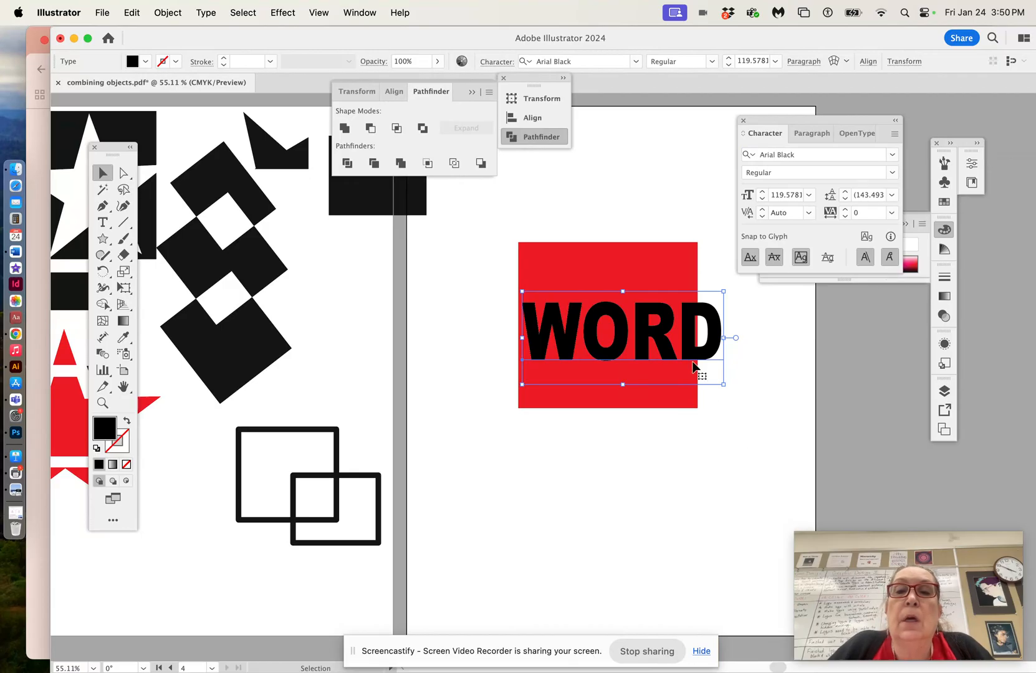
pyautogui.moveTo(723, 386); pyautogui.dragTo(690, 386)
pyautogui.click(745, 390)
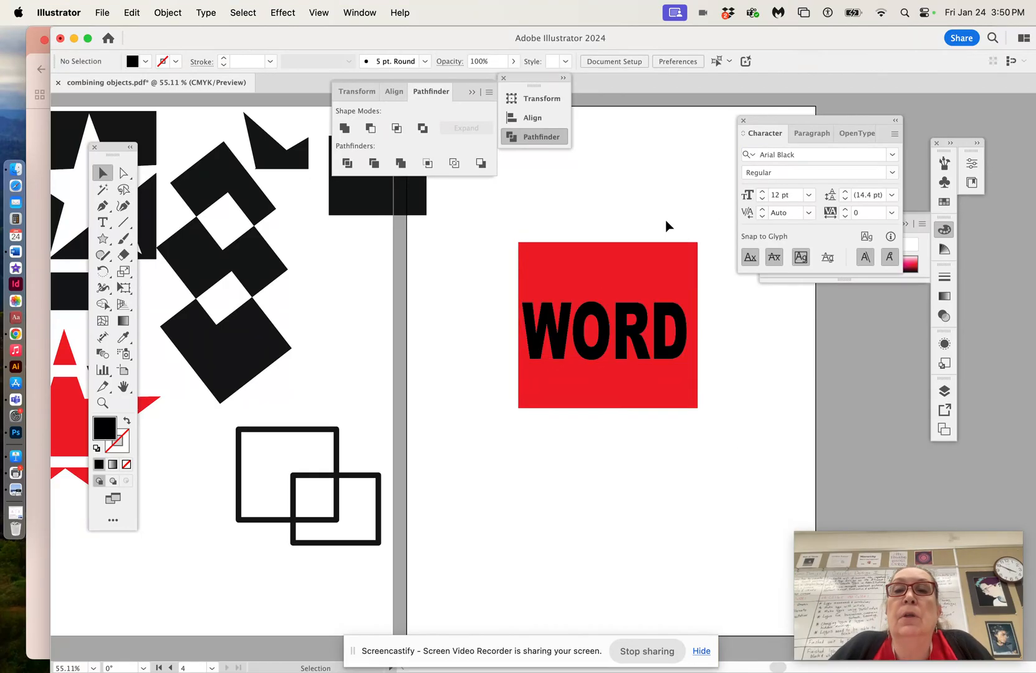
# - Convert the "WORD" text on the red rectangle to outlines
pyautogui.moveTo(487, 241); pyautogui.dragTo(695, 423)
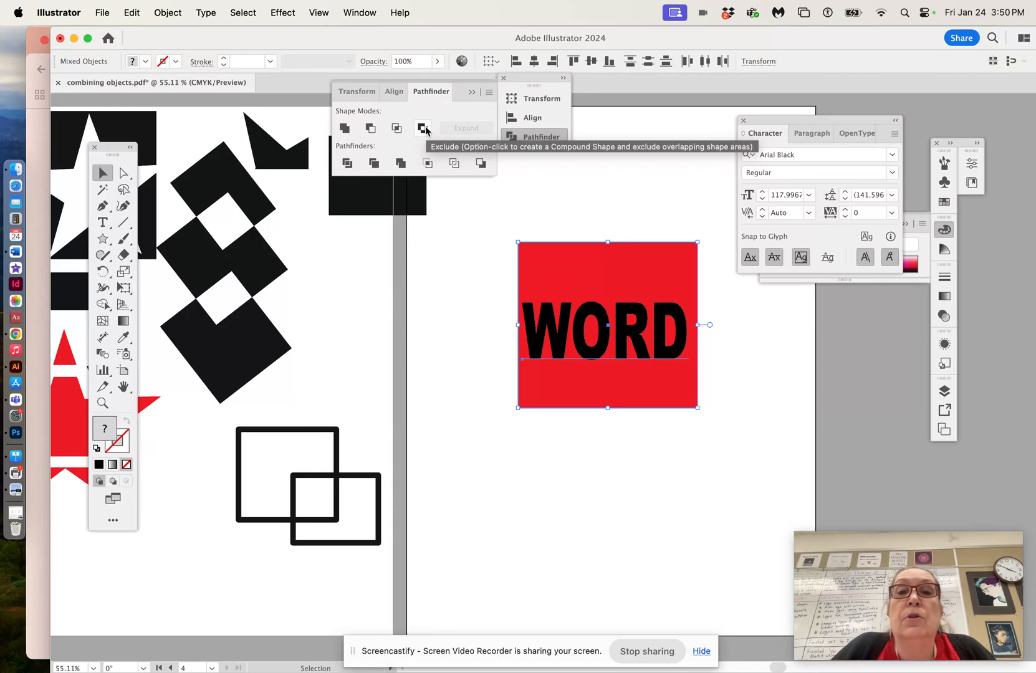
pyautogui.click(470, 298)
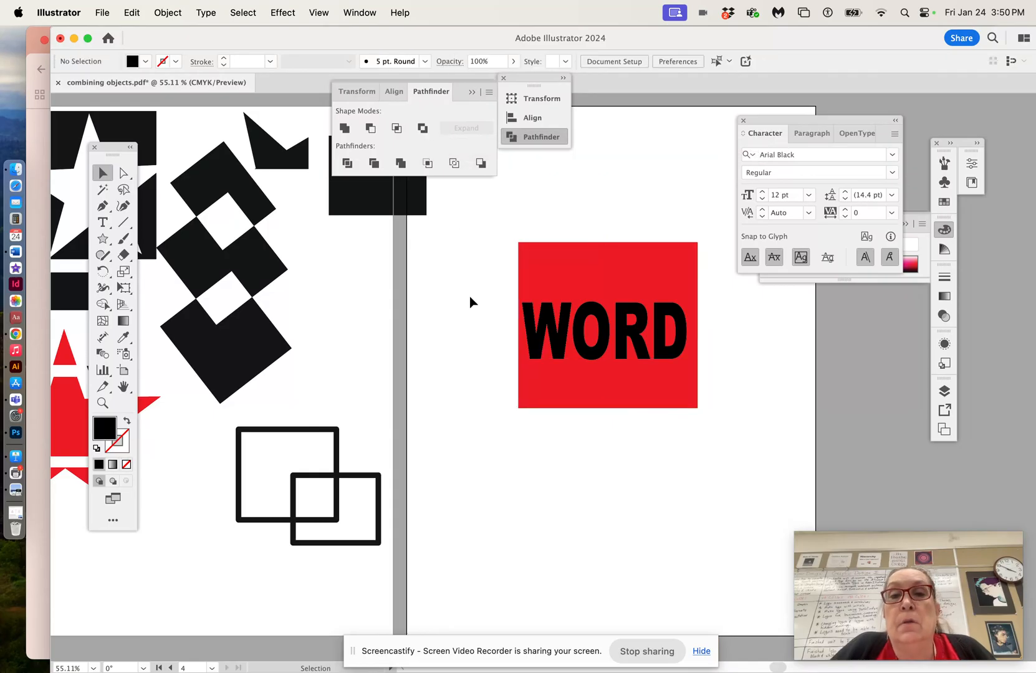
pyautogui.click(585, 317)
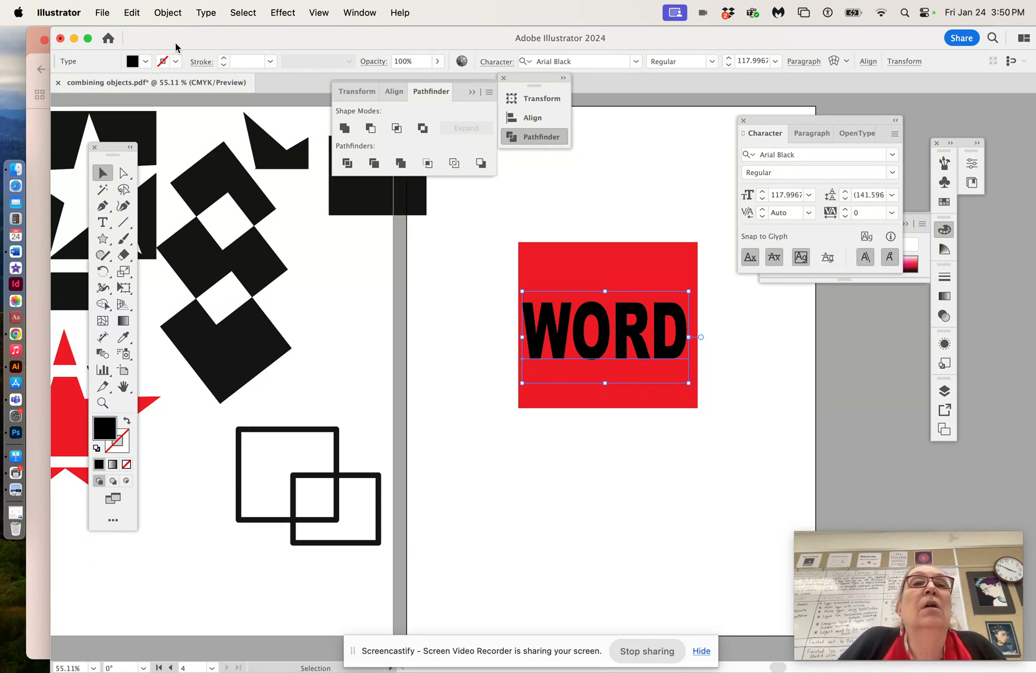
pyautogui.click(208, 13)
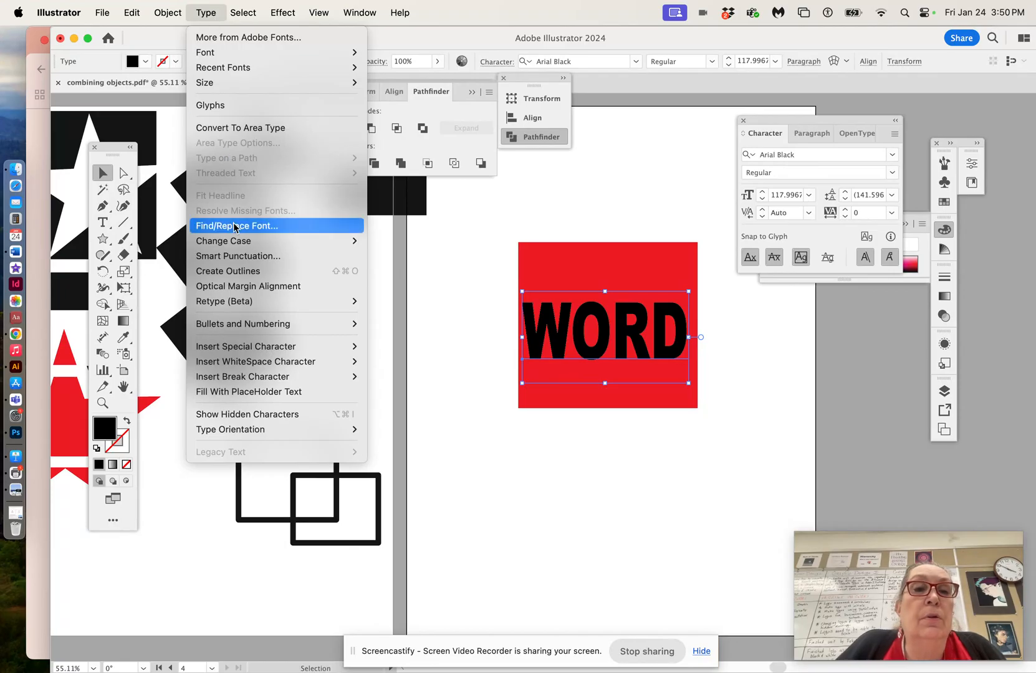
pyautogui.click(244, 271)
pyautogui.click(438, 335)
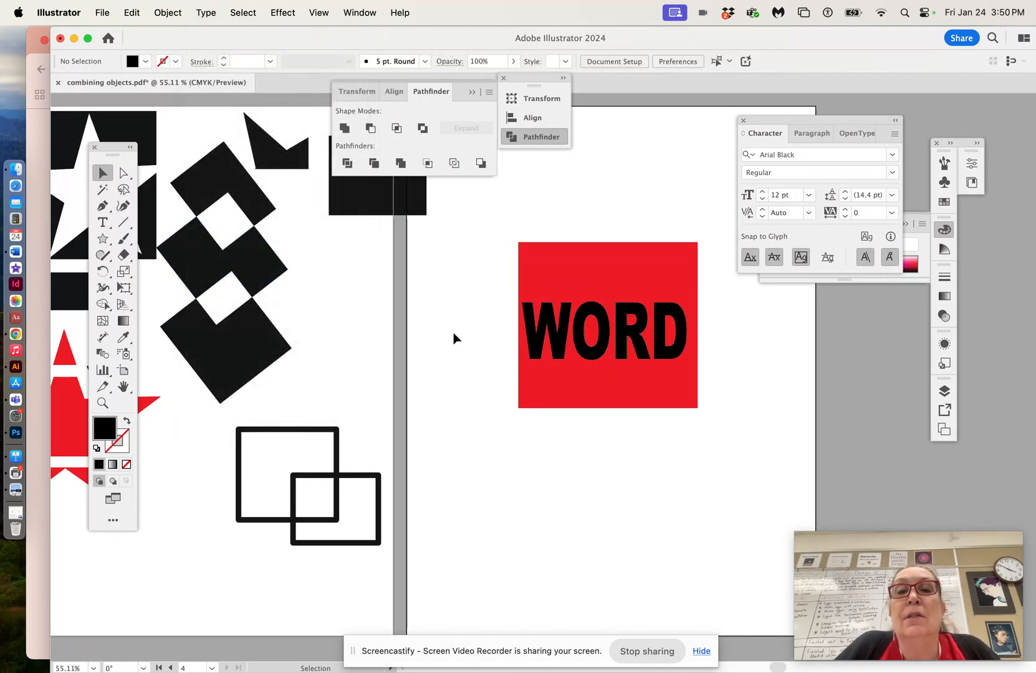
# - Try to change the outlined word's font to Anton Regular
pyautogui.click(543, 337)
pyautogui.click(824, 154)
pyautogui.press('capslock')
pyautogui.click(896, 150)
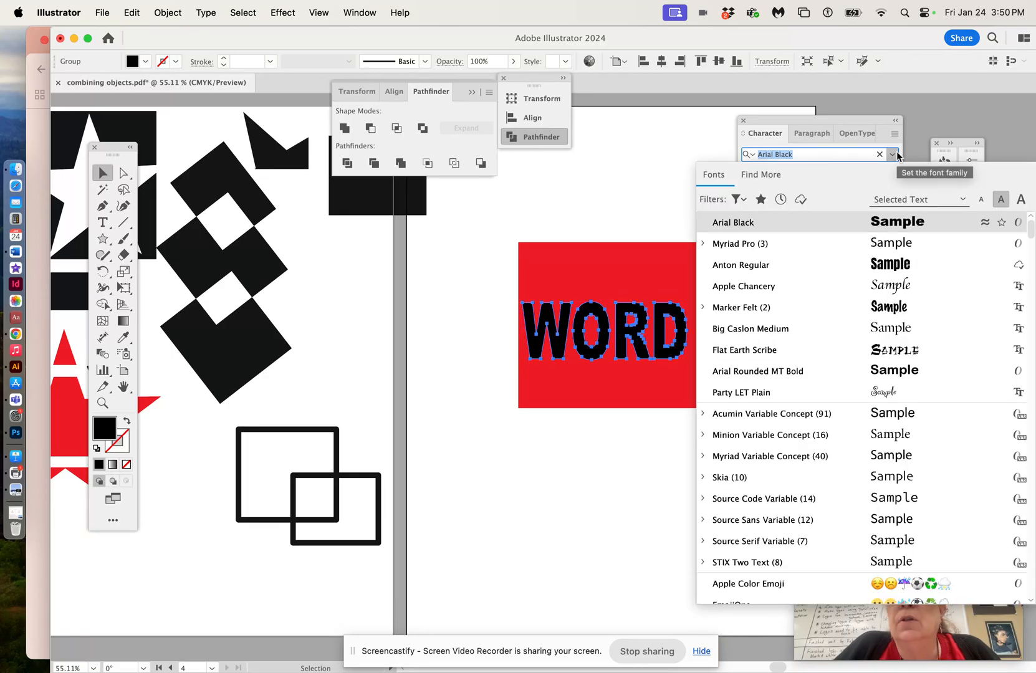
pyautogui.click(847, 263)
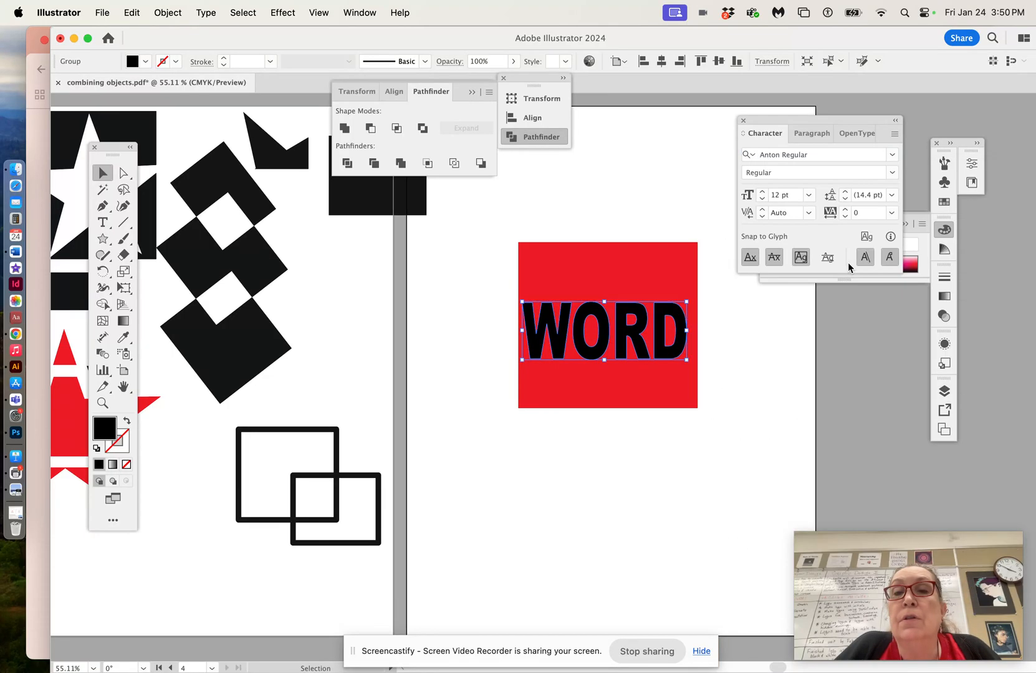
pyautogui.click(677, 178)
# - Nudge the outlined word slightly to the right to centre it on the red rectangle
pyautogui.click(667, 311)
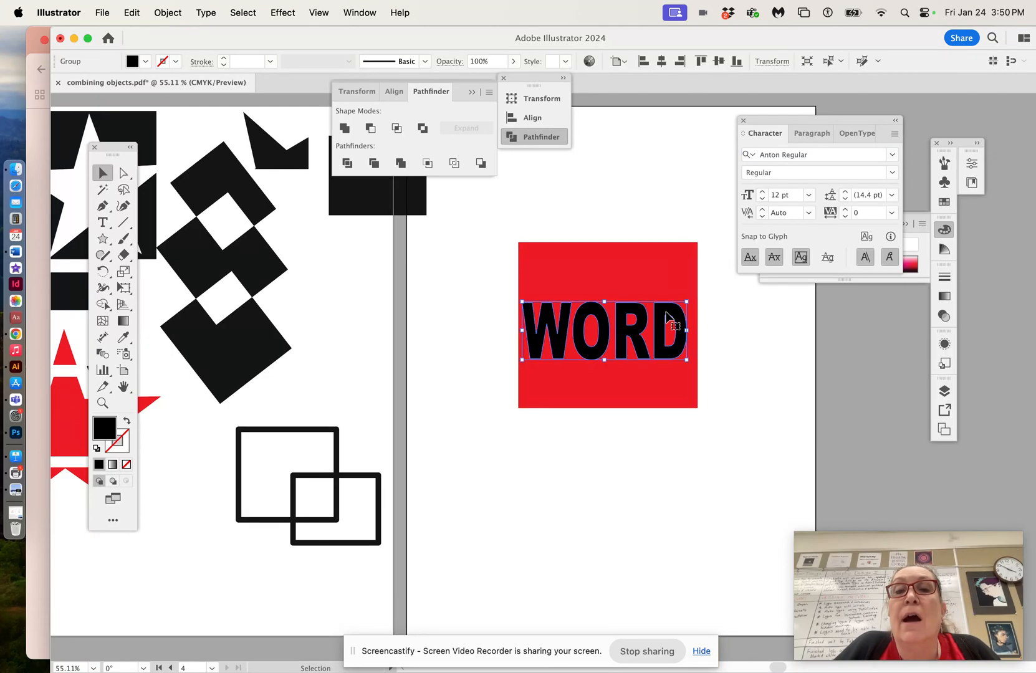
pyautogui.moveTo(665, 312); pyautogui.dragTo(671, 314)
pyautogui.click(621, 448)
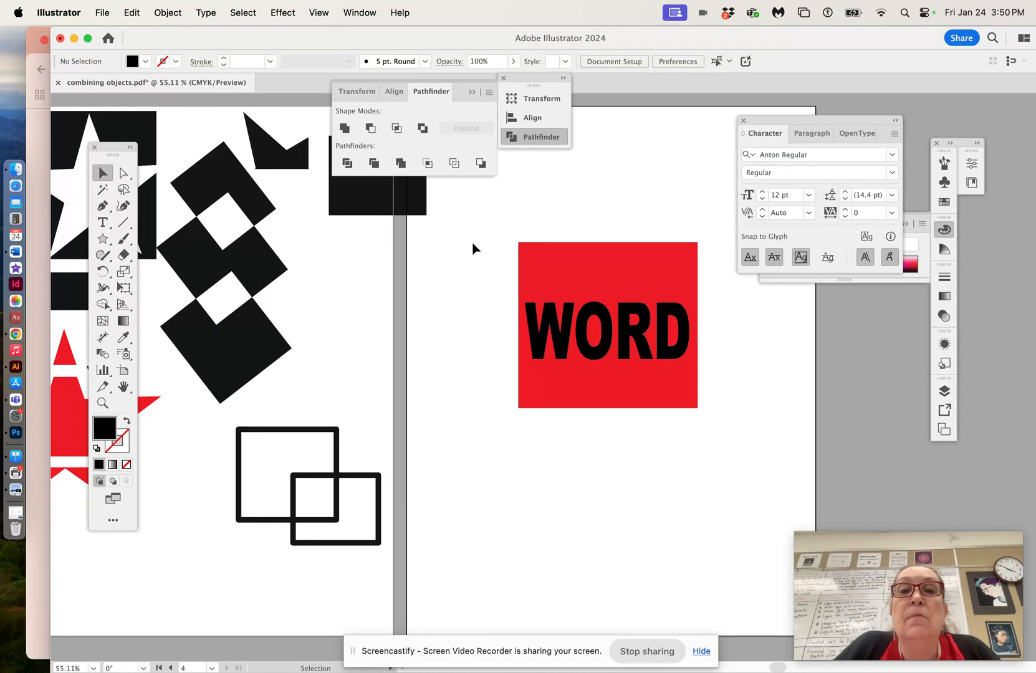
# - Combine the outlined word and the red rectangle with Exclude, and shift the result slightly up and left
pyautogui.moveTo(482, 242); pyautogui.dragTo(697, 419)
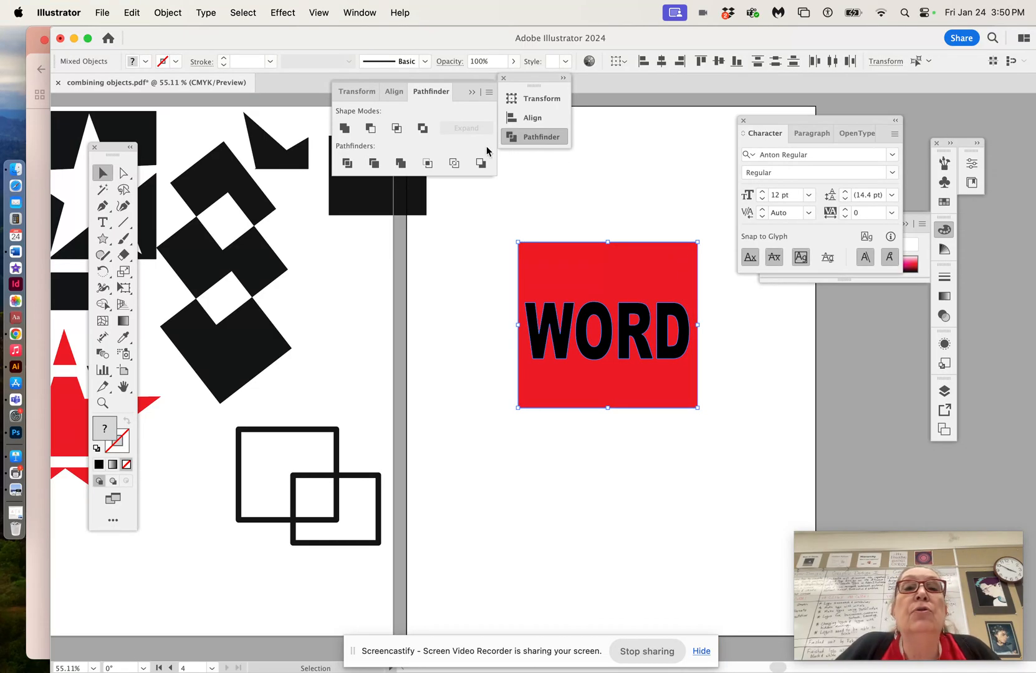
pyautogui.click(423, 129)
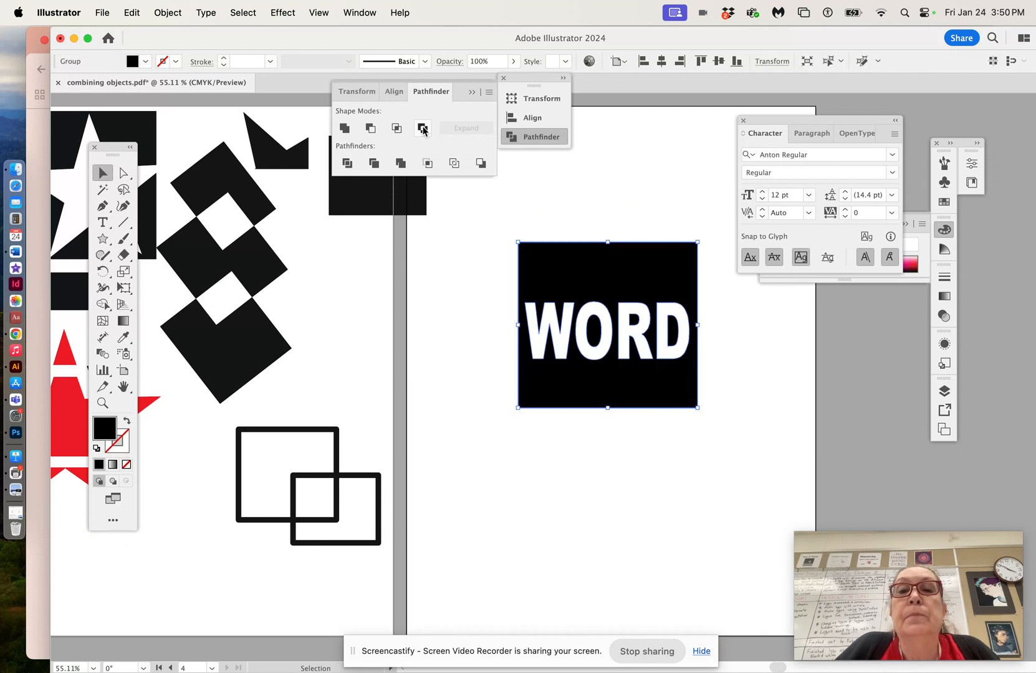
pyautogui.click(468, 318)
pyautogui.moveTo(579, 274); pyautogui.dragTo(557, 256)
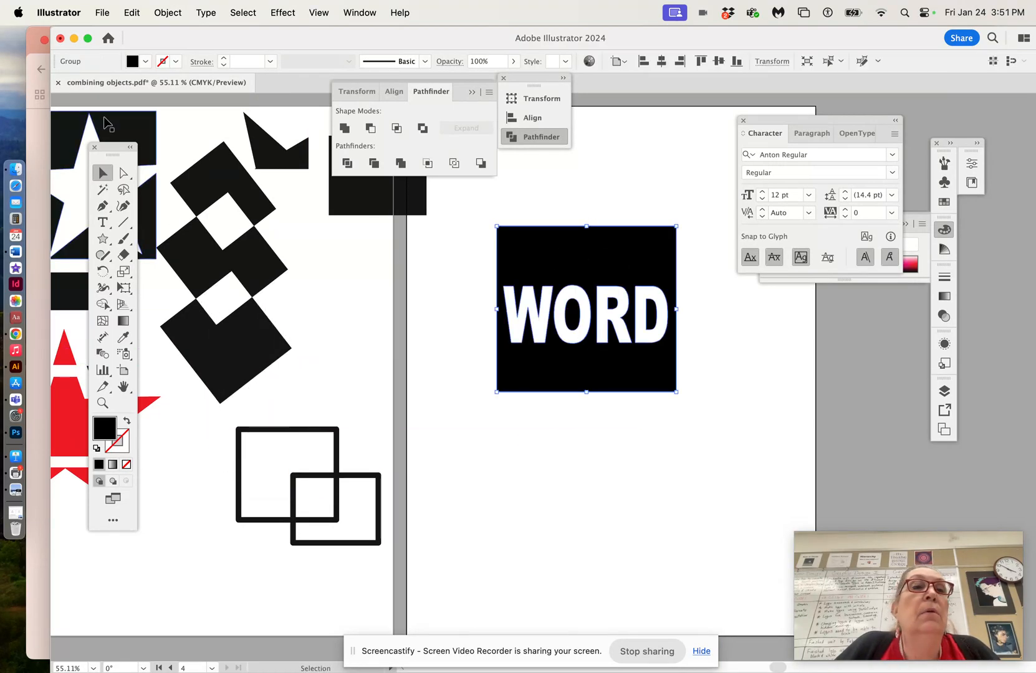
# - Undo the move and the Exclude operation on the word and rectangle
pyautogui.click(136, 14)
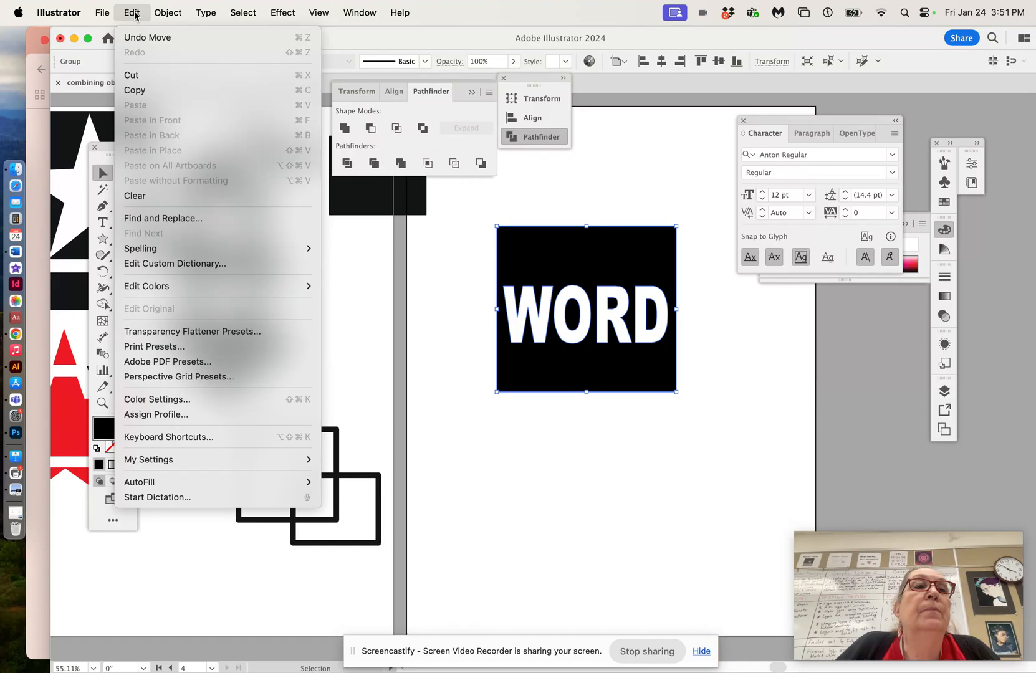
pyautogui.click(145, 39)
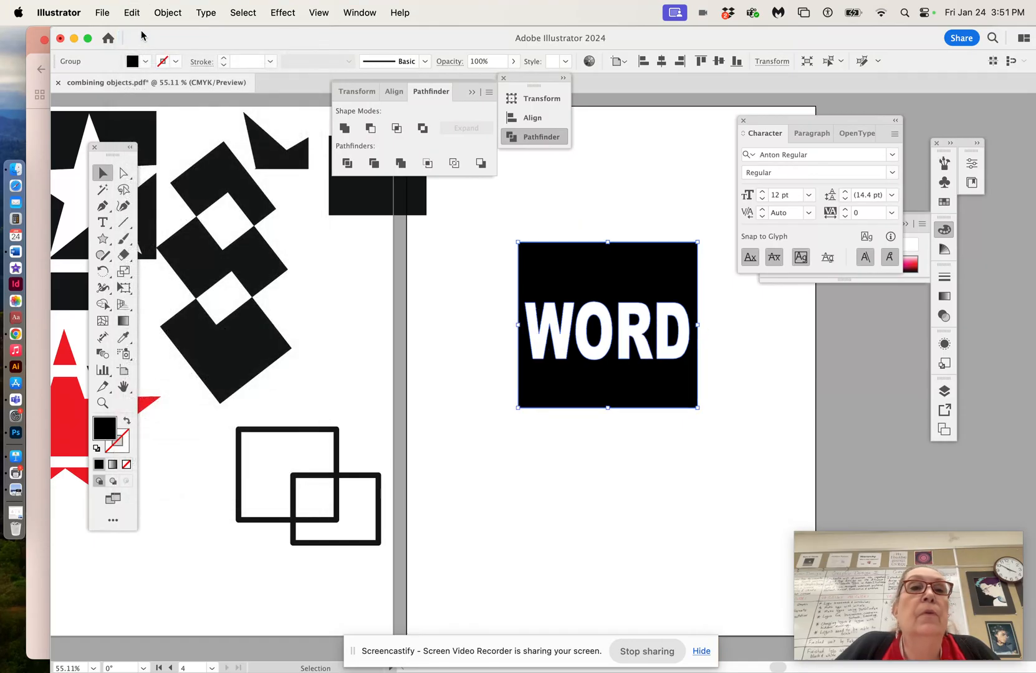
pyautogui.click(135, 13)
pyautogui.click(141, 39)
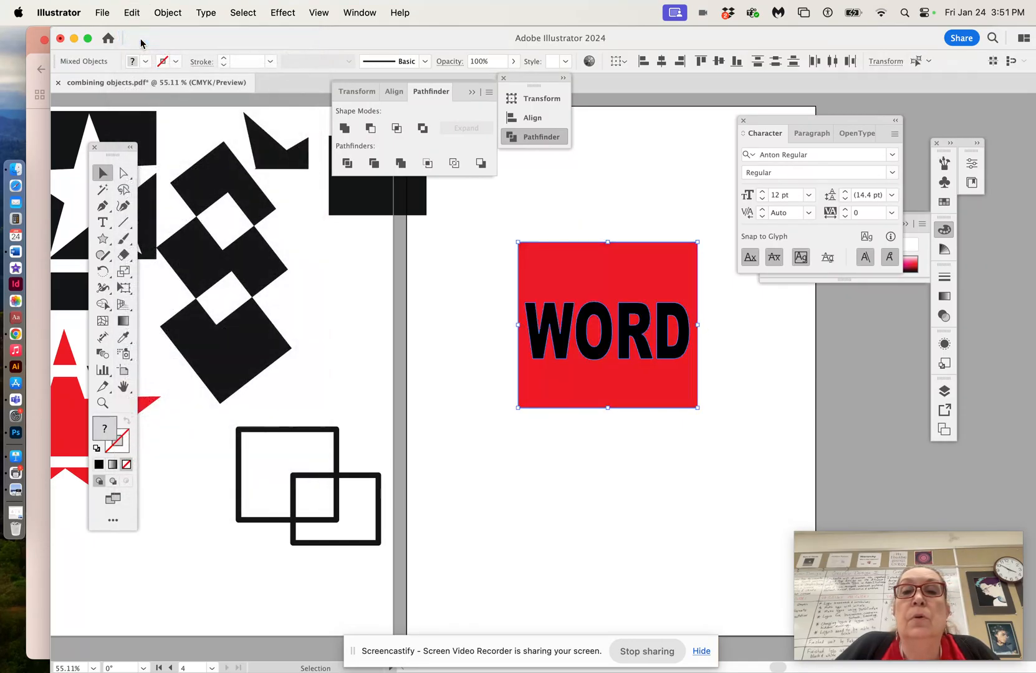
pyautogui.click(486, 335)
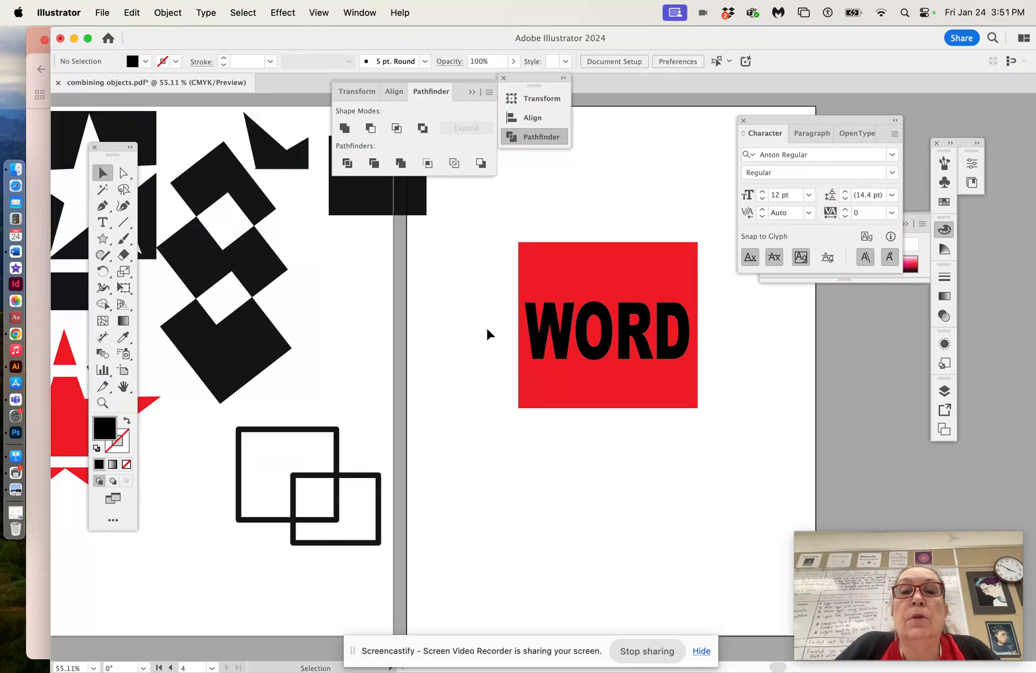
# - Fill the rectangle behind the word with black and the outlined word with CMYK Red
pyautogui.click(578, 259)
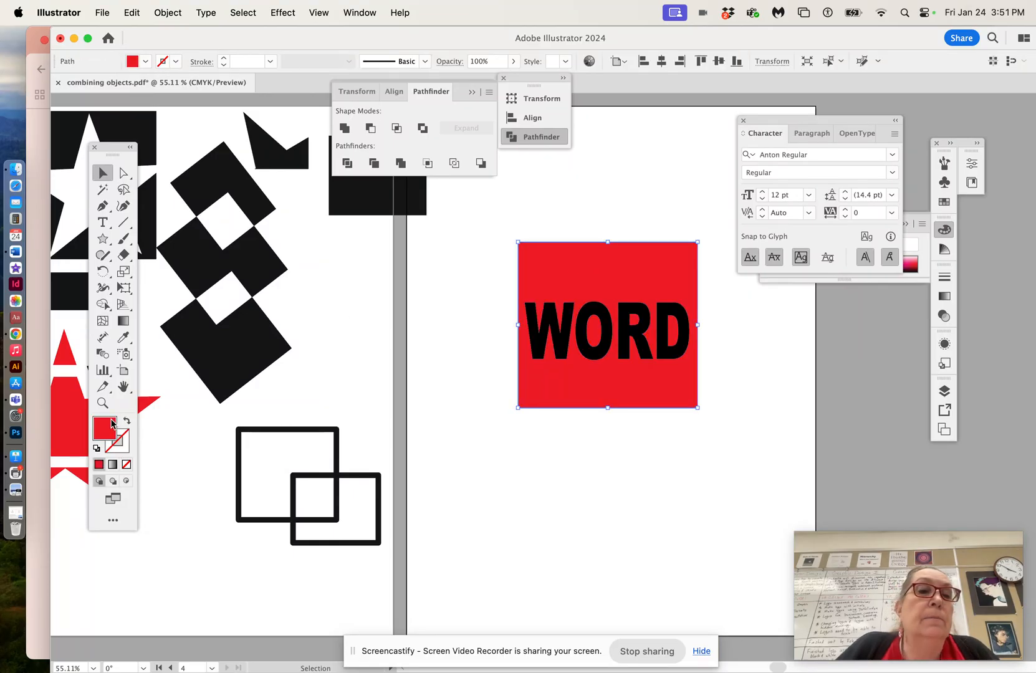
pyautogui.click(146, 62)
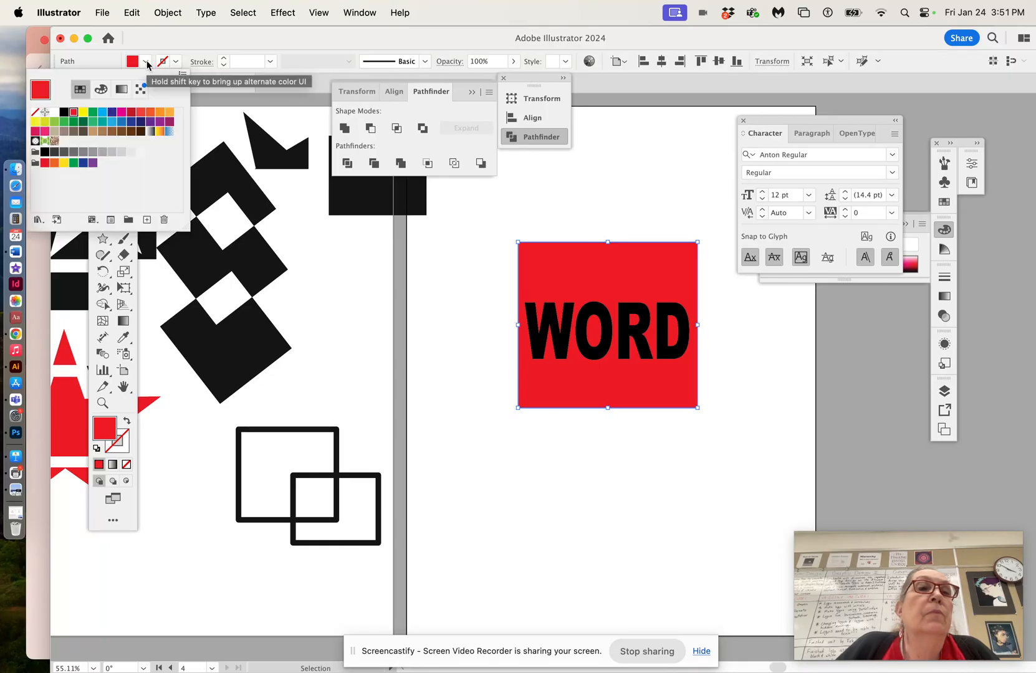
pyautogui.click(64, 113)
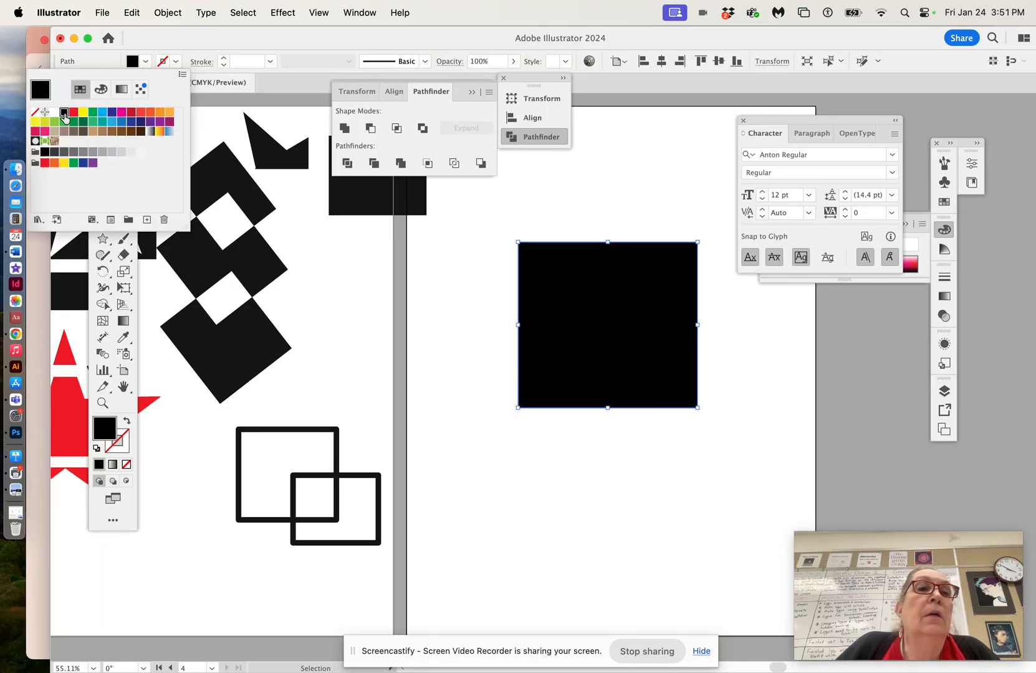
pyautogui.click(598, 334)
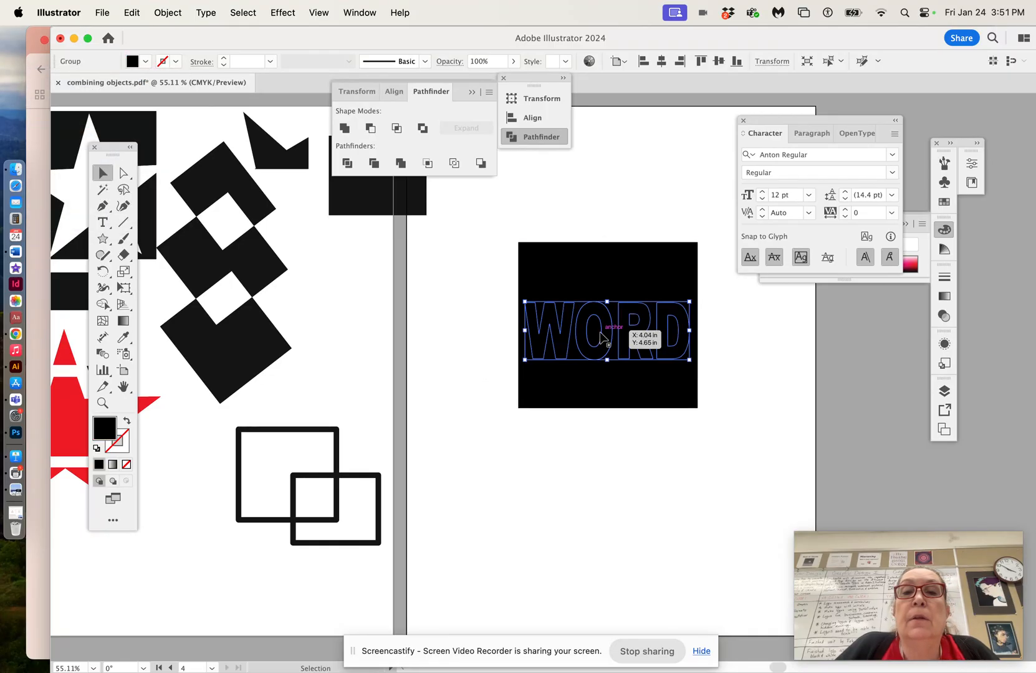
pyautogui.click(146, 61)
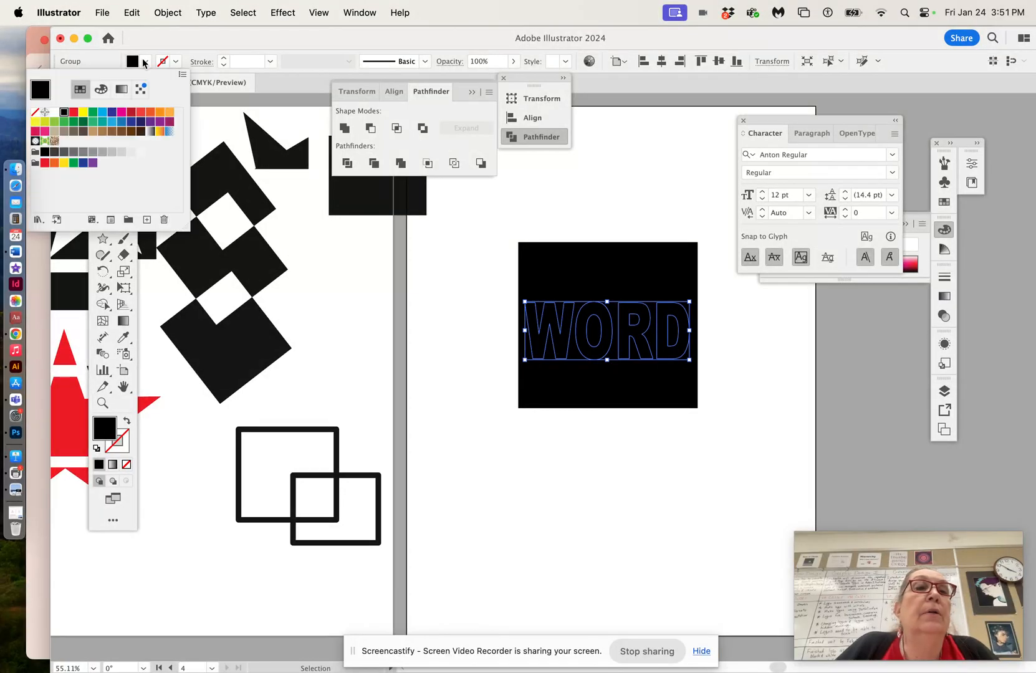
pyautogui.click(73, 112)
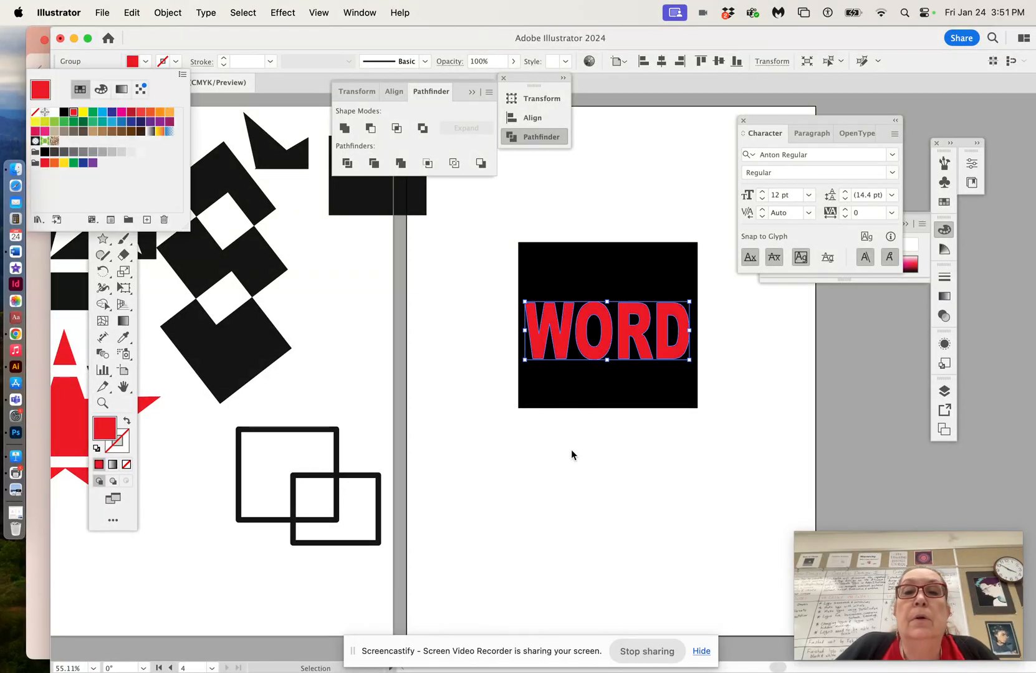
pyautogui.click(499, 290)
# - Combine the red word and the black rectangle with Exclude, and move the result up and left on the artboard
pyautogui.moveTo(488, 237); pyautogui.dragTo(709, 379)
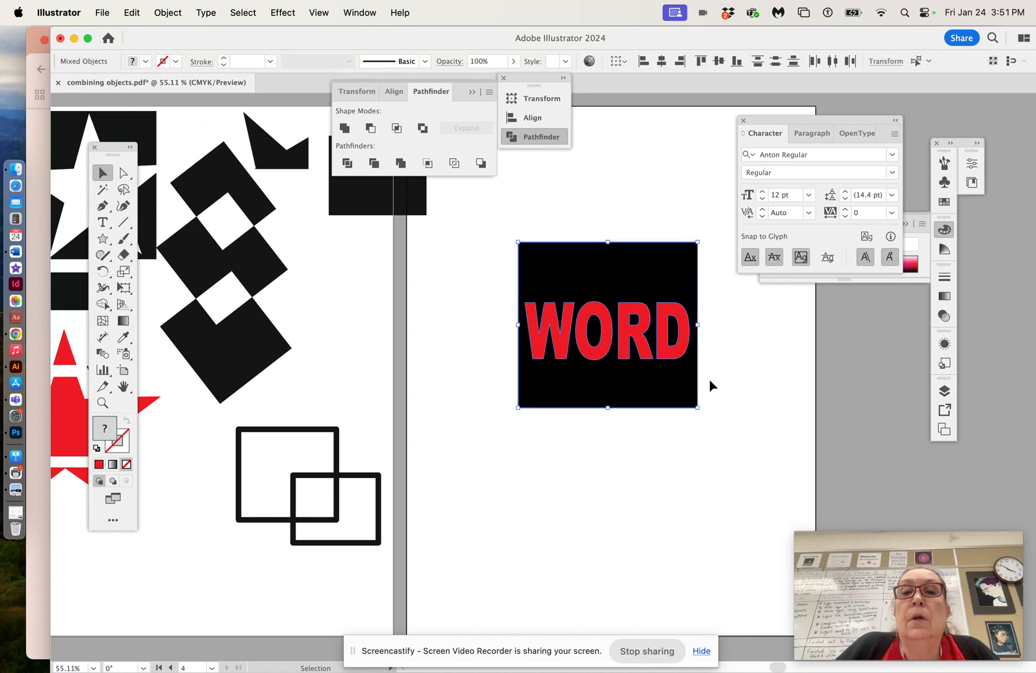
pyautogui.click(422, 129)
pyautogui.click(496, 325)
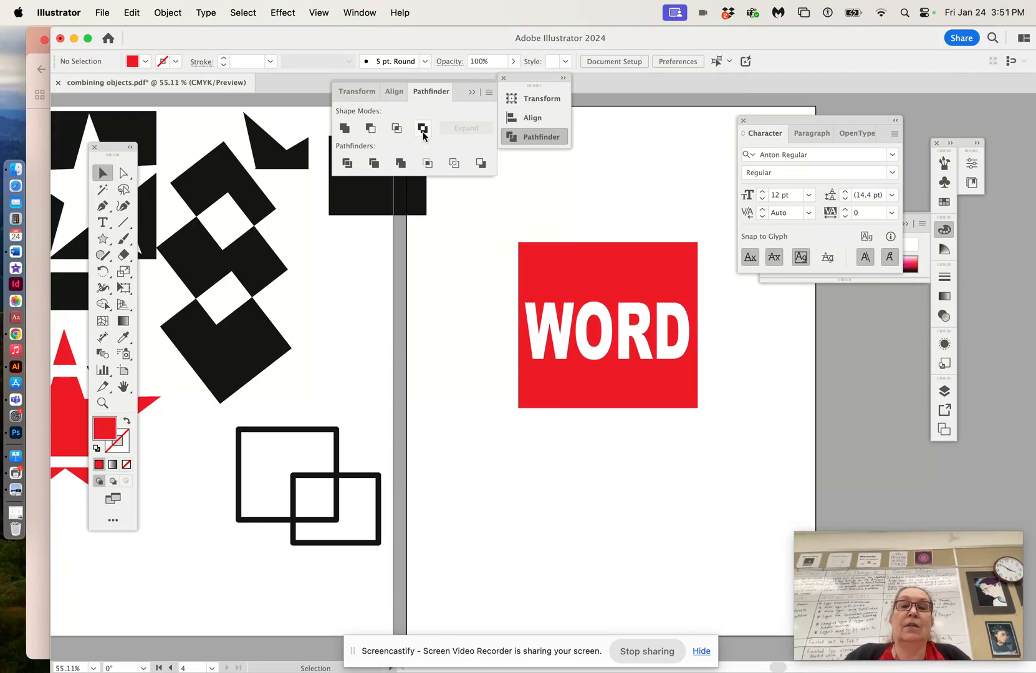
pyautogui.moveTo(562, 274); pyautogui.dragTo(510, 225)
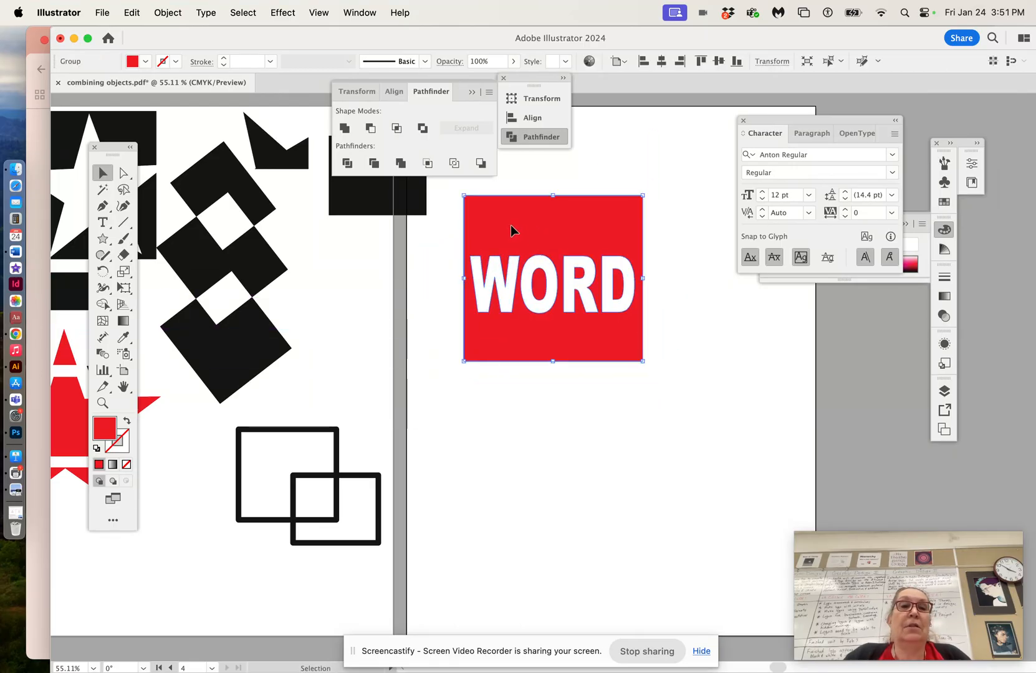
# - Fill the knocked-out word shape with orange and move it onto the neighbouring artboard, over the black diamond design
pyautogui.click(146, 62)
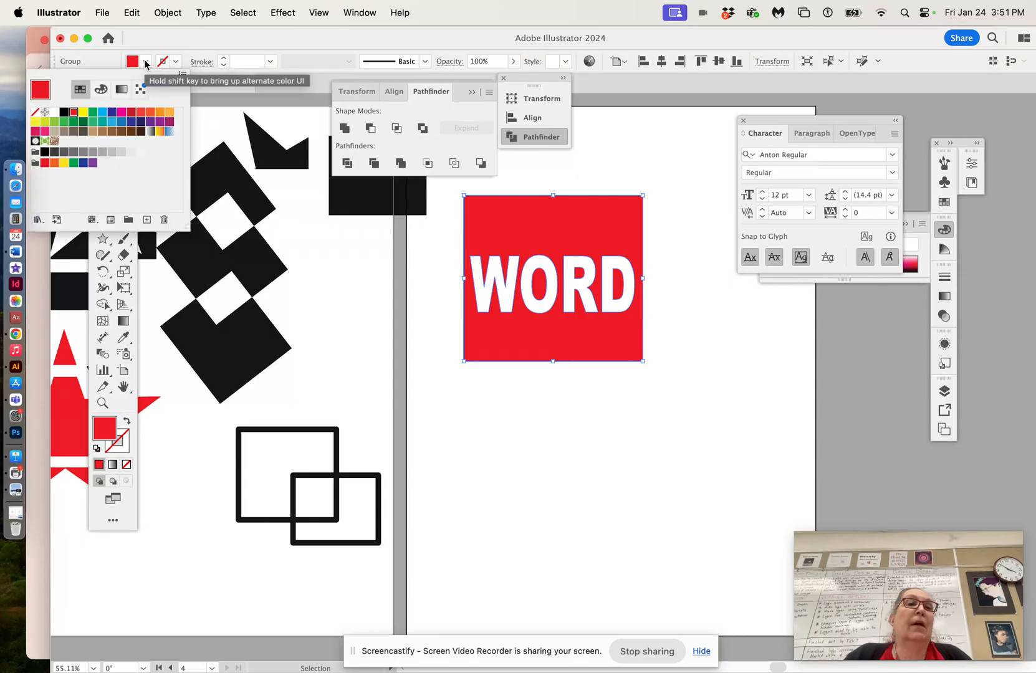
pyautogui.click(160, 113)
pyautogui.moveTo(550, 225); pyautogui.dragTo(245, 295)
# - Move the leftover black rectangle into the emptied artboard's upper area and add point text reading "J" below it
pyautogui.click(538, 295)
pyautogui.moveTo(370, 194); pyautogui.dragTo(569, 280)
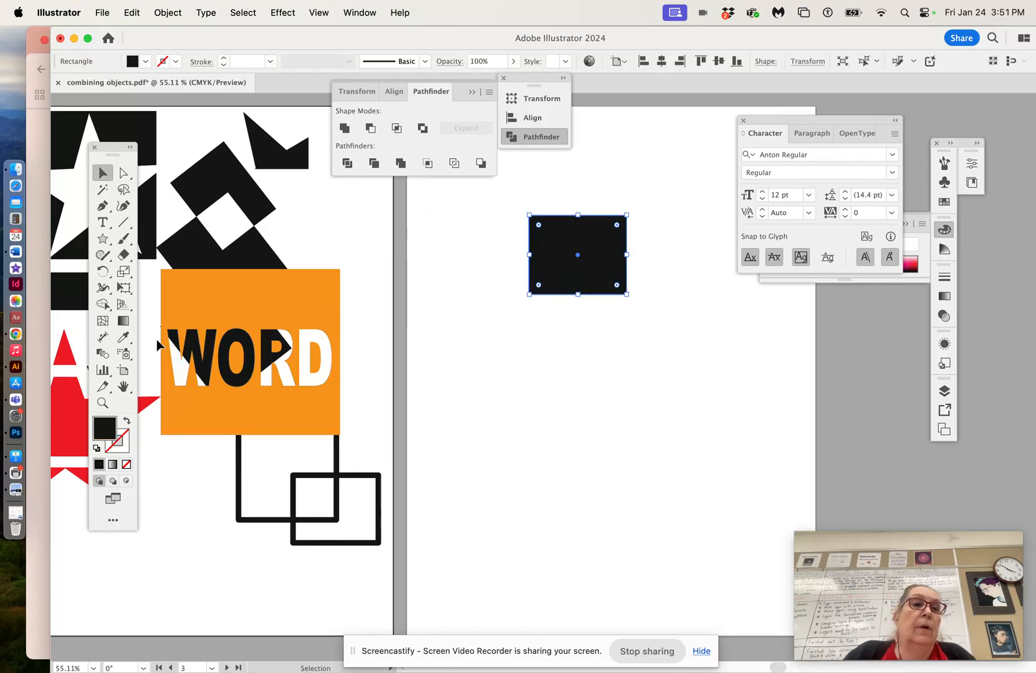
pyautogui.click(508, 370)
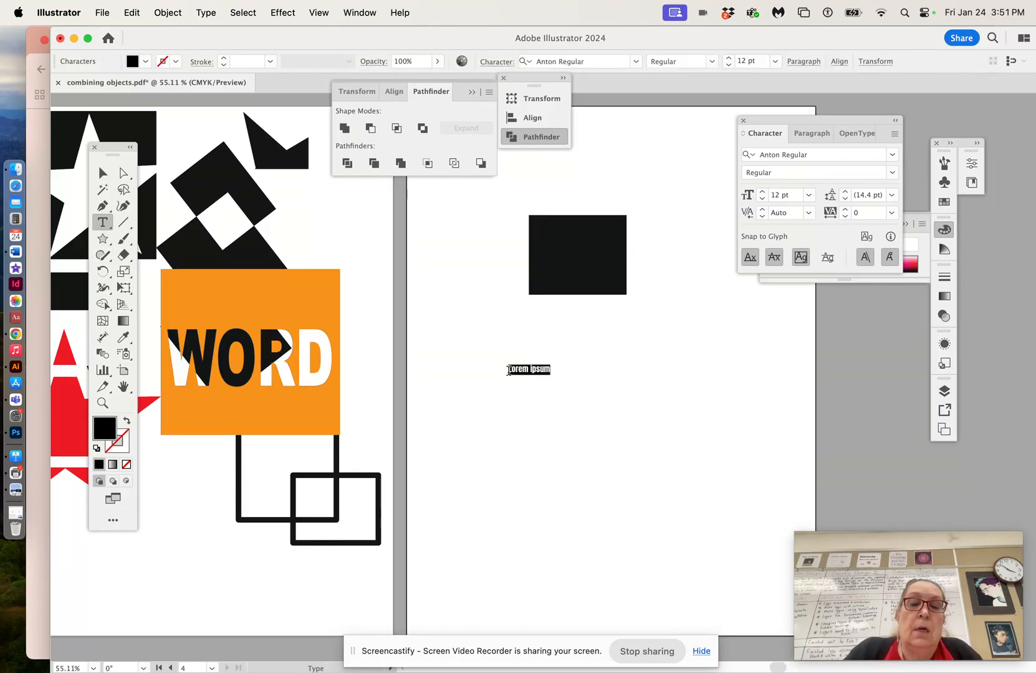
pyautogui.press('BackSpace')
pyautogui.click(103, 173)
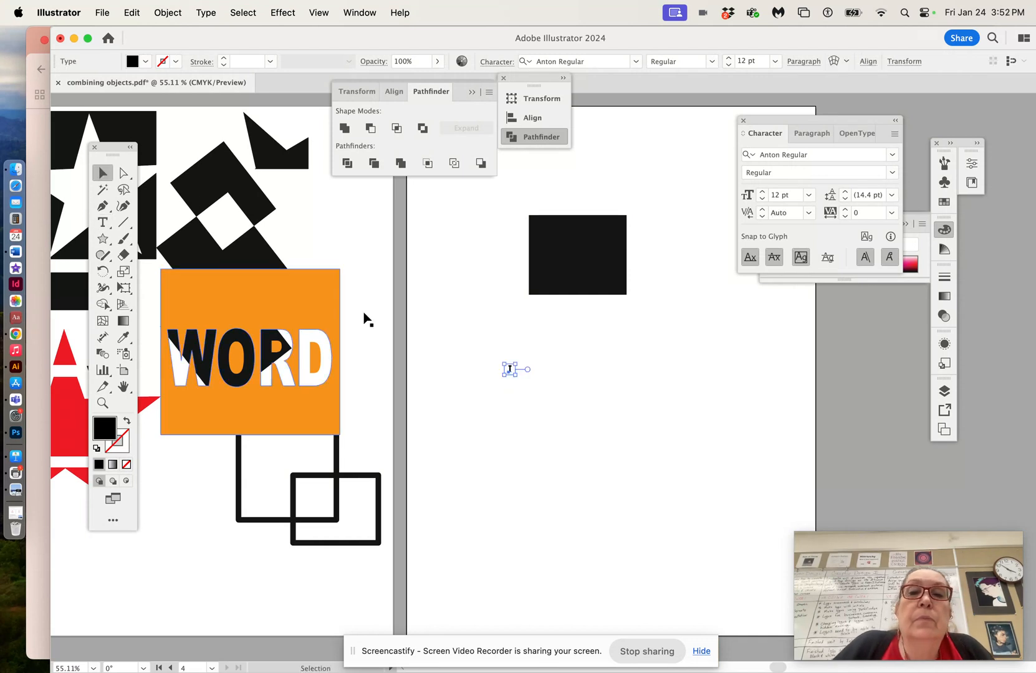
# - Enlarge the letter T to about 186 pt and set its font to Flat Earth Scribe
pyautogui.moveTo(517, 376); pyautogui.dragTo(666, 539)
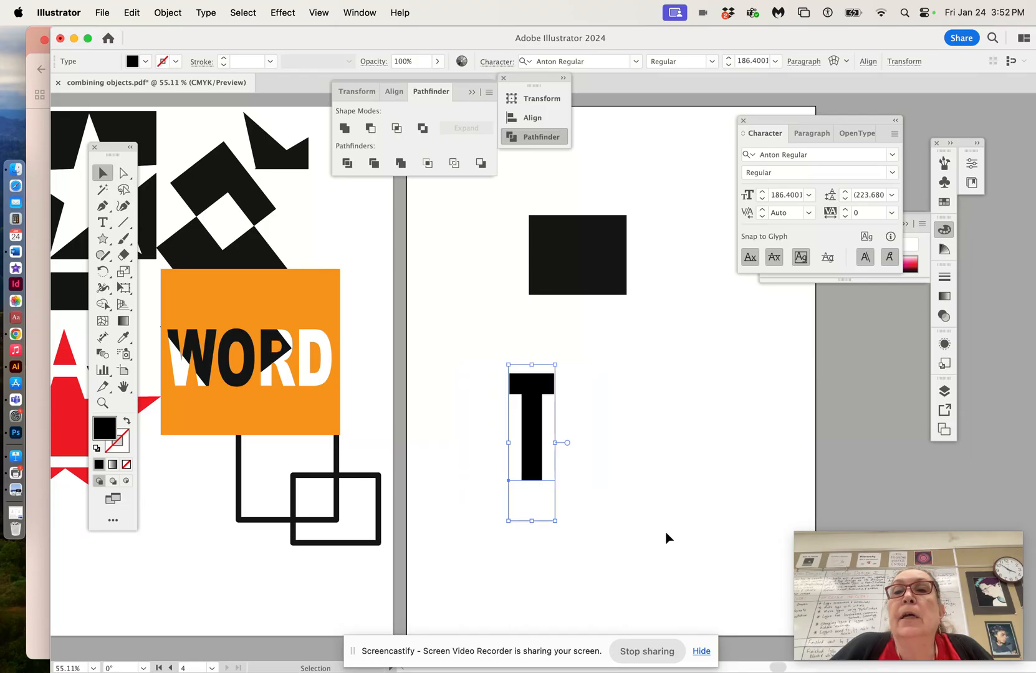
pyautogui.click(892, 156)
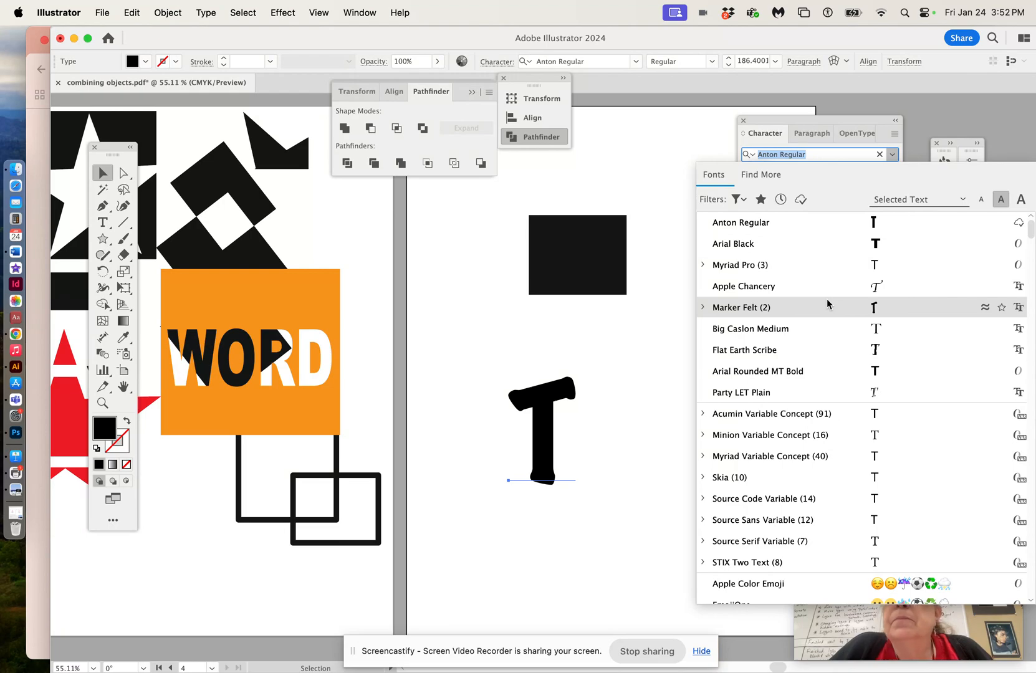
pyautogui.click(830, 350)
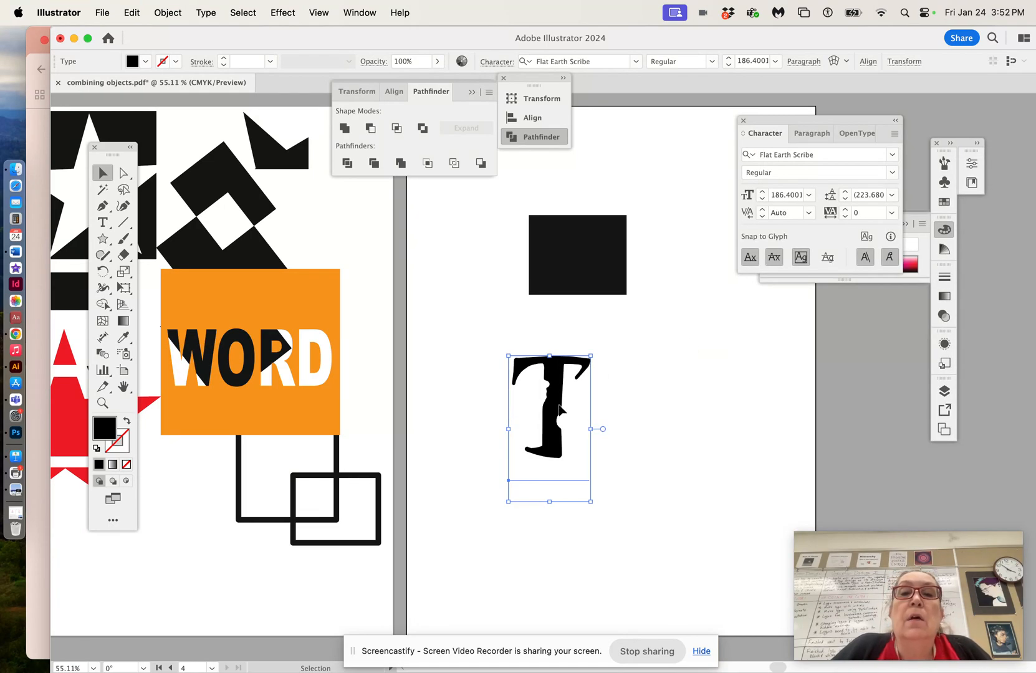
# - Undo the T's font change and move the letter up and to the right, closer to the black rectangle
pyautogui.press('super+shift+a')
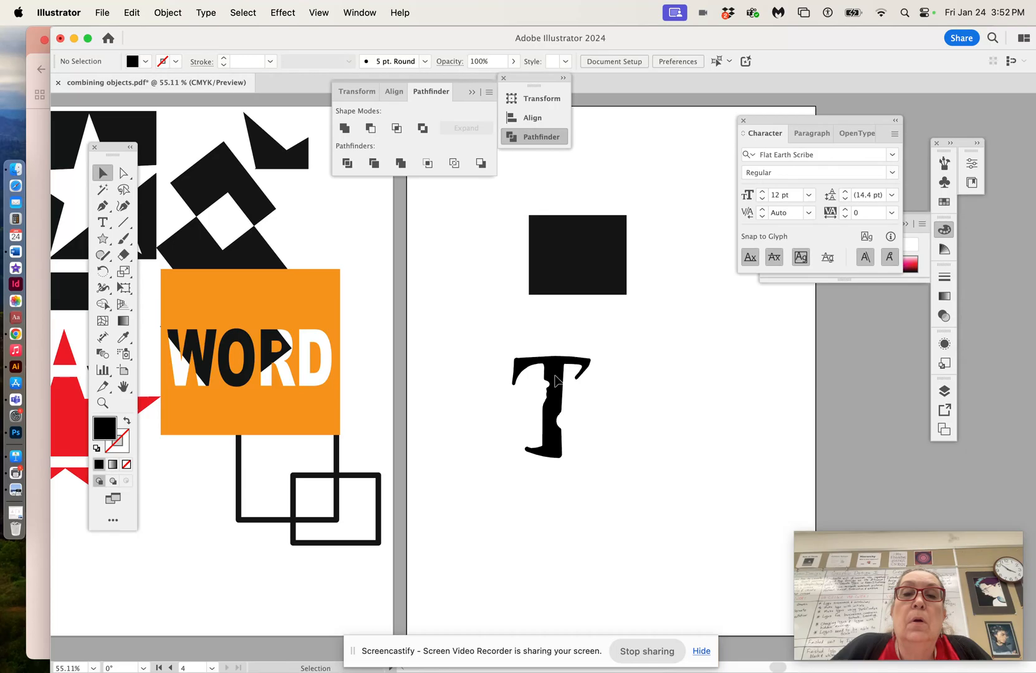
pyautogui.click(577, 290)
pyautogui.click(617, 409)
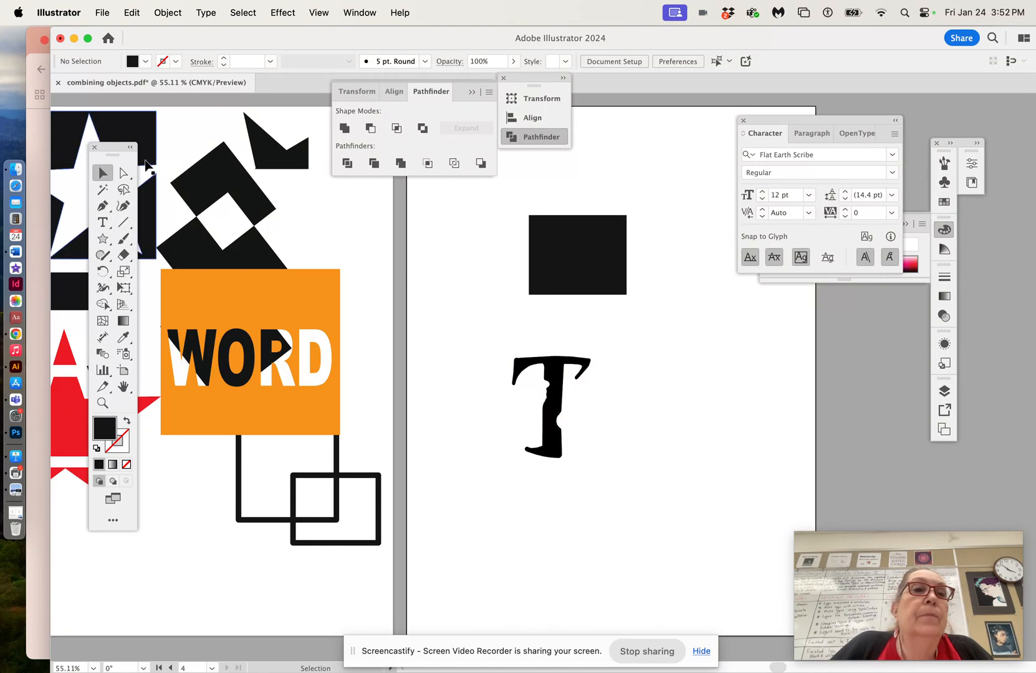
pyautogui.click(331, 221)
pyautogui.click(124, 173)
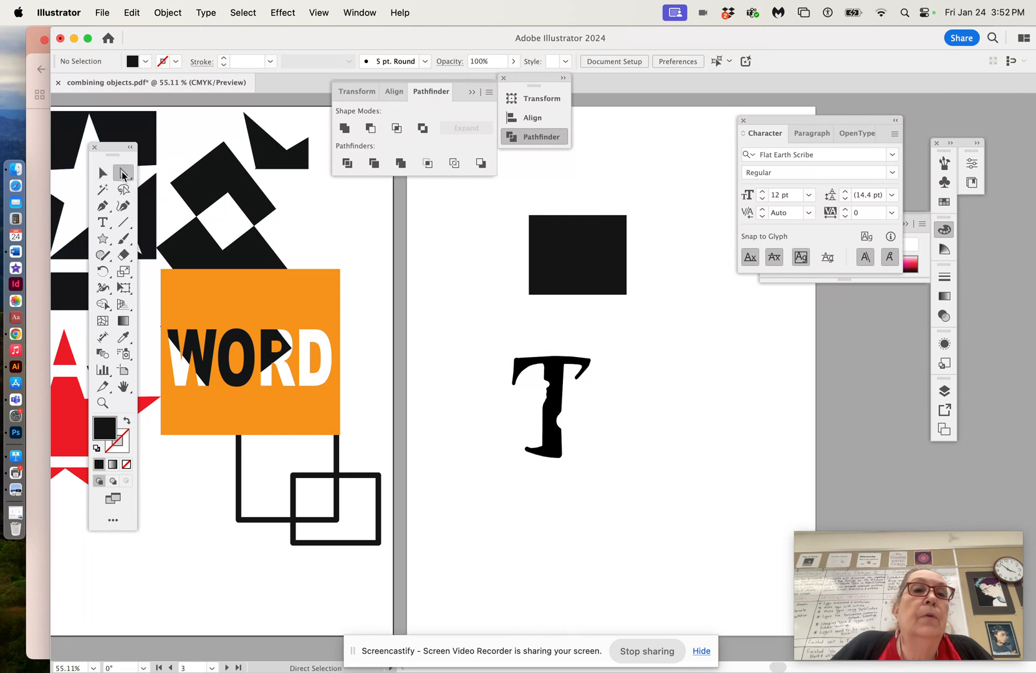
pyautogui.click(565, 374)
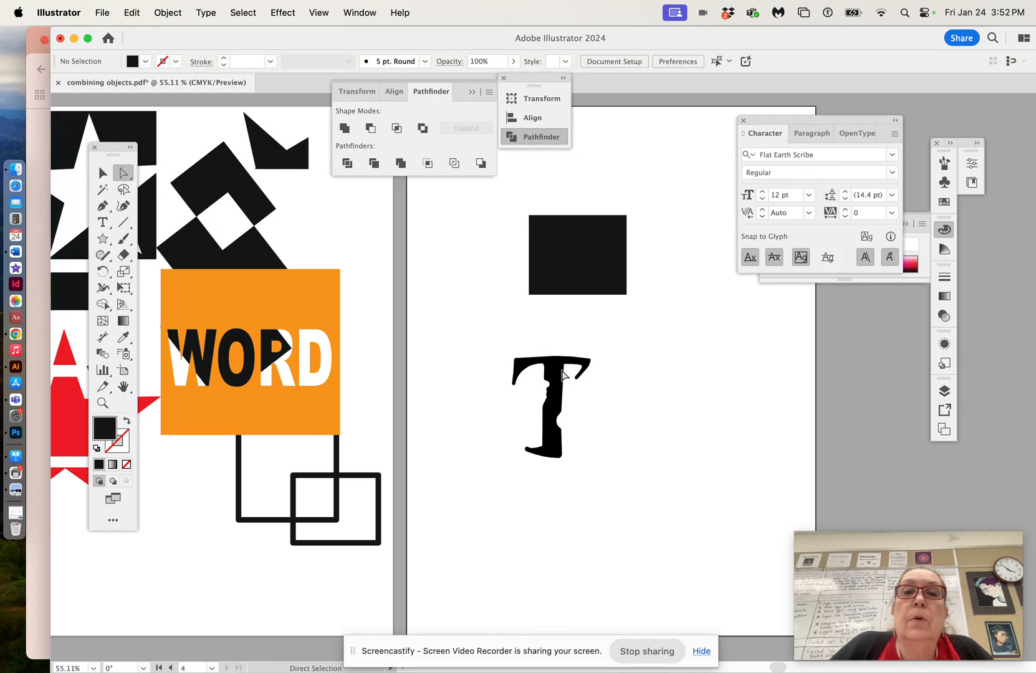
pyautogui.click(132, 15)
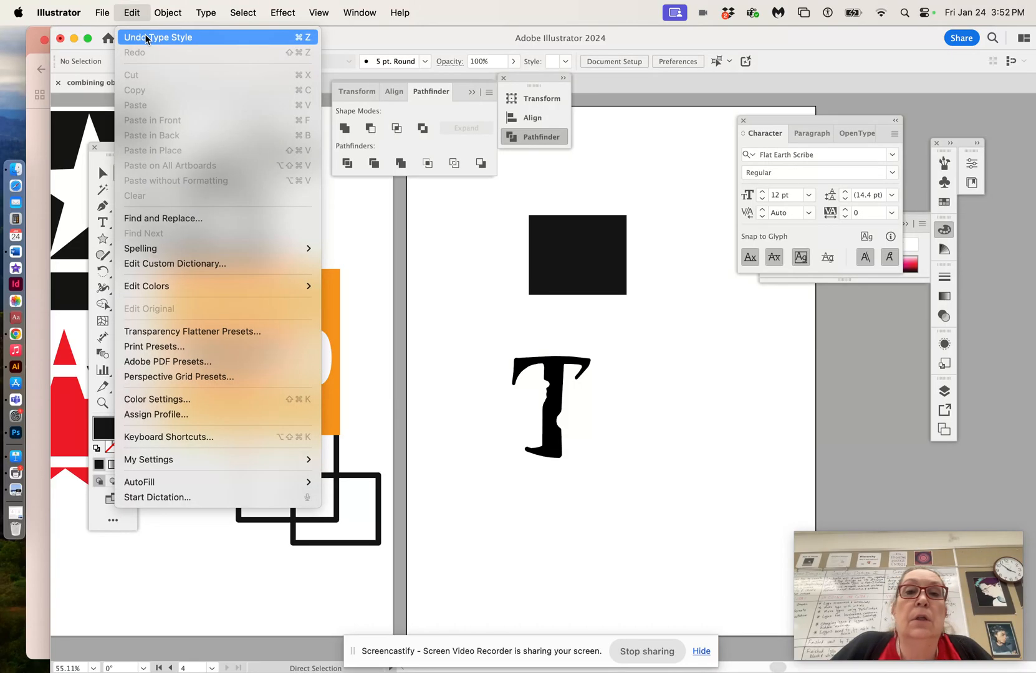
pyautogui.click(146, 38)
pyautogui.moveTo(538, 393); pyautogui.dragTo(585, 356)
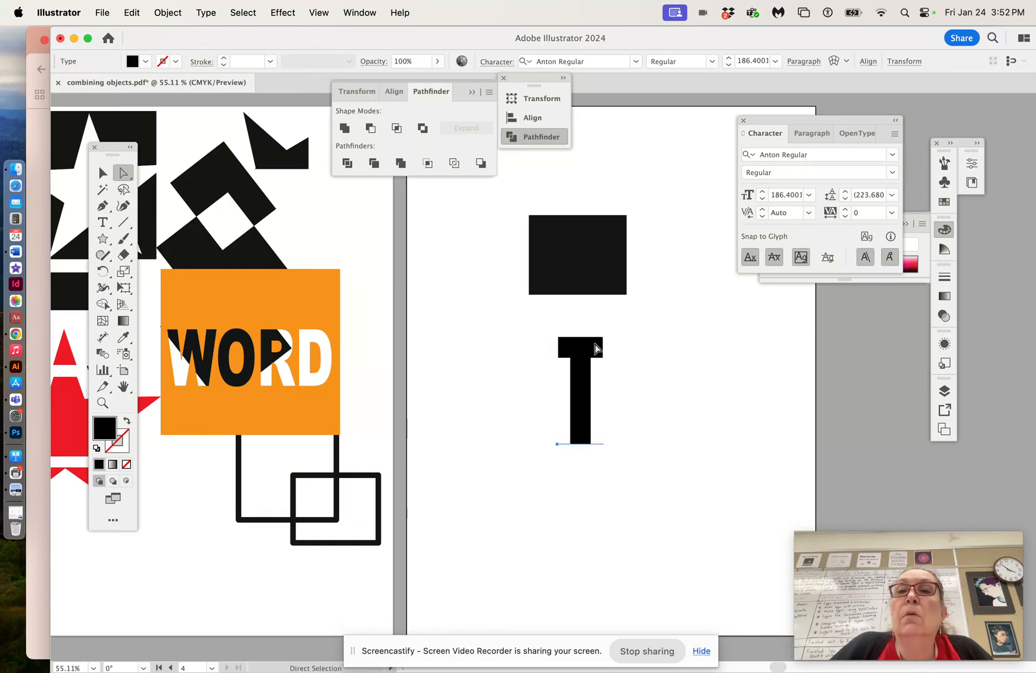
# - Try Flat Earth Scribe and Arial Black as the T's font, and undo both font changes
pyautogui.click(892, 155)
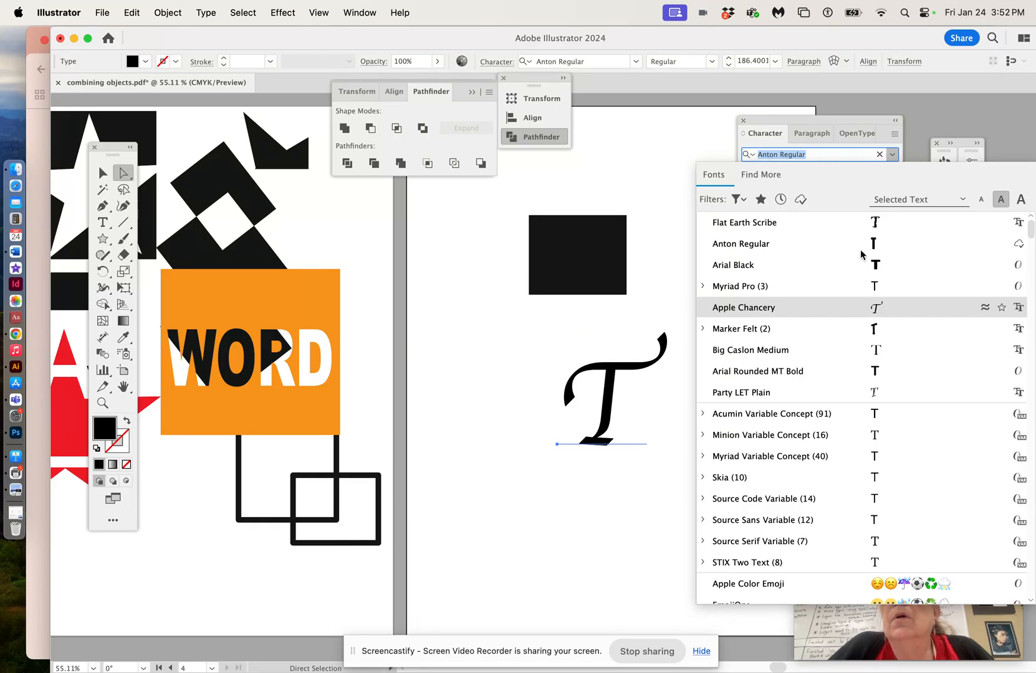
pyautogui.click(859, 224)
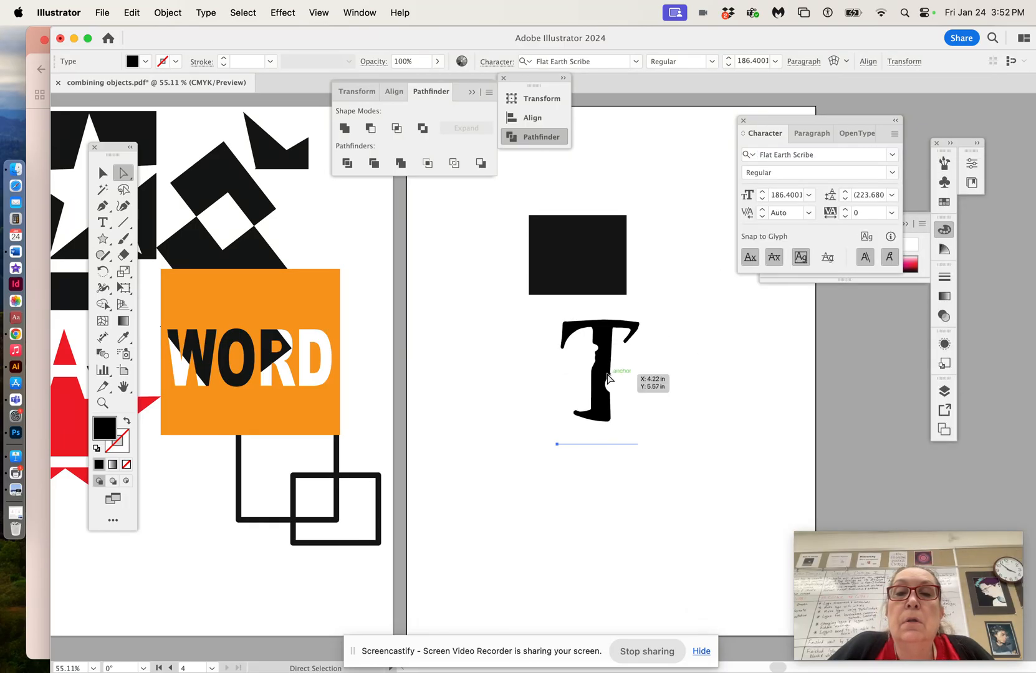
pyautogui.click(605, 337)
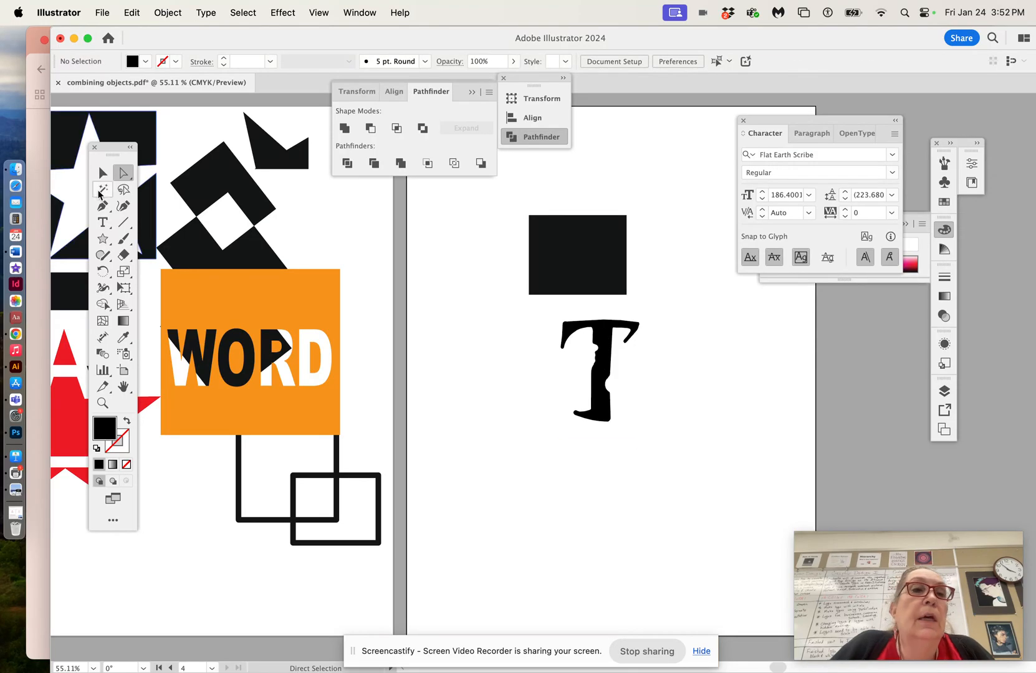
pyautogui.click(102, 173)
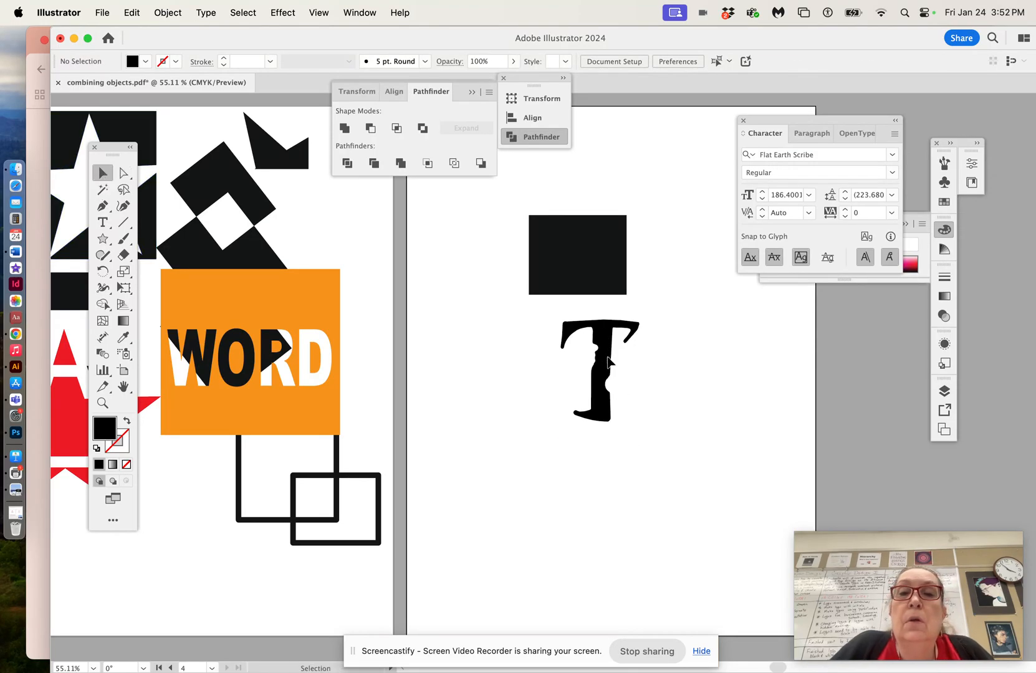
pyautogui.click(891, 156)
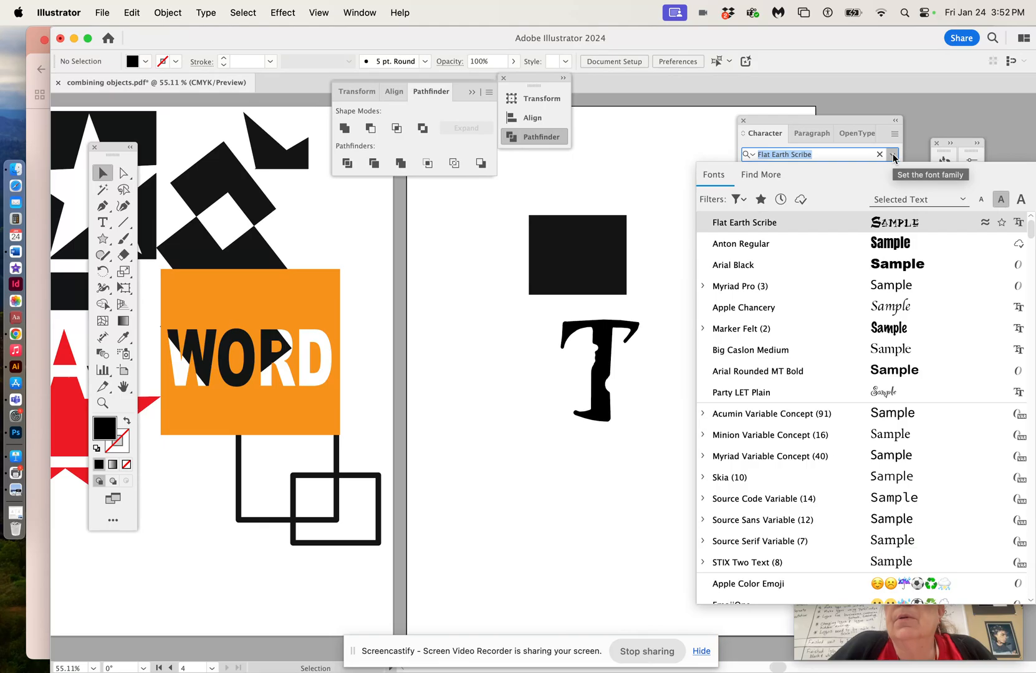
pyautogui.click(839, 267)
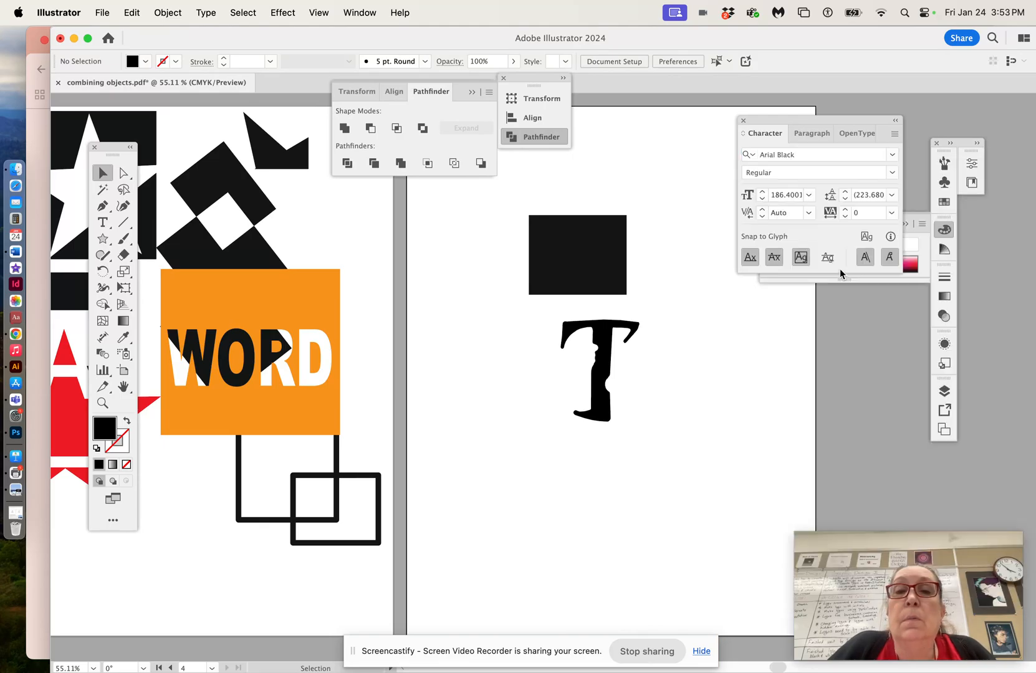
pyautogui.click(606, 349)
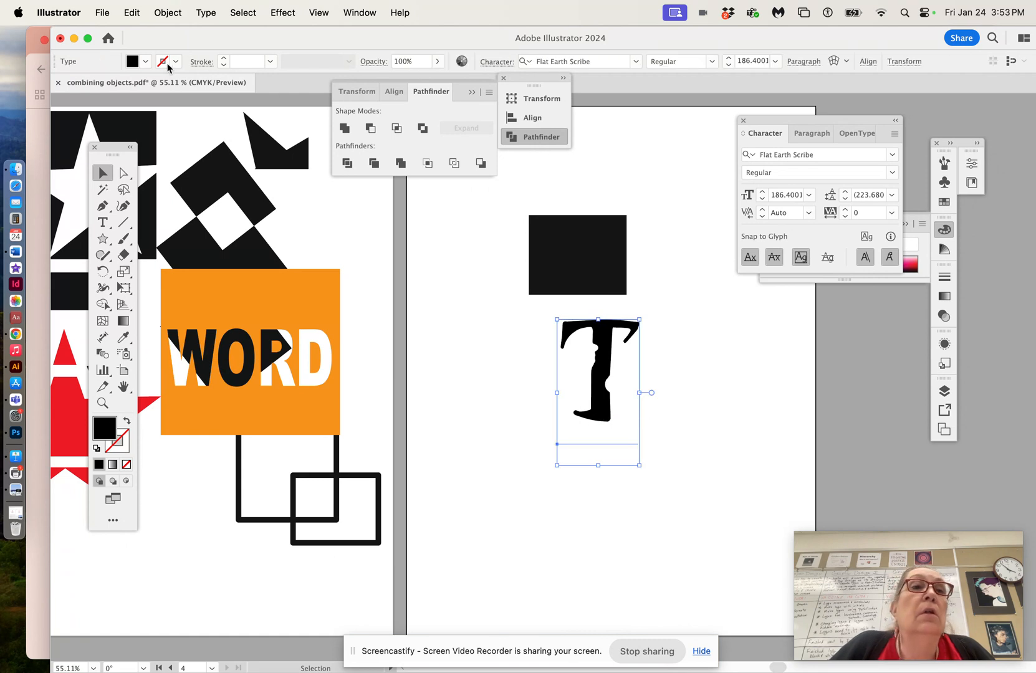
pyautogui.click(131, 13)
pyautogui.click(148, 36)
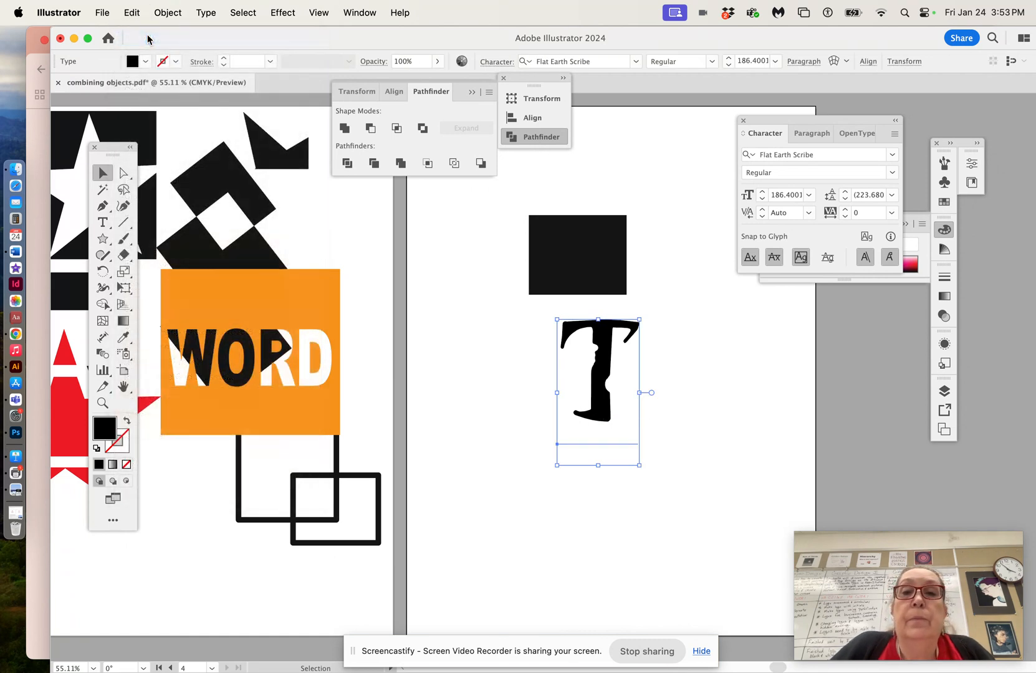
pyautogui.click(132, 13)
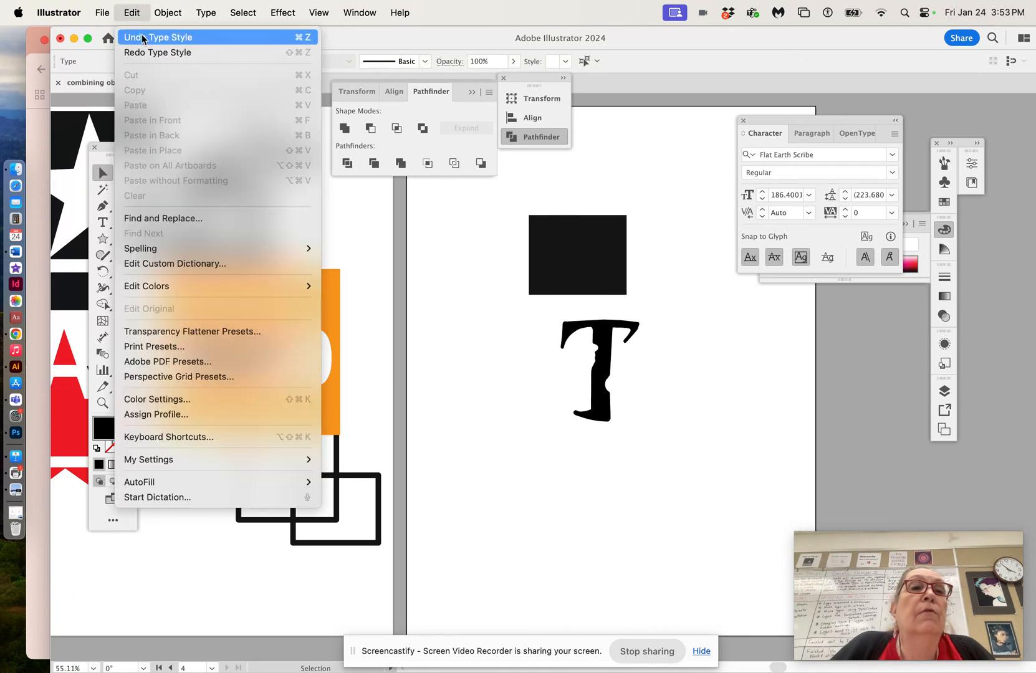
pyautogui.click(142, 36)
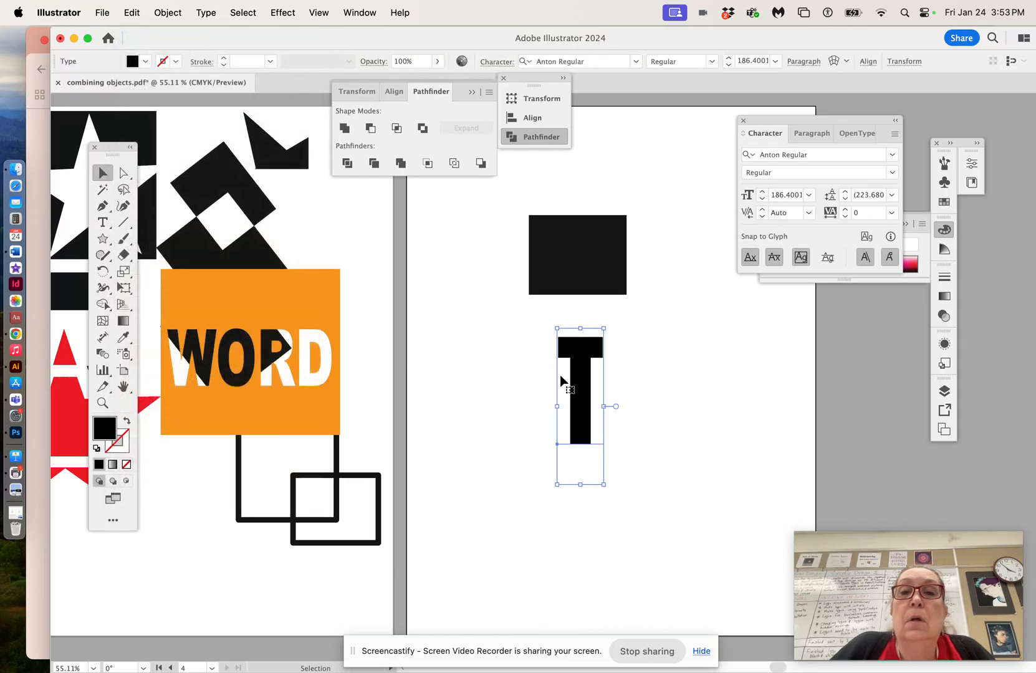
# - Try to set the T's font to Arial Rounded MT Bold
pyautogui.click(890, 159)
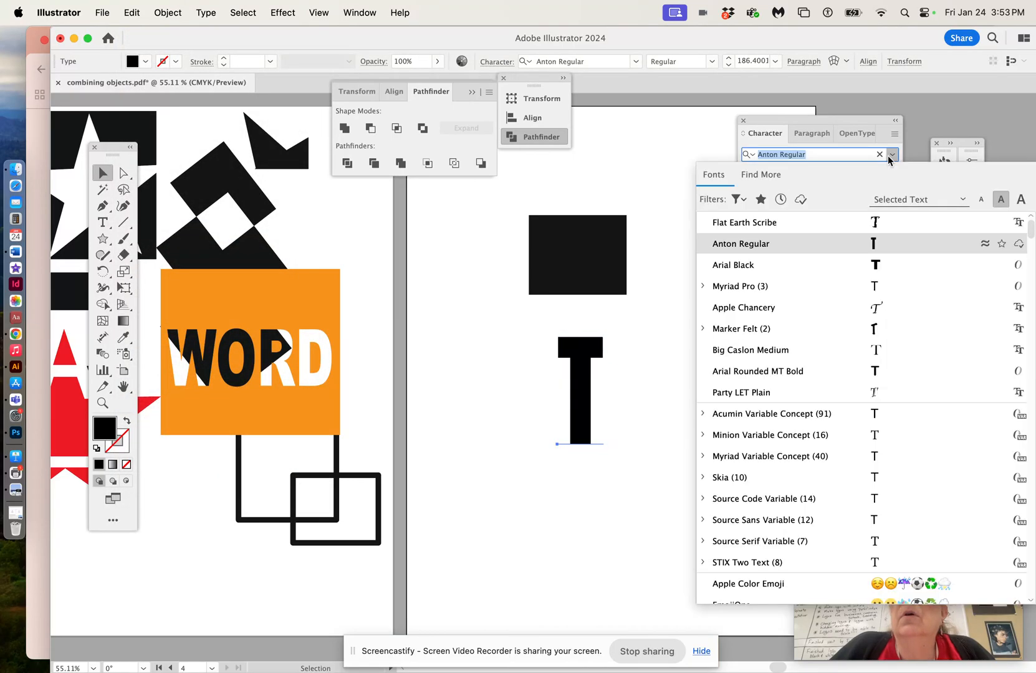
pyautogui.click(838, 371)
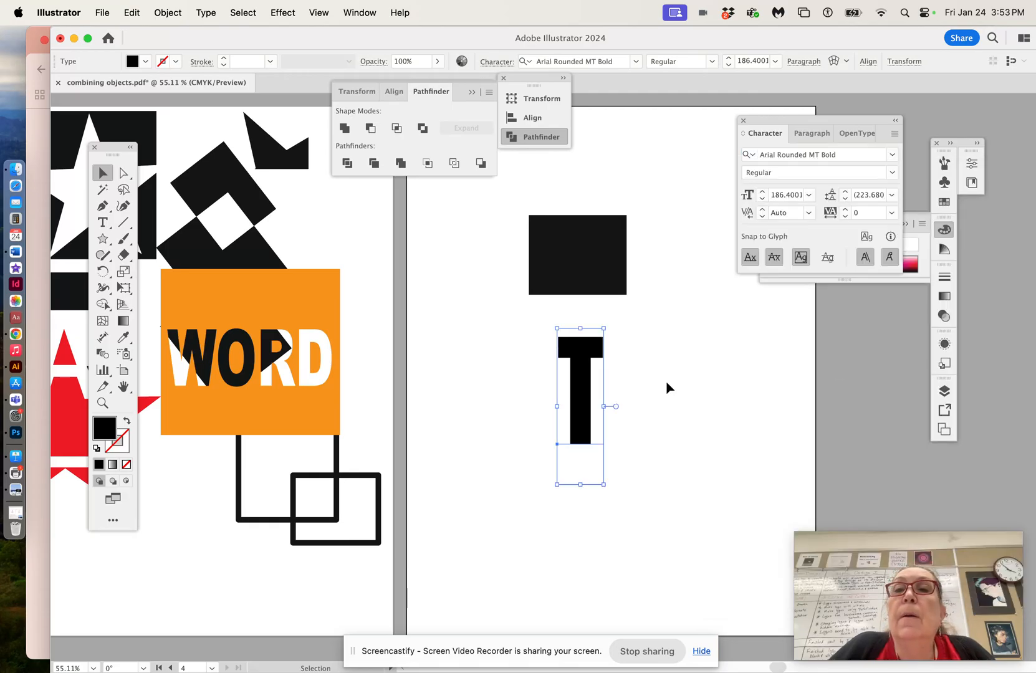
# - Widen the T to slightly more than the black rectangle's width and move it over the rectangle, with its crossbar above the upper edge
pyautogui.moveTo(582, 368); pyautogui.dragTo(590, 359)
pyautogui.moveTo(594, 416); pyautogui.dragTo(649, 418)
pyautogui.moveTo(594, 397); pyautogui.dragTo(584, 229)
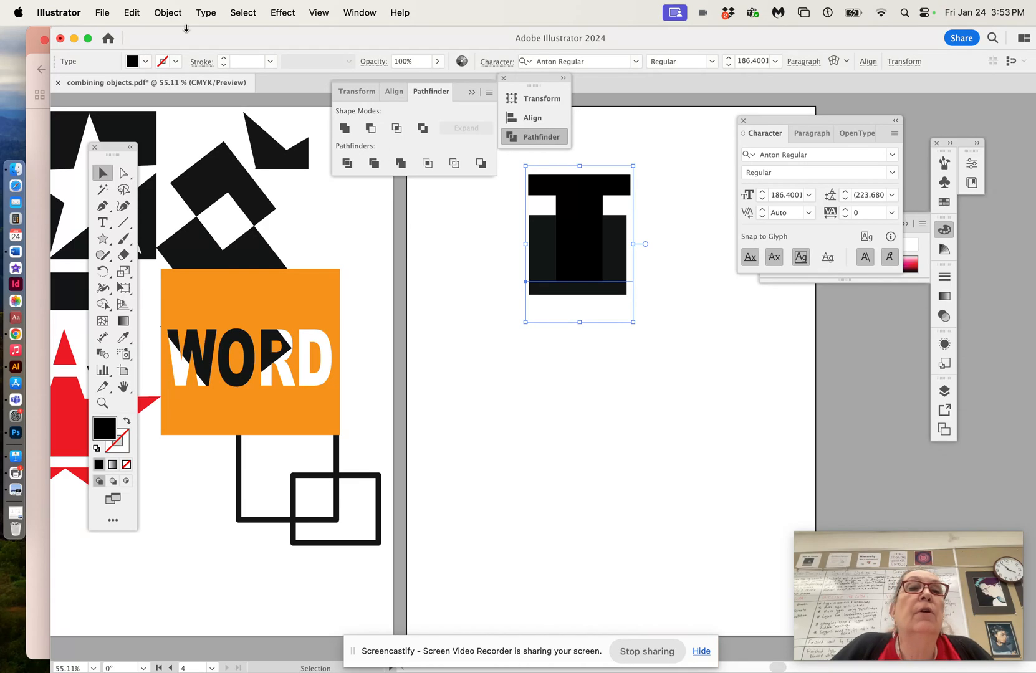
# - Convert the T to outlines and combine it with the black rectangle using Exclude
pyautogui.click(204, 13)
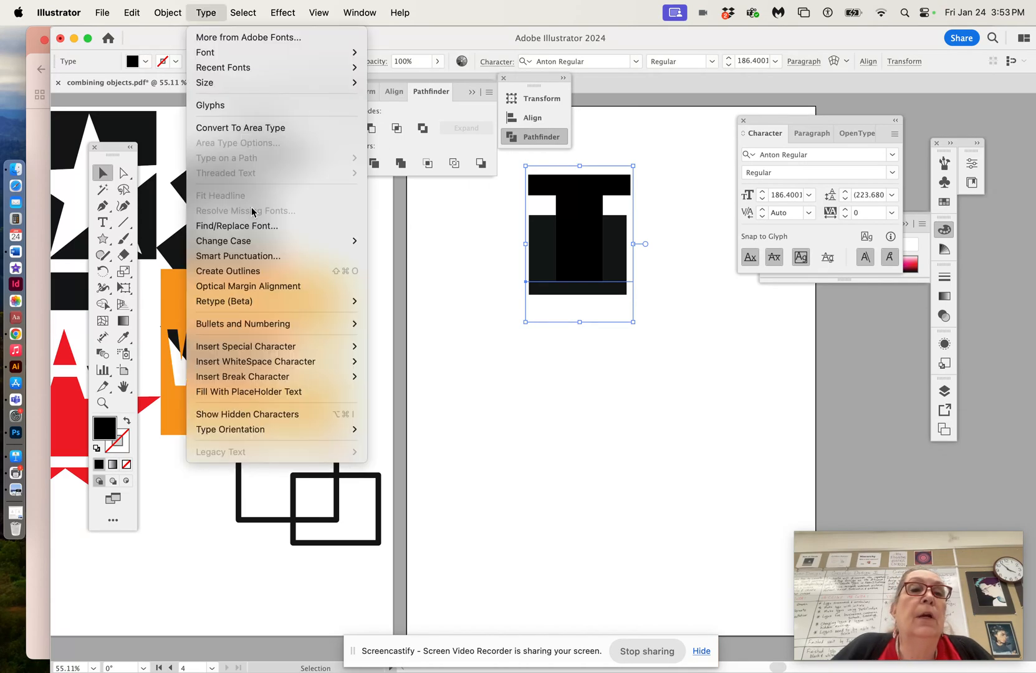
pyautogui.click(249, 272)
pyautogui.click(462, 323)
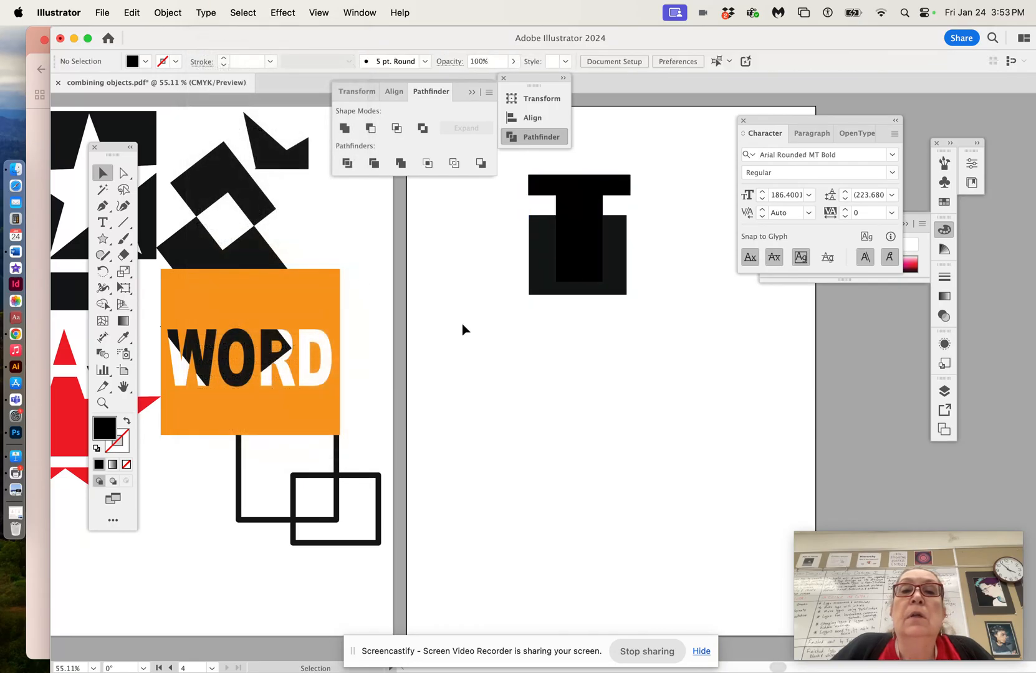
pyautogui.moveTo(516, 171); pyautogui.dragTo(635, 323)
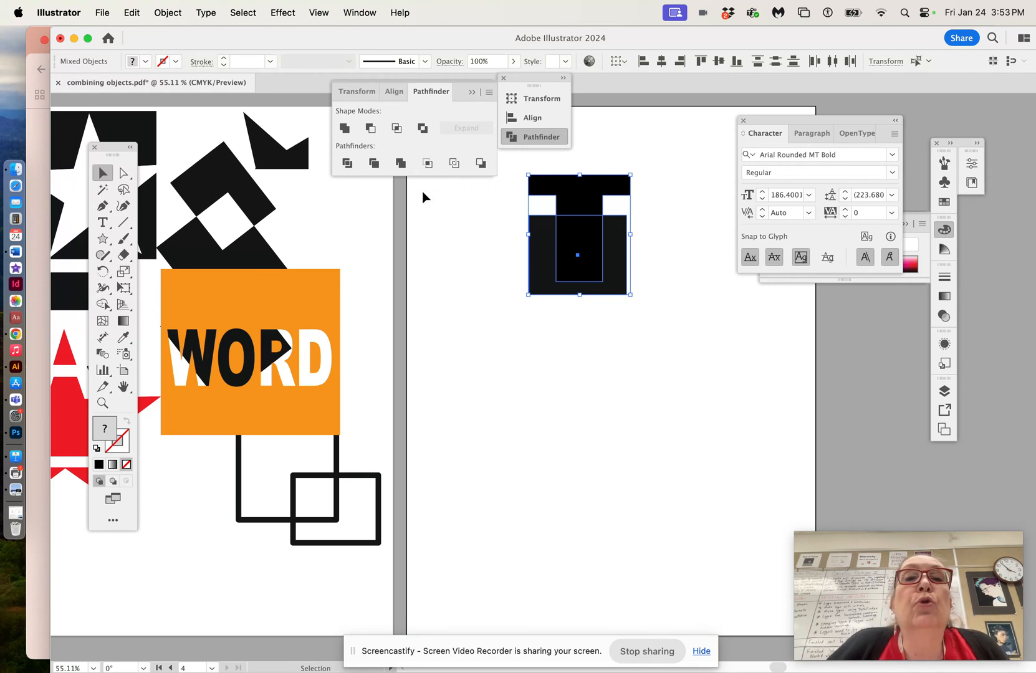
pyautogui.click(422, 129)
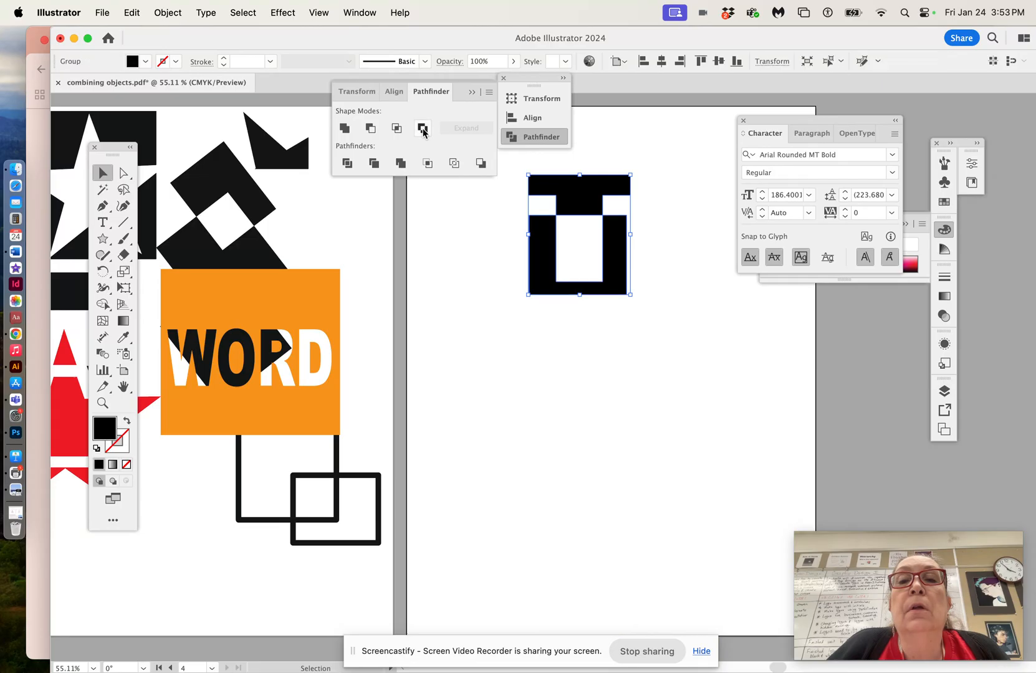
# - Move the combined T and rectangle shape to the right on the artboard and deselect it
pyautogui.click(471, 296)
pyautogui.moveTo(586, 201); pyautogui.dragTo(526, 252)
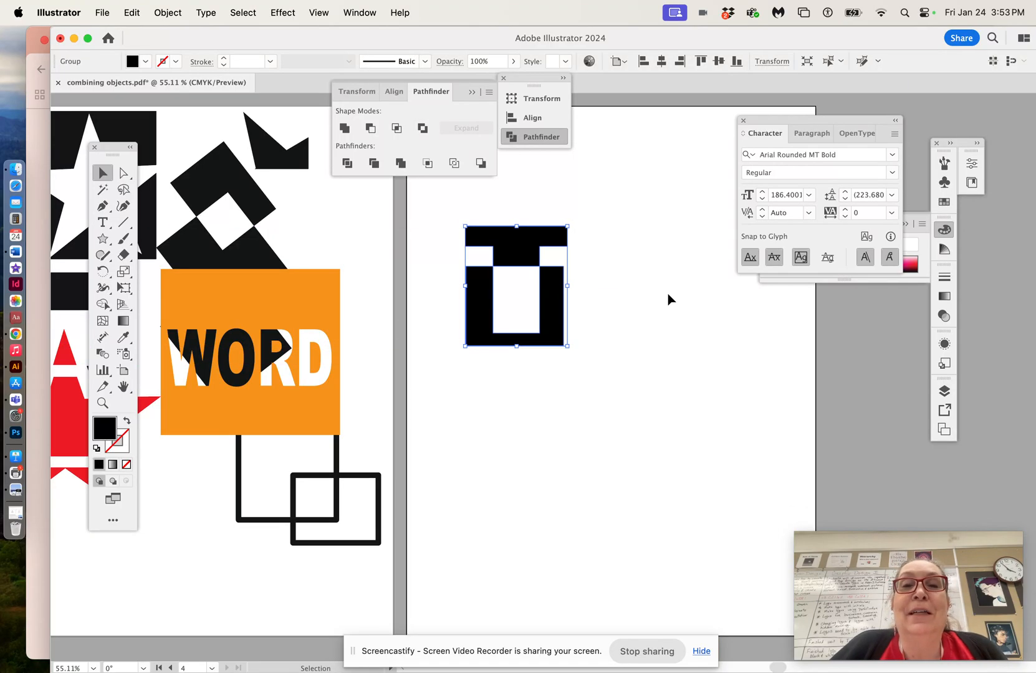
pyautogui.moveTo(528, 253); pyautogui.dragTo(626, 220)
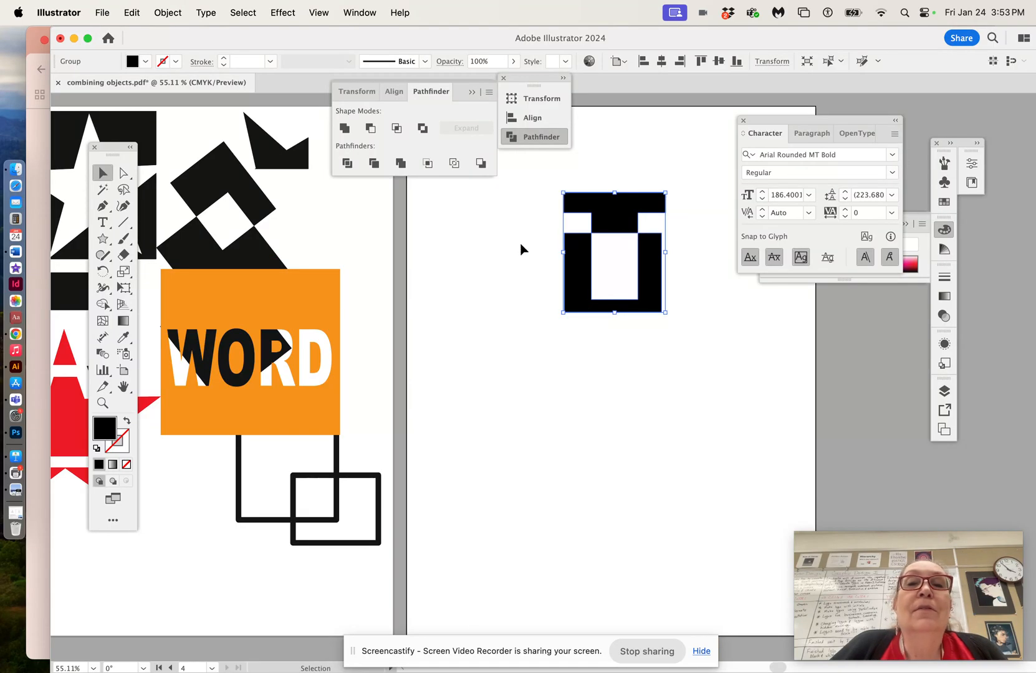
pyautogui.click(446, 294)
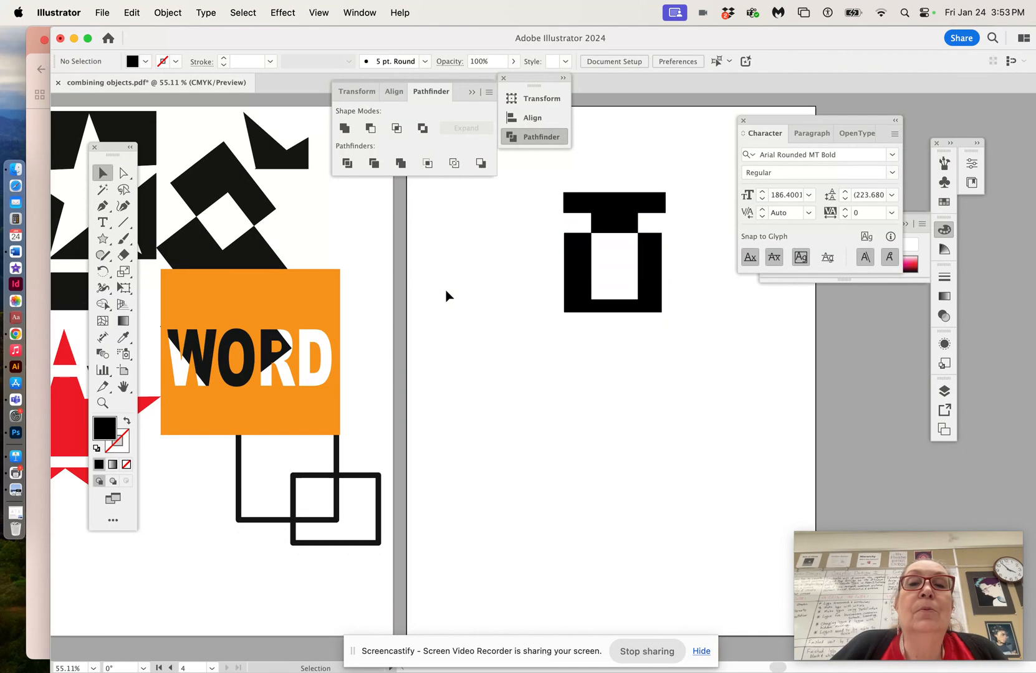
# - Draw a large black five-pointed star and move it fully onto the artboard, below the T shape
pyautogui.click(103, 238)
pyautogui.moveTo(468, 381); pyautogui.dragTo(534, 474)
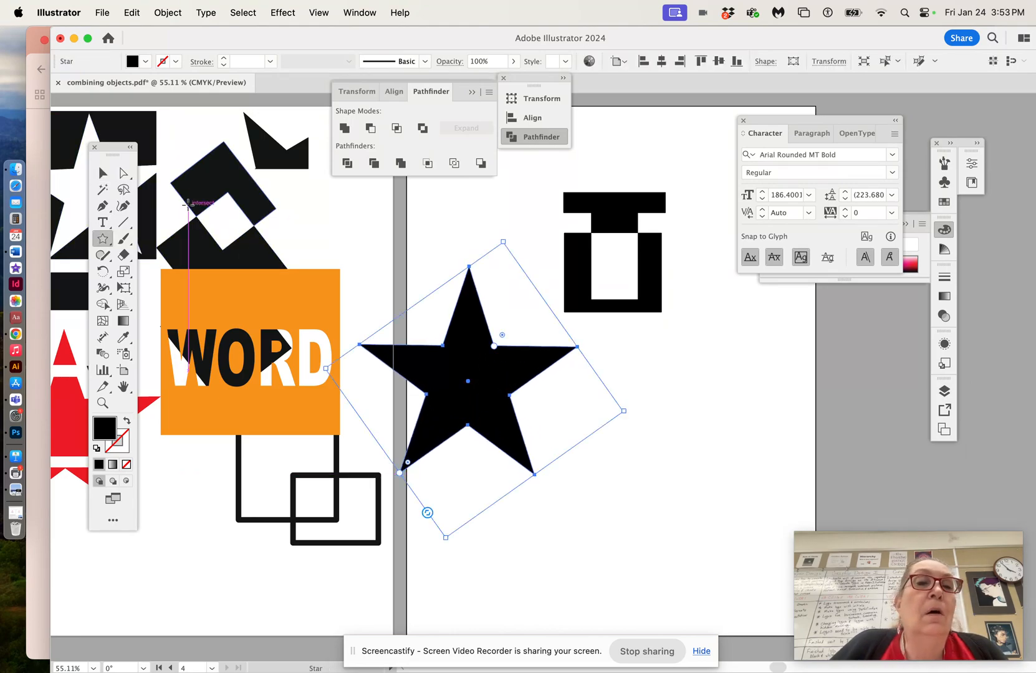
pyautogui.click(103, 173)
pyautogui.moveTo(451, 370); pyautogui.dragTo(532, 438)
# - Place point text reading "M" in Arial Rounded MT Bold over the star's centre and select it together with the star
pyautogui.click(103, 223)
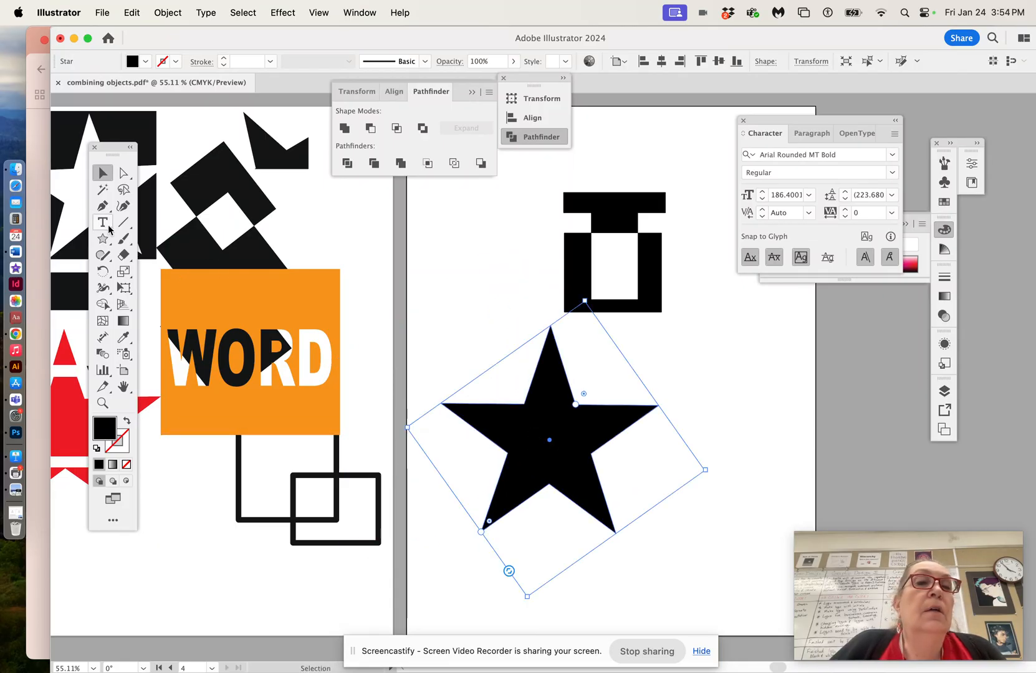
pyautogui.click(432, 239)
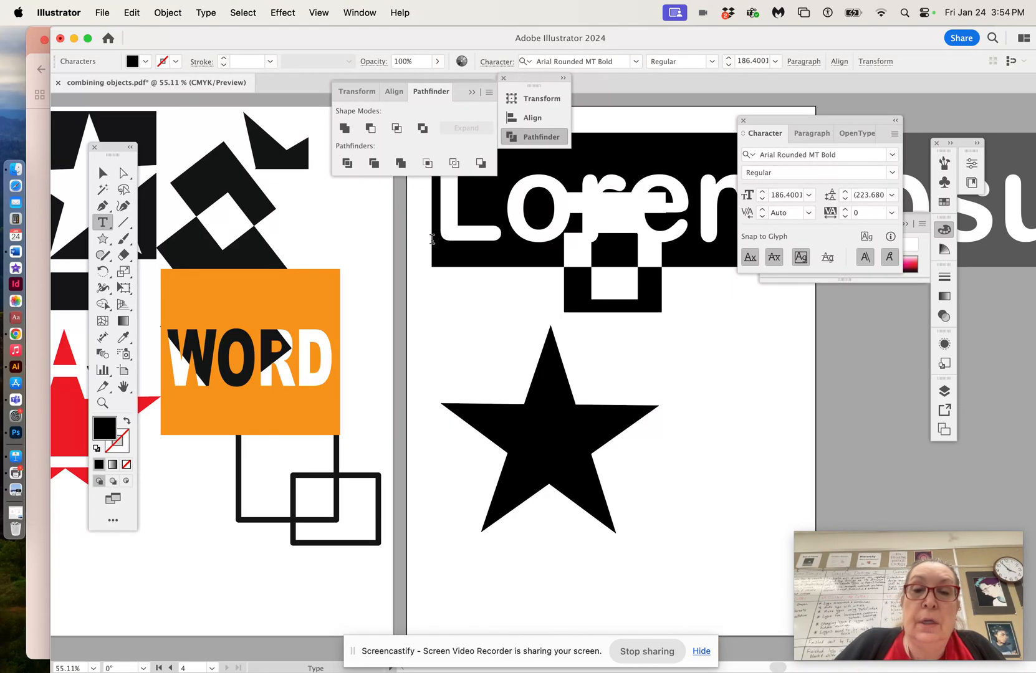
pyautogui.write('M')
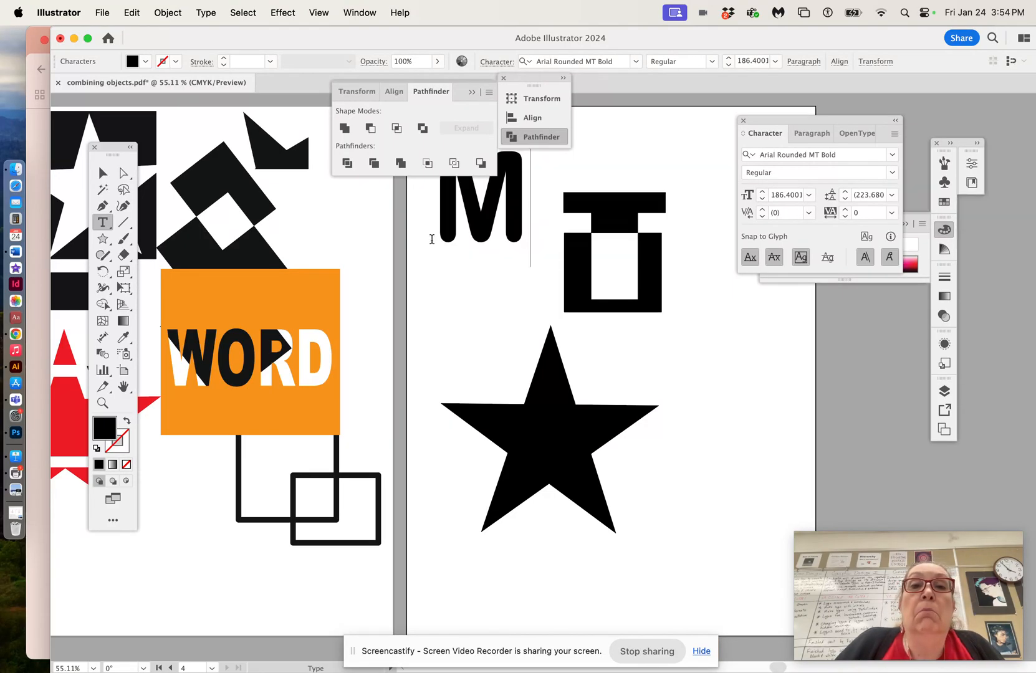
pyautogui.click(103, 173)
pyautogui.moveTo(481, 228); pyautogui.dragTo(549, 464)
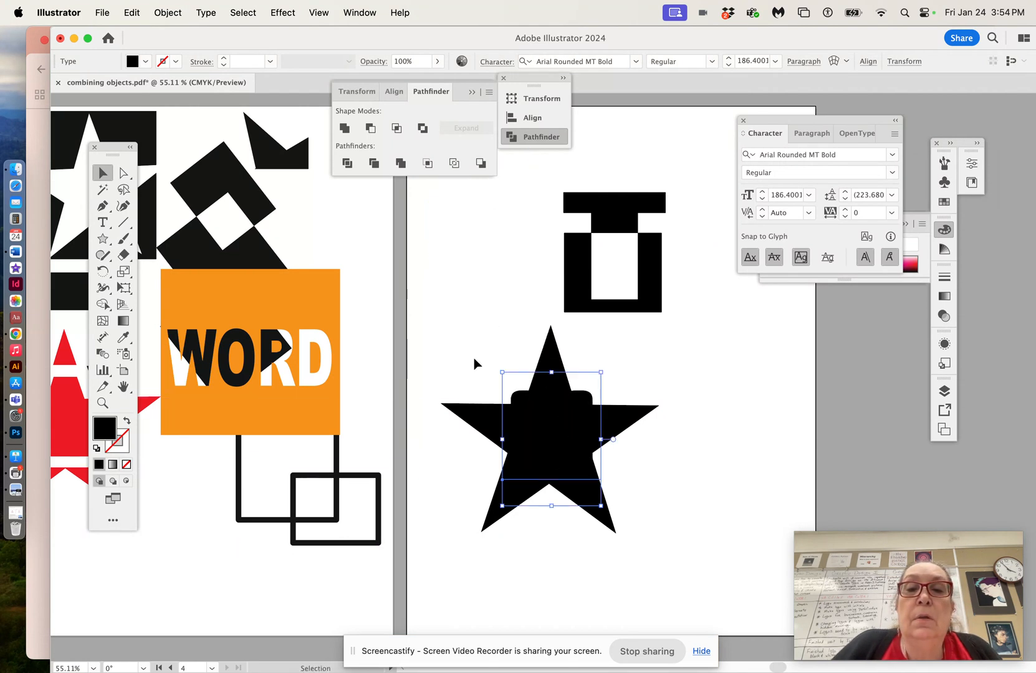
pyautogui.moveTo(470, 349); pyautogui.dragTo(569, 508)
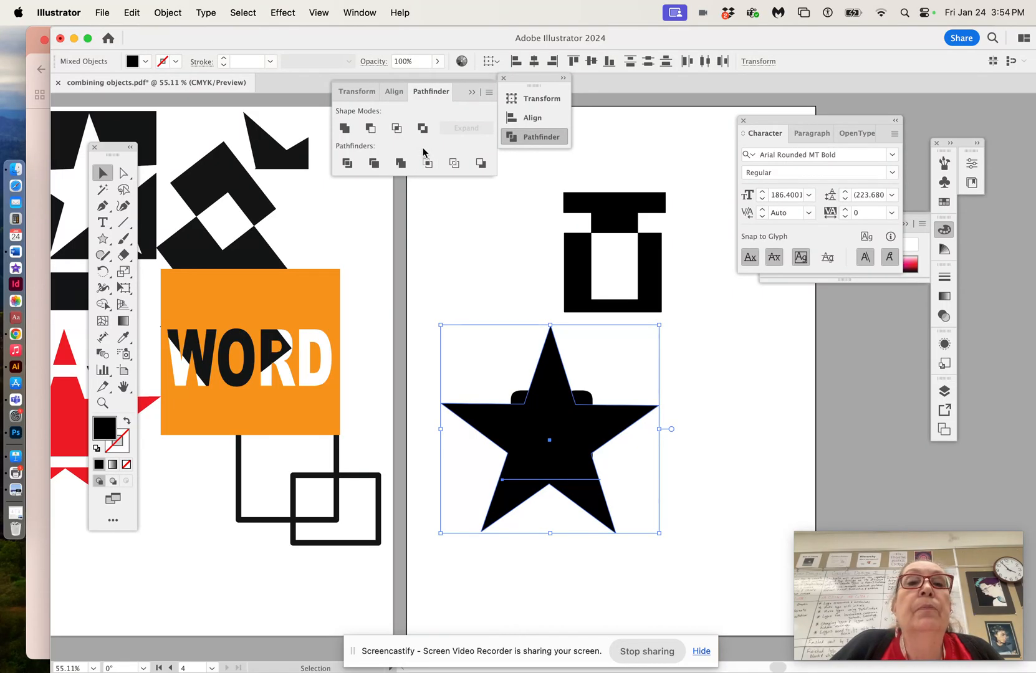
# - Apply Trim to the star and live M text, and nudge the M slightly upward within the star
pyautogui.click(374, 164)
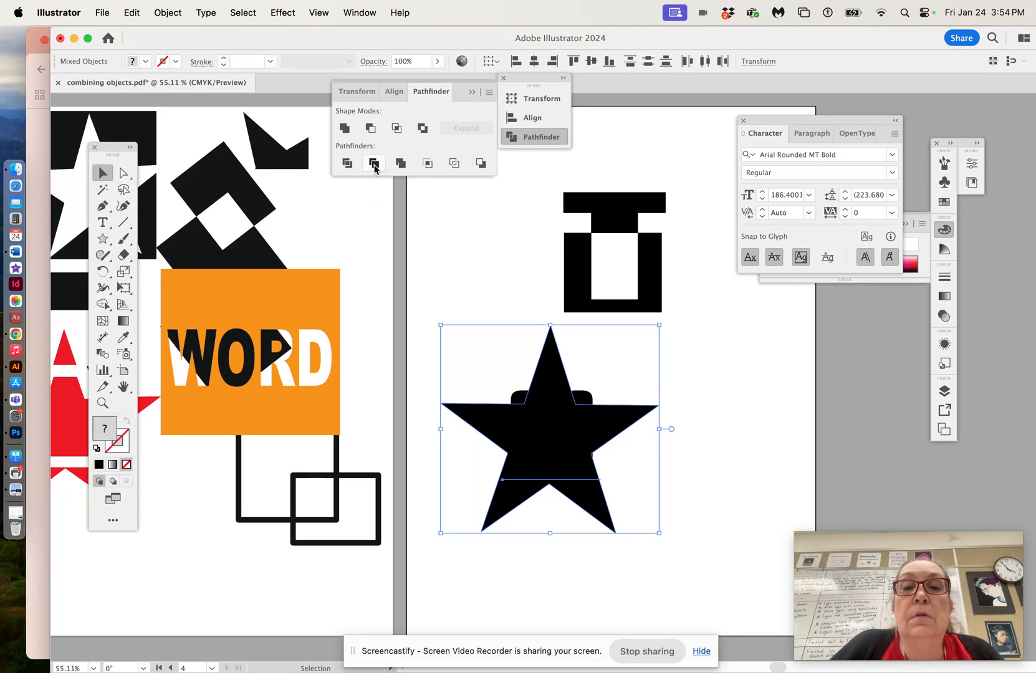
pyautogui.click(483, 271)
pyautogui.click(556, 411)
pyautogui.moveTo(556, 411)
pyautogui.mouseDown()
pyautogui.moveTo(647, 413)
pyautogui.moveTo(698, 389)
pyautogui.moveTo(579, 393)
pyautogui.moveTo(556, 408)
pyautogui.mouseUp()
# - Try the Outline pathfinder on the star together with the live M text, and undo it
pyautogui.moveTo(453, 337); pyautogui.dragTo(602, 531)
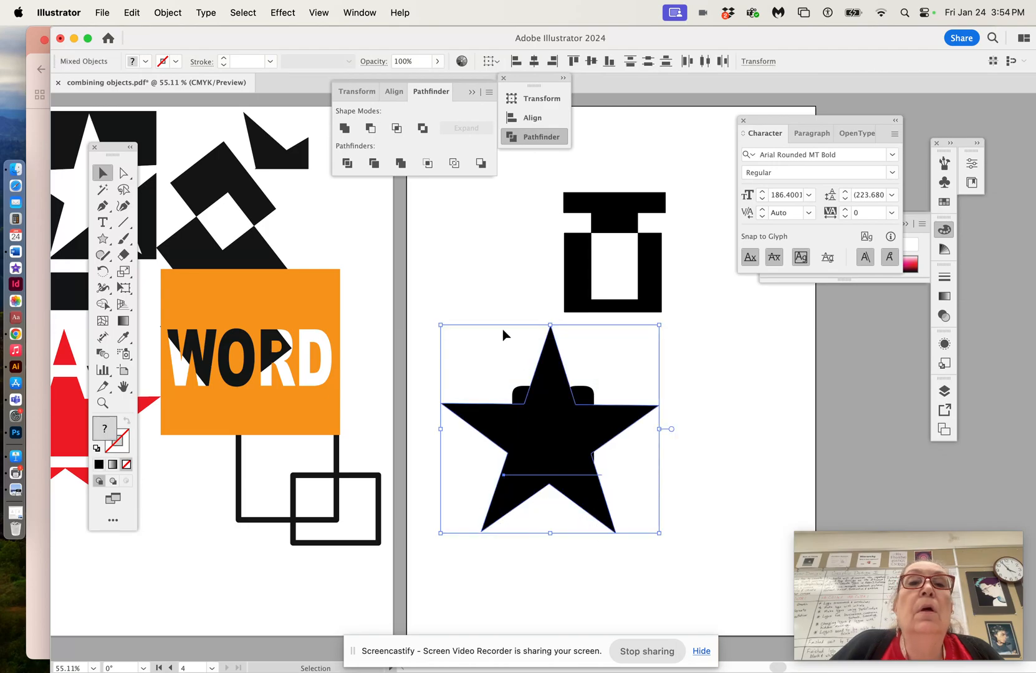
pyautogui.click(454, 164)
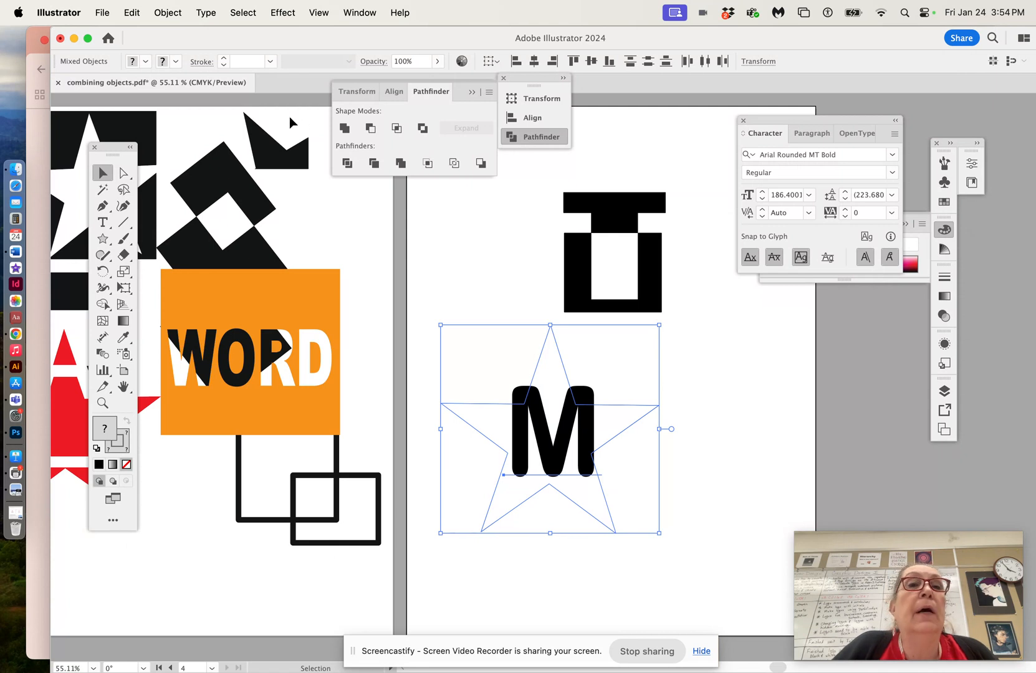
pyautogui.click(135, 13)
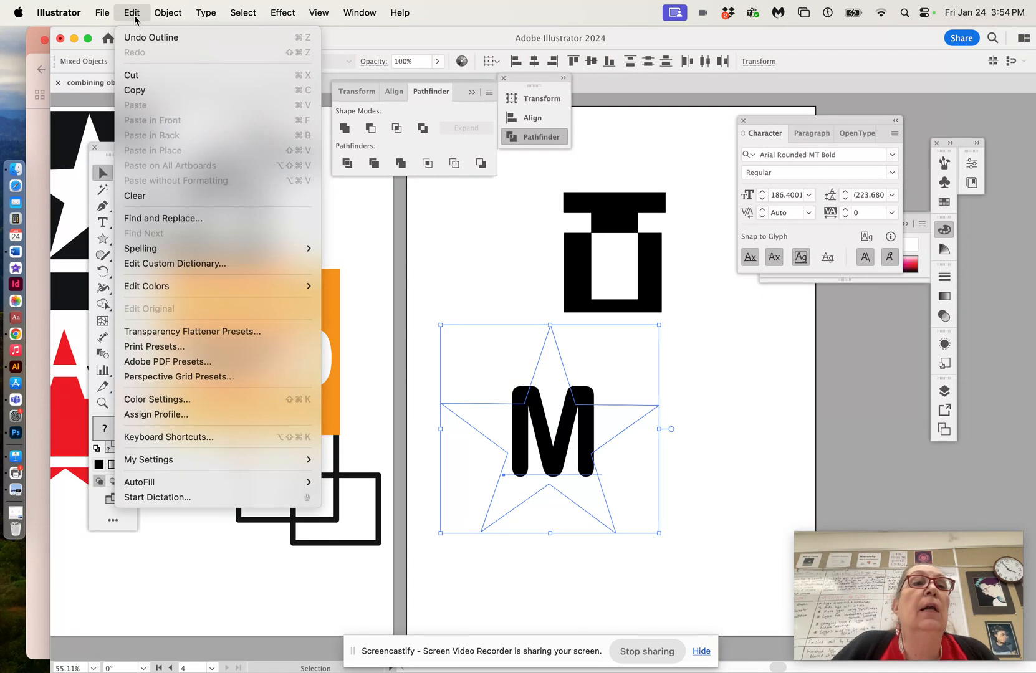
pyautogui.click(139, 38)
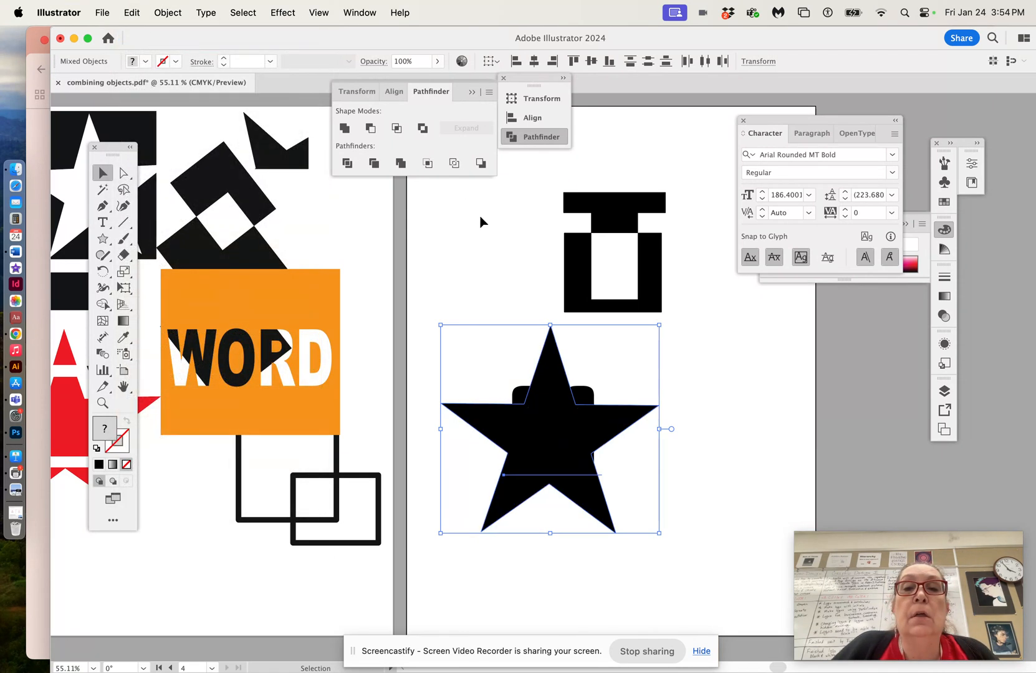
# - Select only the M text over the star and convert it to outlines
pyautogui.click(481, 222)
pyautogui.click(527, 399)
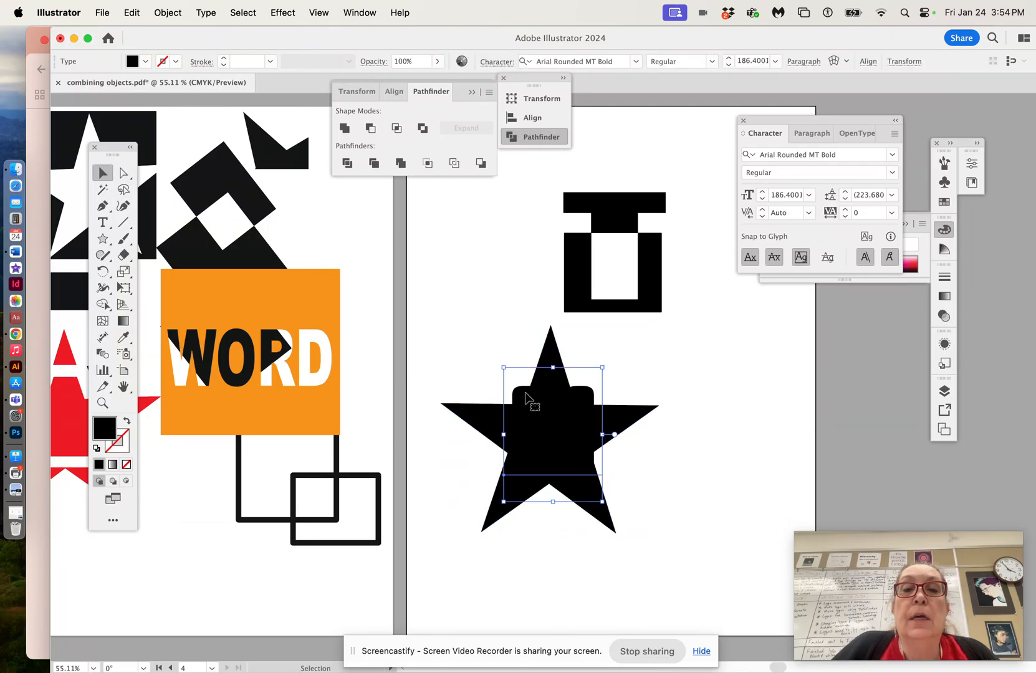
pyautogui.click(207, 14)
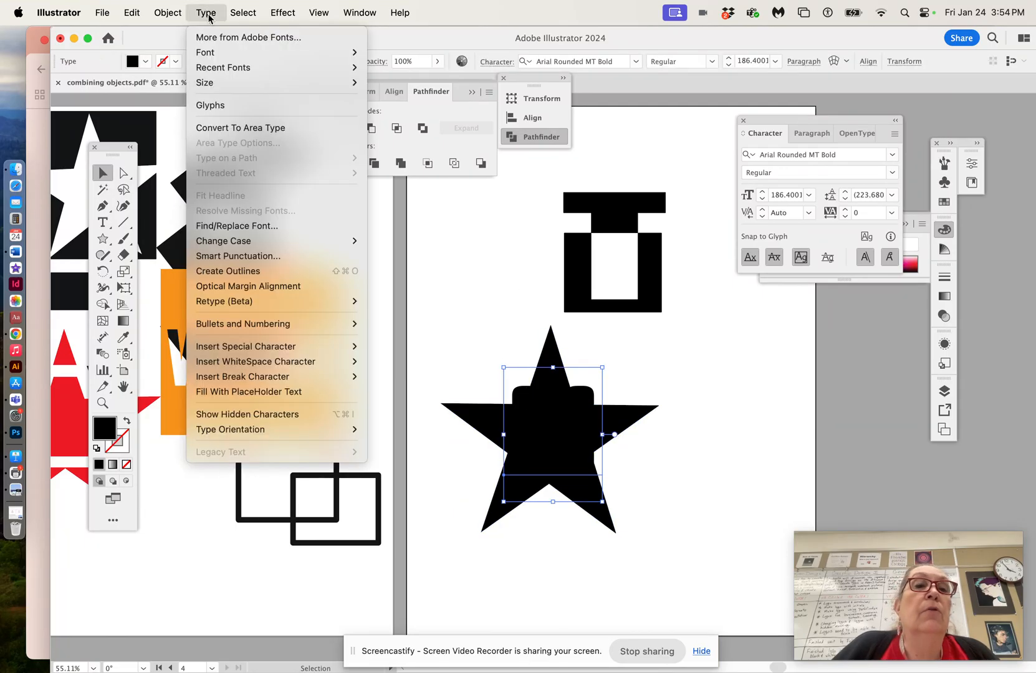
pyautogui.click(256, 271)
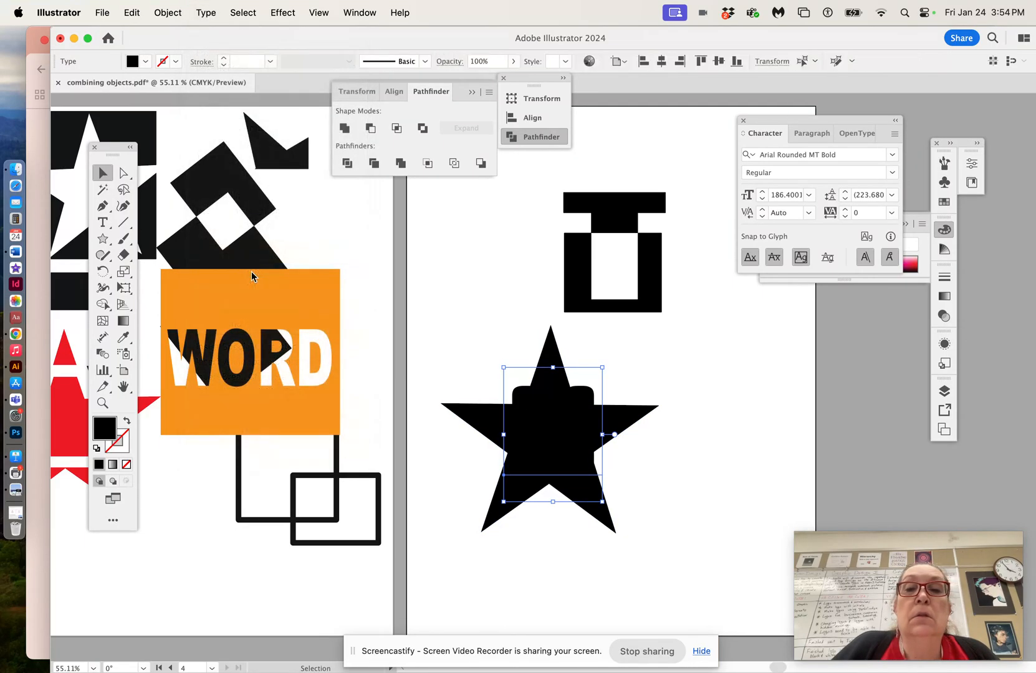
# - Select the star together with the outlined M and apply the Outline pathfinder to them
pyautogui.click(440, 309)
pyautogui.moveTo(449, 330); pyautogui.dragTo(564, 511)
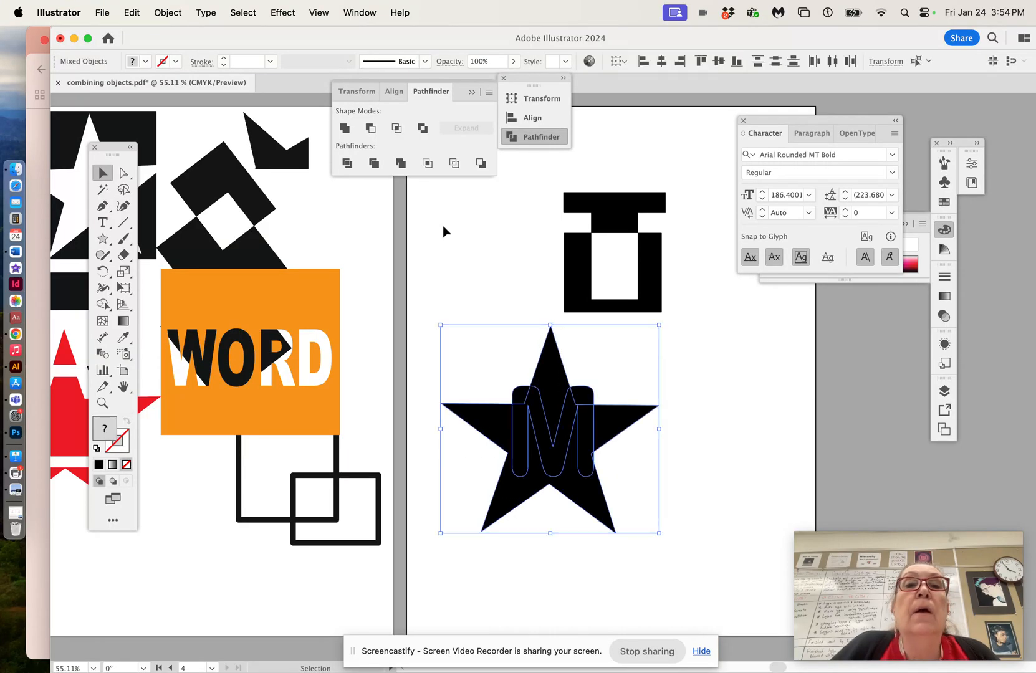
pyautogui.click(453, 164)
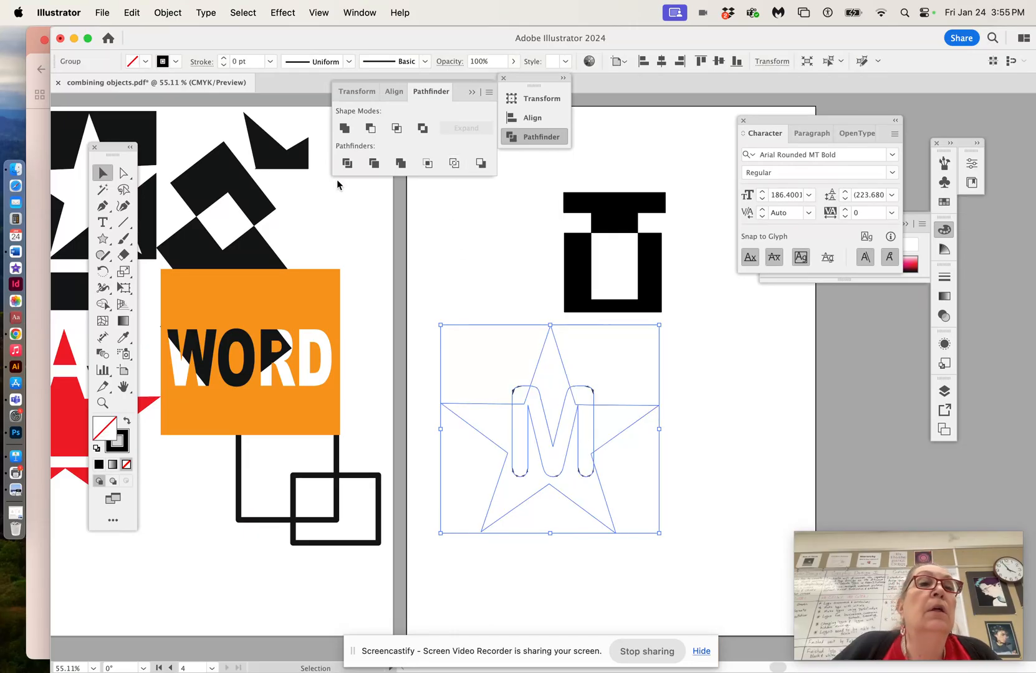
# - Set the stroke of the combined star and M linework to 6 pt and move it slightly up and to the left
pyautogui.click(124, 439)
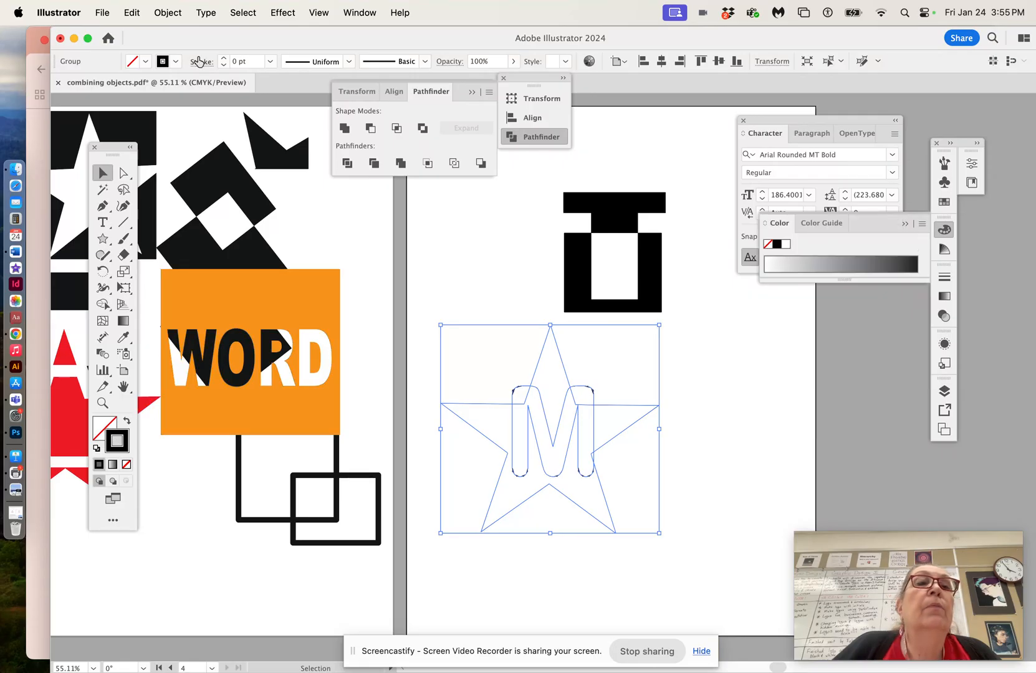
pyautogui.click(225, 60)
pyautogui.click(225, 60)
pyautogui.click(585, 339)
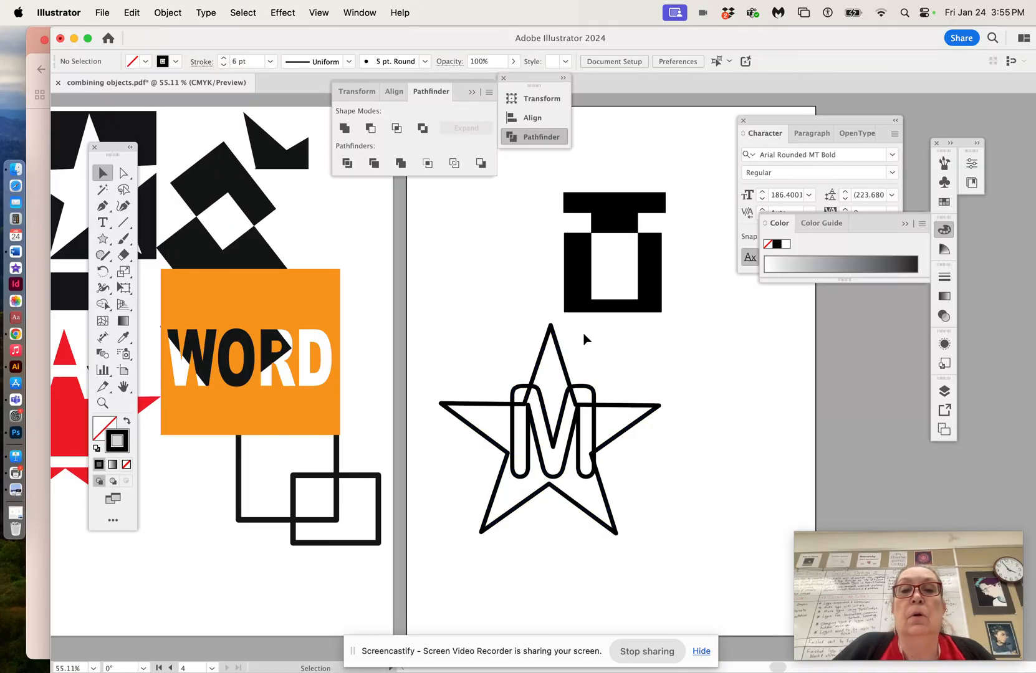
pyautogui.moveTo(588, 391)
pyautogui.mouseDown()
pyautogui.moveTo(664, 413)
pyautogui.moveTo(583, 417)
pyautogui.moveTo(620, 411)
pyautogui.moveTo(569, 397)
pyautogui.moveTo(579, 382)
pyautogui.mouseUp()
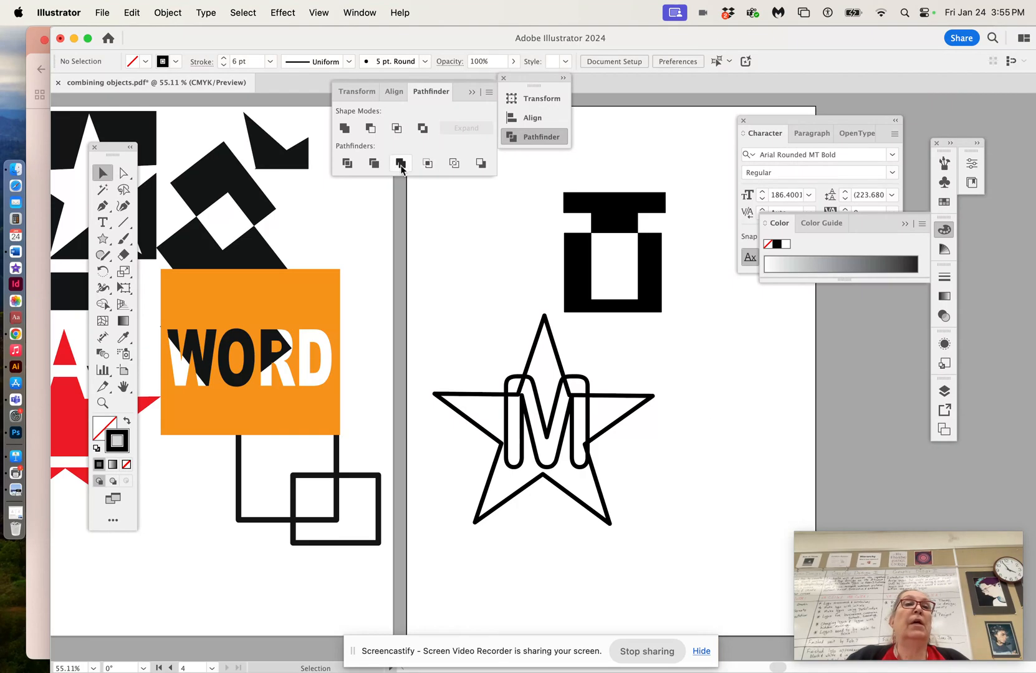
# - Save the document on the computer as combining objects.pdf in the logos folder in Adobe PDF format, replacing the existing file
pyautogui.click(101, 12)
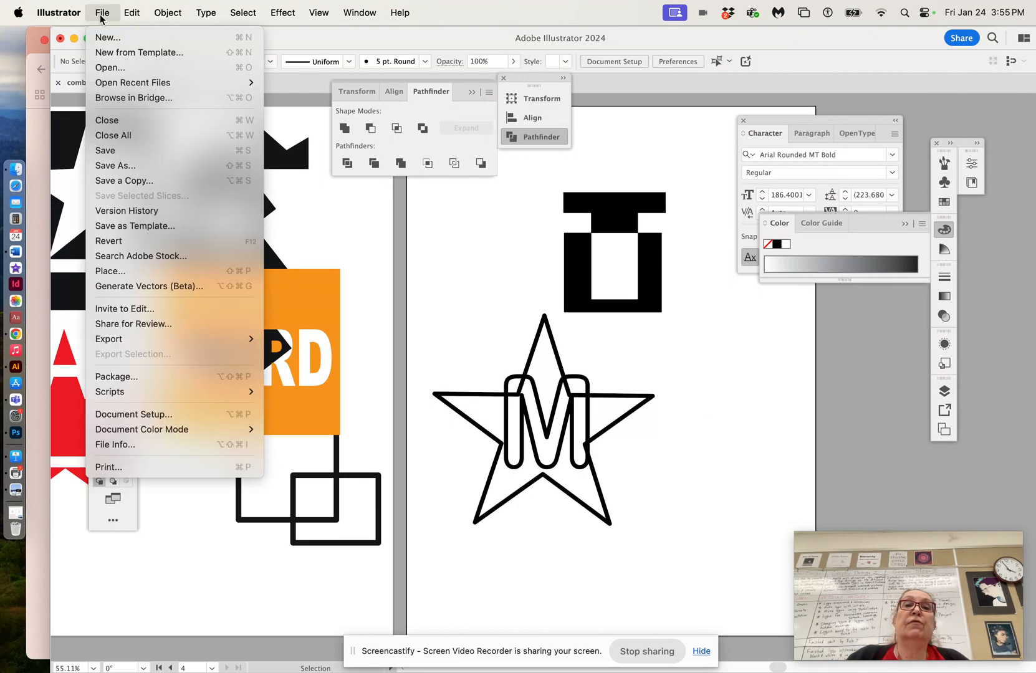
pyautogui.click(119, 165)
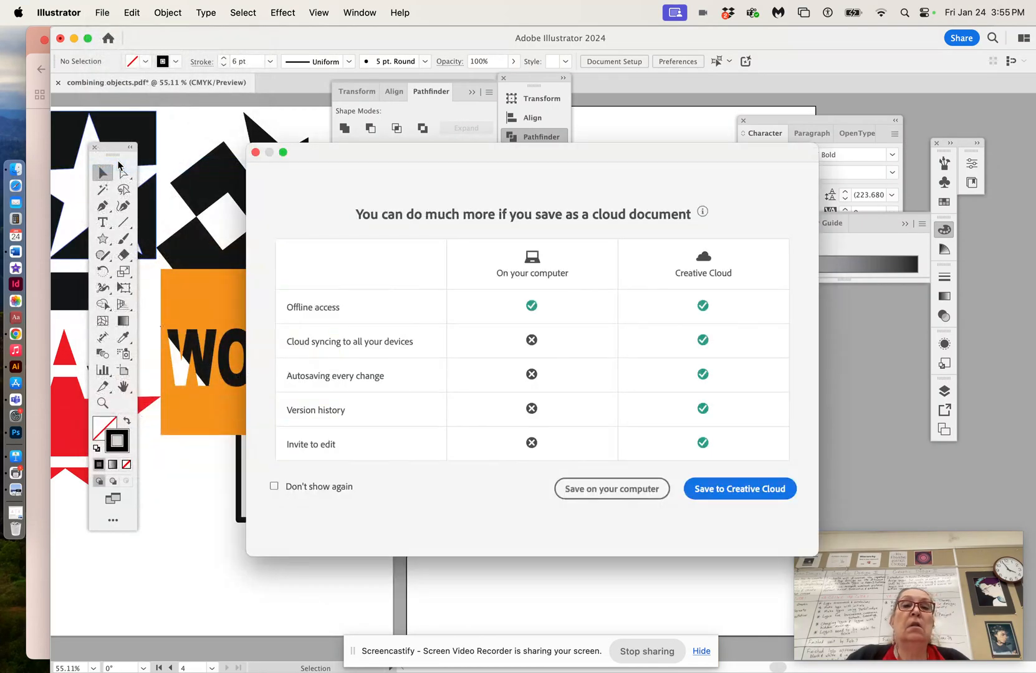
pyautogui.click(636, 496)
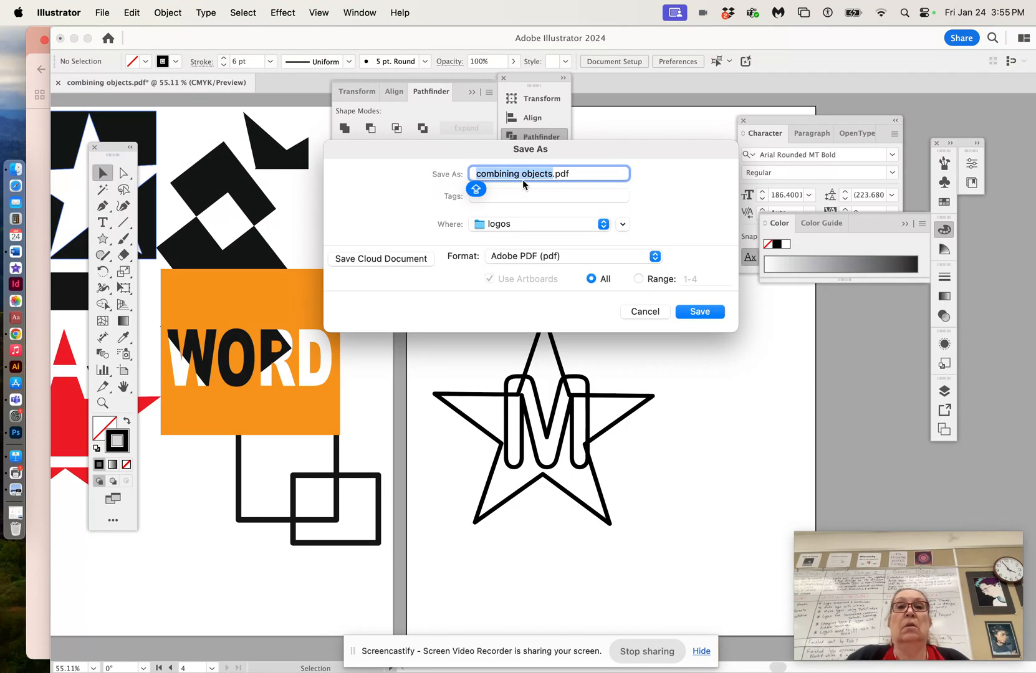
pyautogui.click(696, 312)
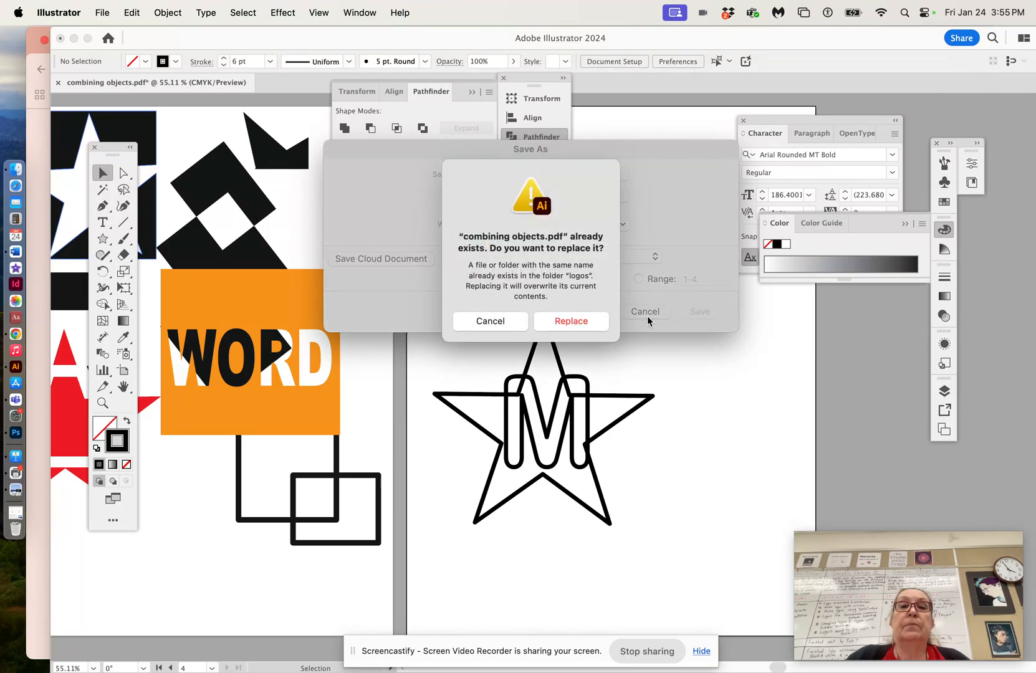
pyautogui.click(579, 326)
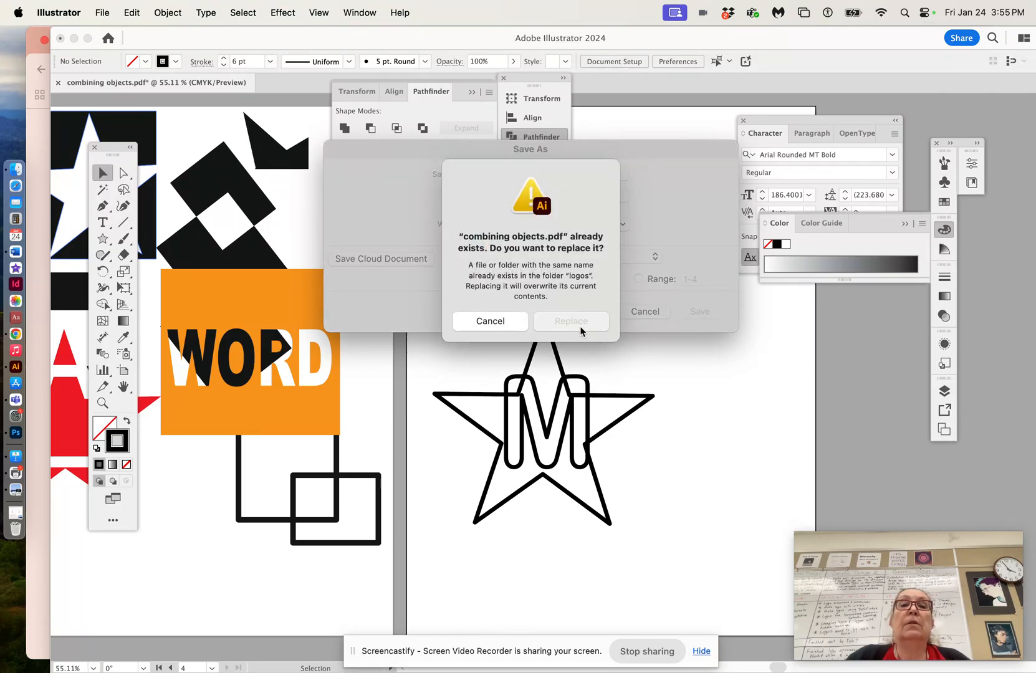
pyautogui.click(545, 539)
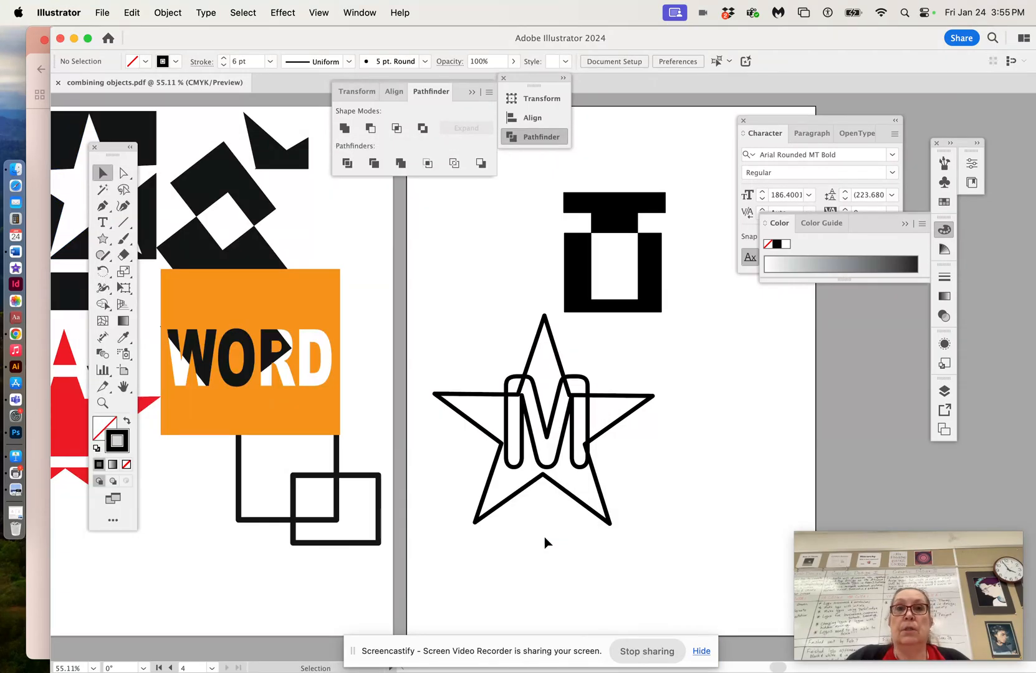
pyautogui.scroll(-5, 709, 453)
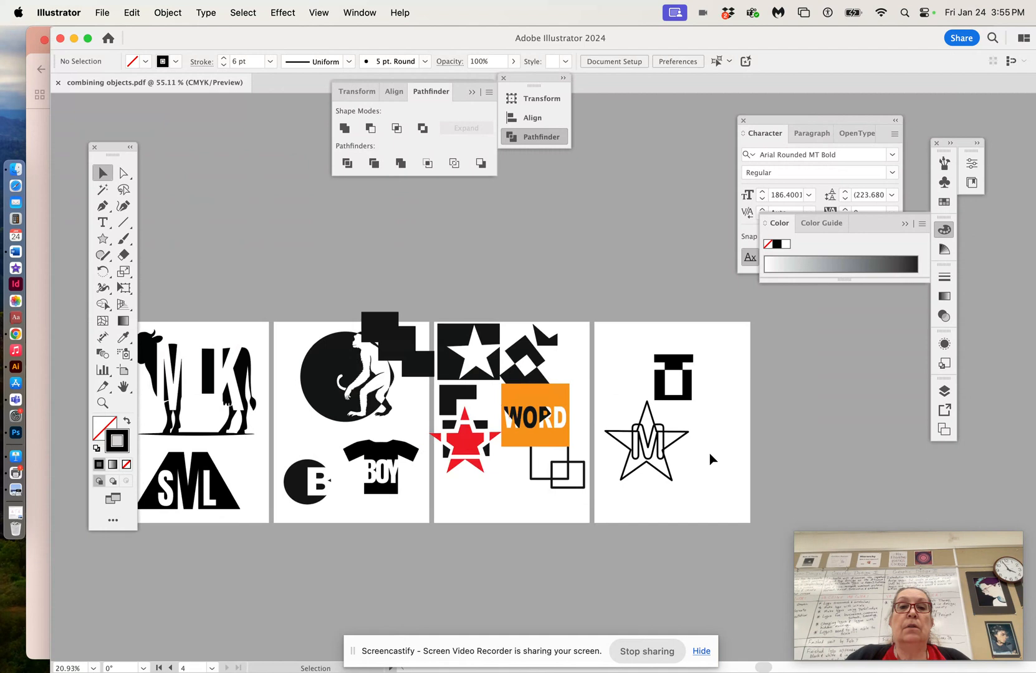